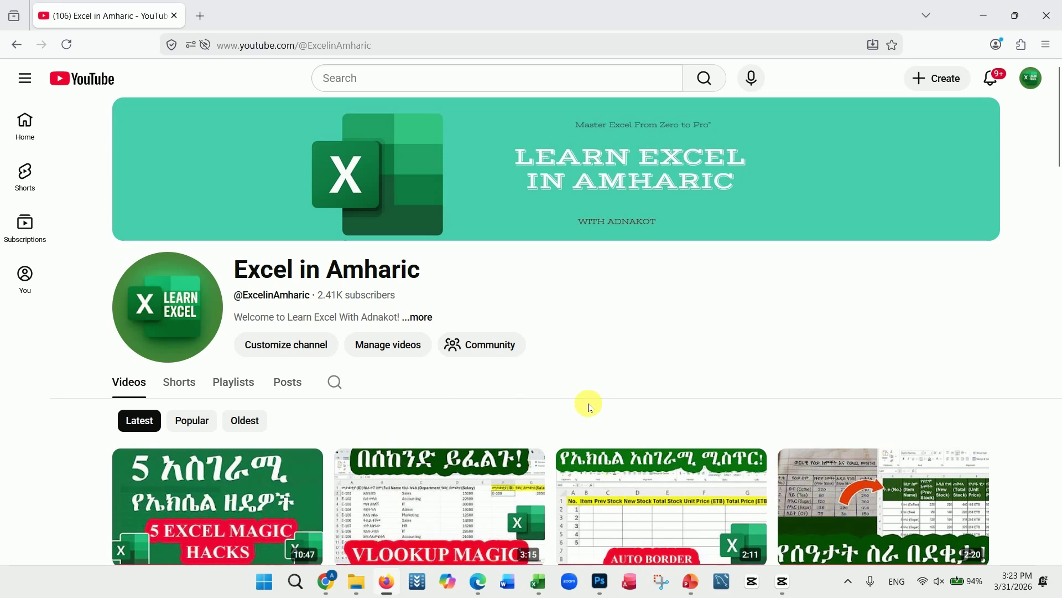
View the two YouTube channel pages, then preview the finished income workbook in Excel.
{"action": "left_click", "coordinate": [478, 581]}
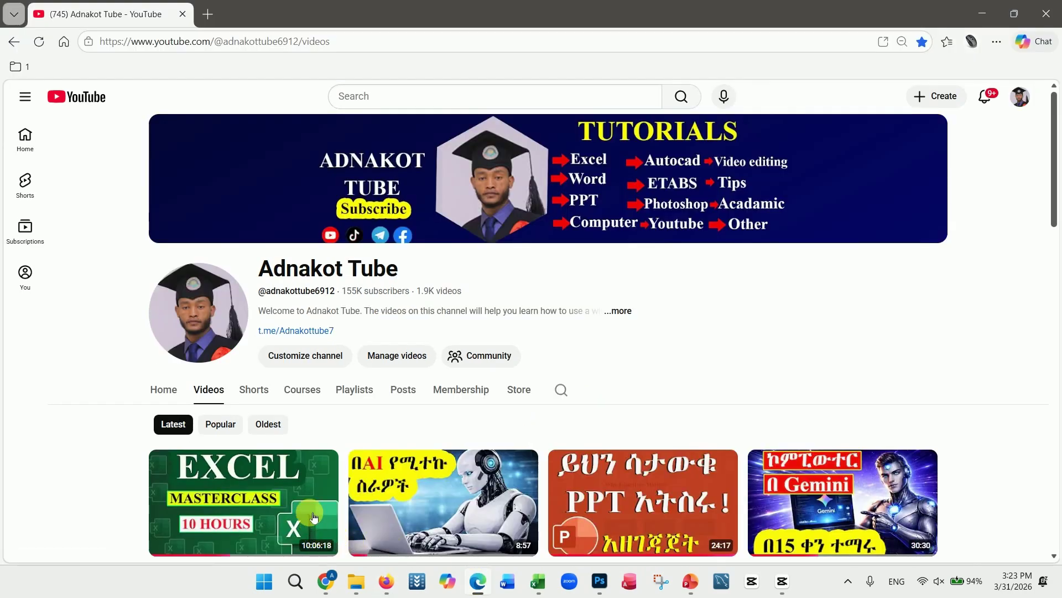
{"action": "left_click", "coordinate": [485, 582]}
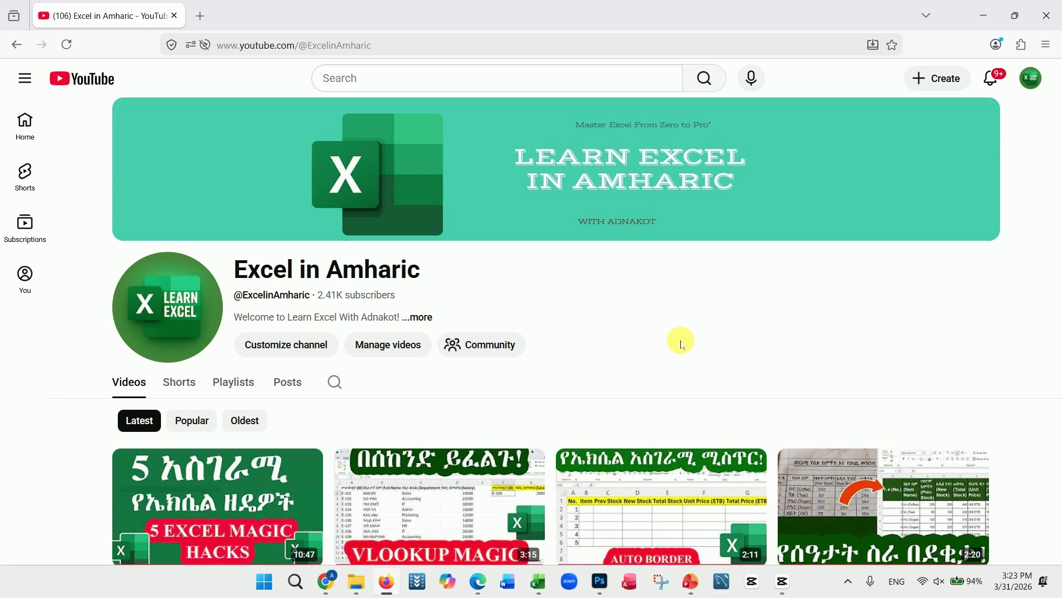
{"action": "left_click", "coordinate": [540, 581]}
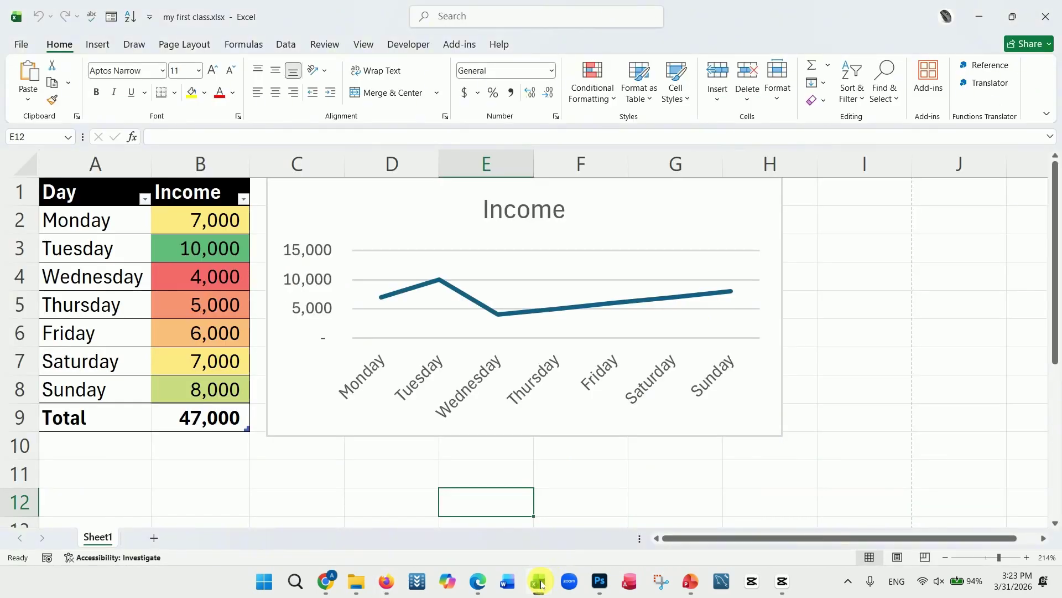
{"action": "left_click", "coordinate": [540, 582]}
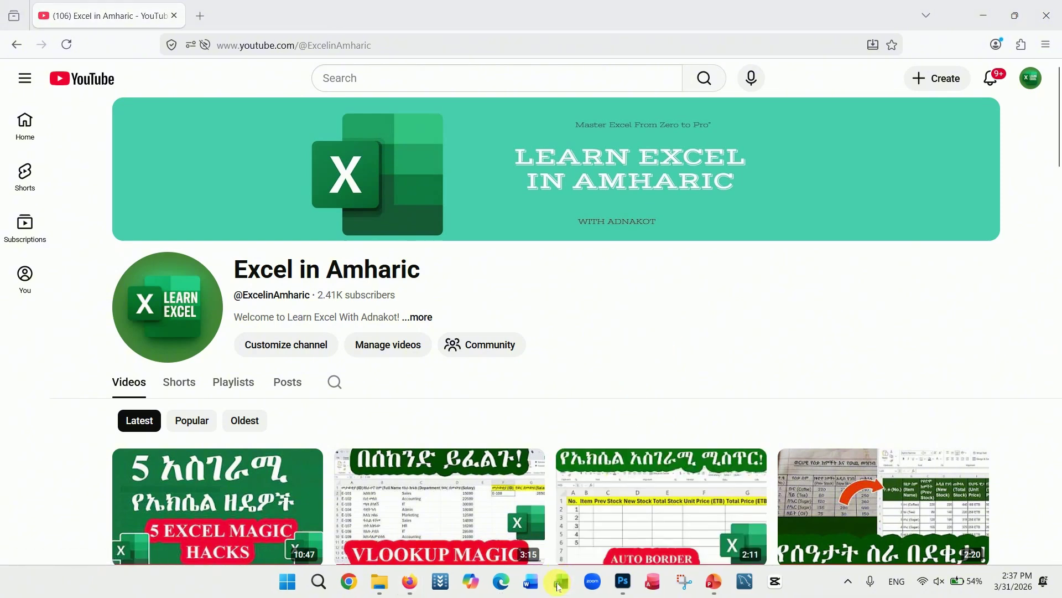
Launch Excel and create a new blank workbook.
{"action": "left_click", "coordinate": [560, 584]}
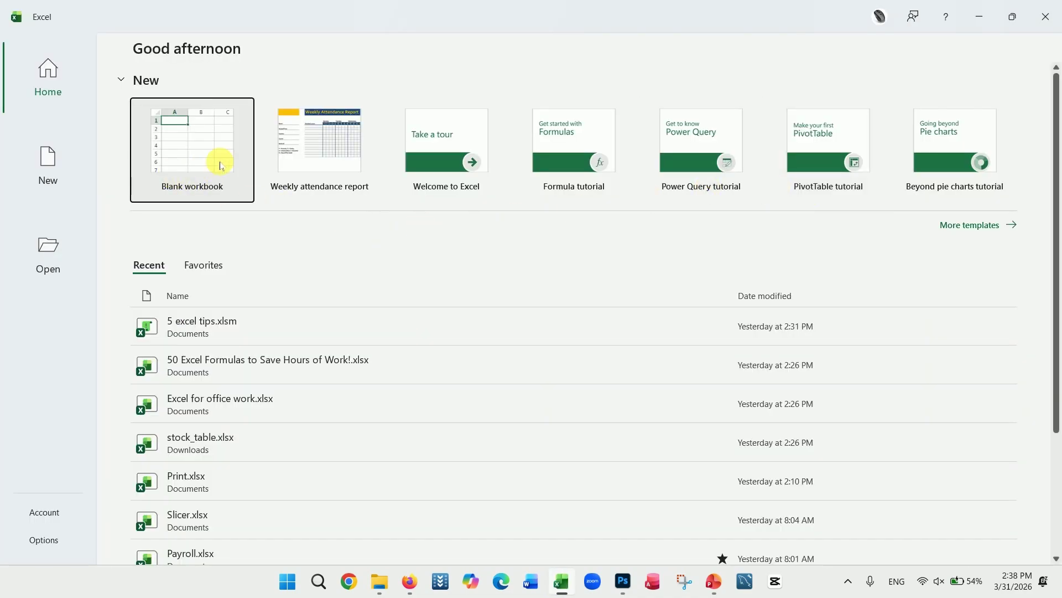
{"action": "left_click", "coordinate": [203, 156]}
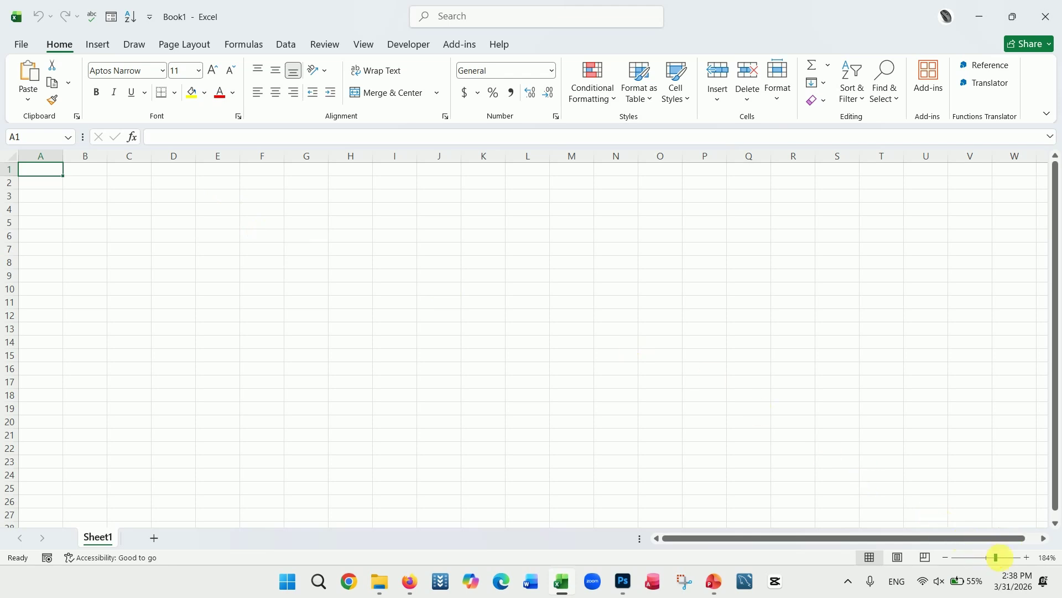
{"action": "left_click_drag", "start_coordinate": [994, 557], "coordinate": [981, 539]}
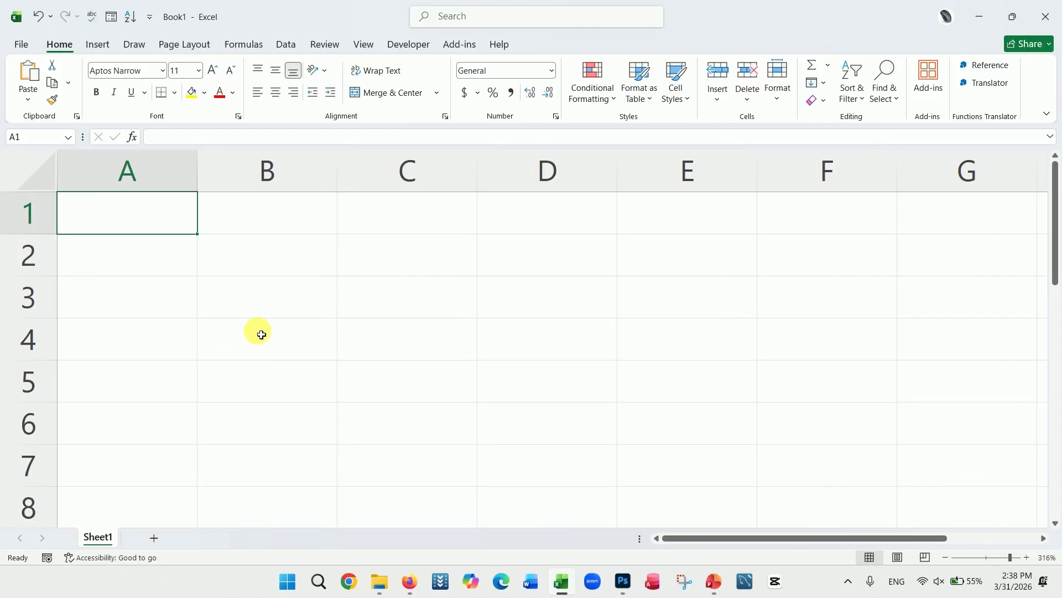
Examine the grid structure by selecting sample cells, columns B and C, and rows 1 to 3.
{"action": "left_click", "coordinate": [256, 250]}
{"action": "left_click", "coordinate": [275, 306]}
{"action": "left_click", "coordinate": [346, 301]}
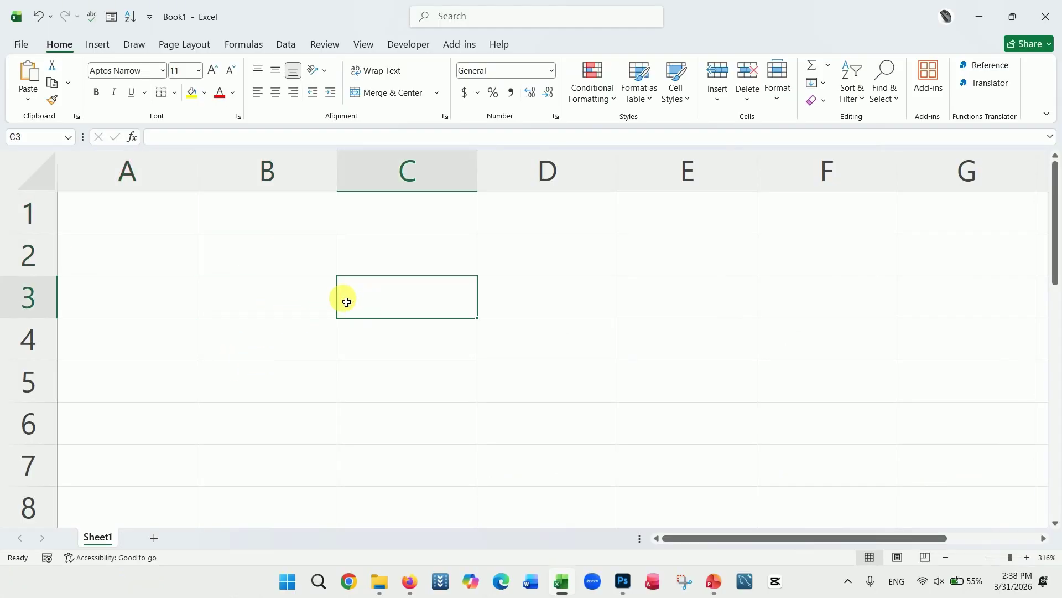
{"action": "left_click", "coordinate": [293, 271]}
{"action": "left_click", "coordinate": [318, 170]}
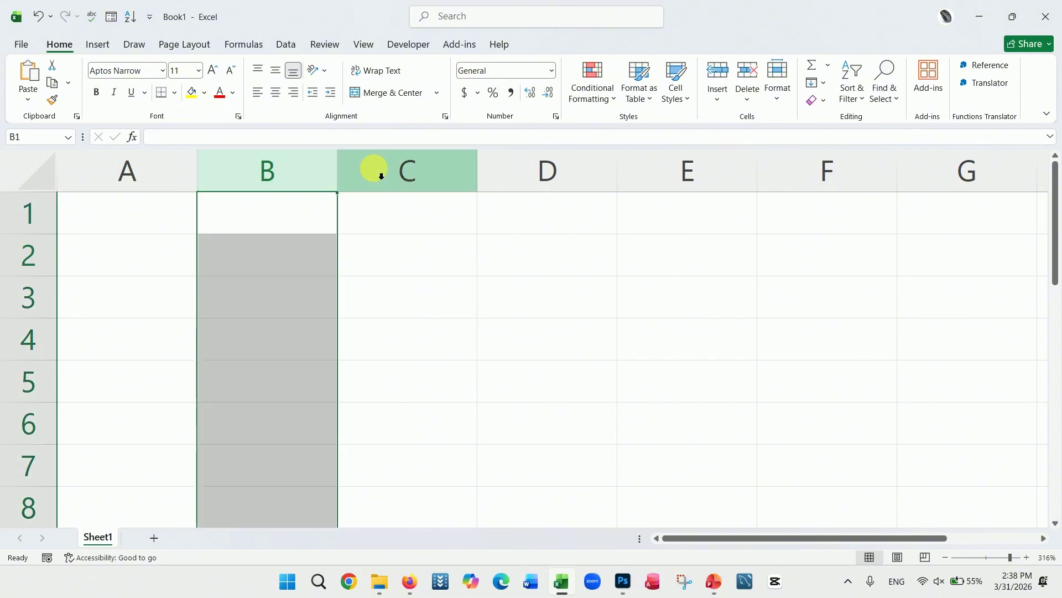
{"action": "left_click", "coordinate": [382, 166]}
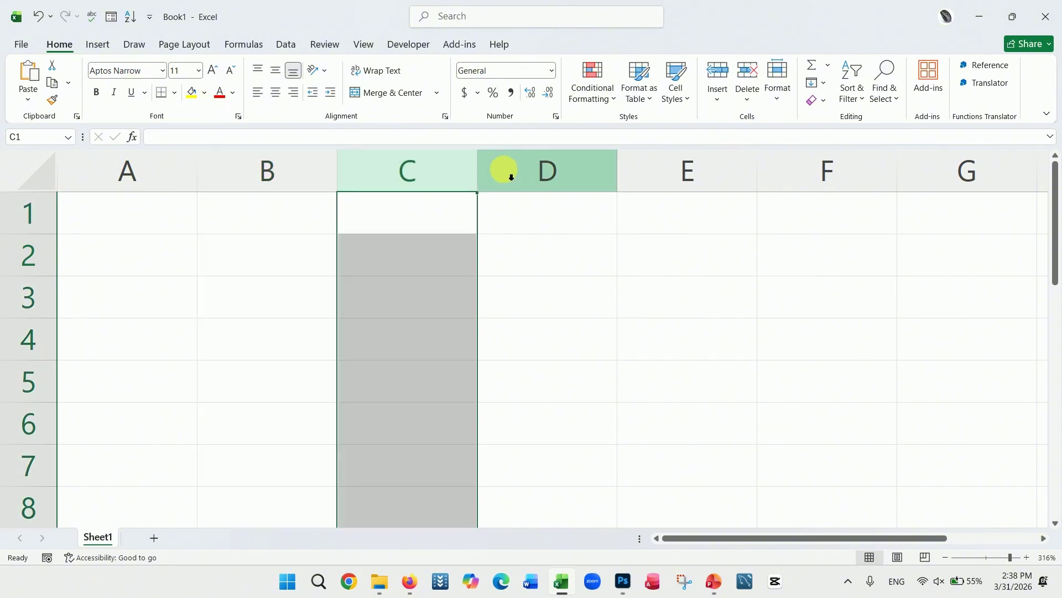
{"action": "left_click", "coordinate": [29, 213]}
{"action": "left_click", "coordinate": [26, 256]}
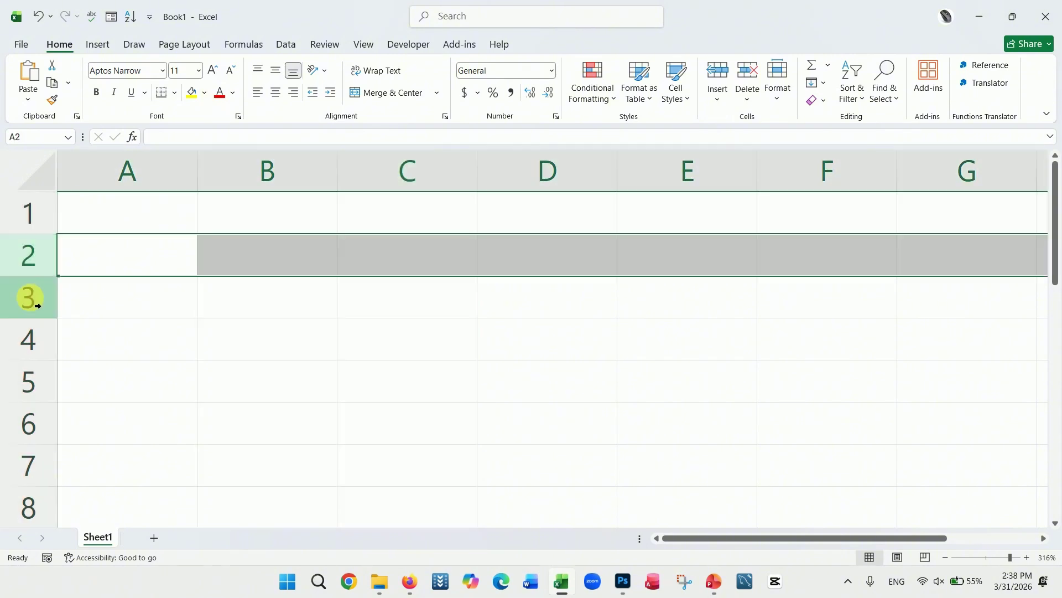
{"action": "left_click", "coordinate": [29, 296]}
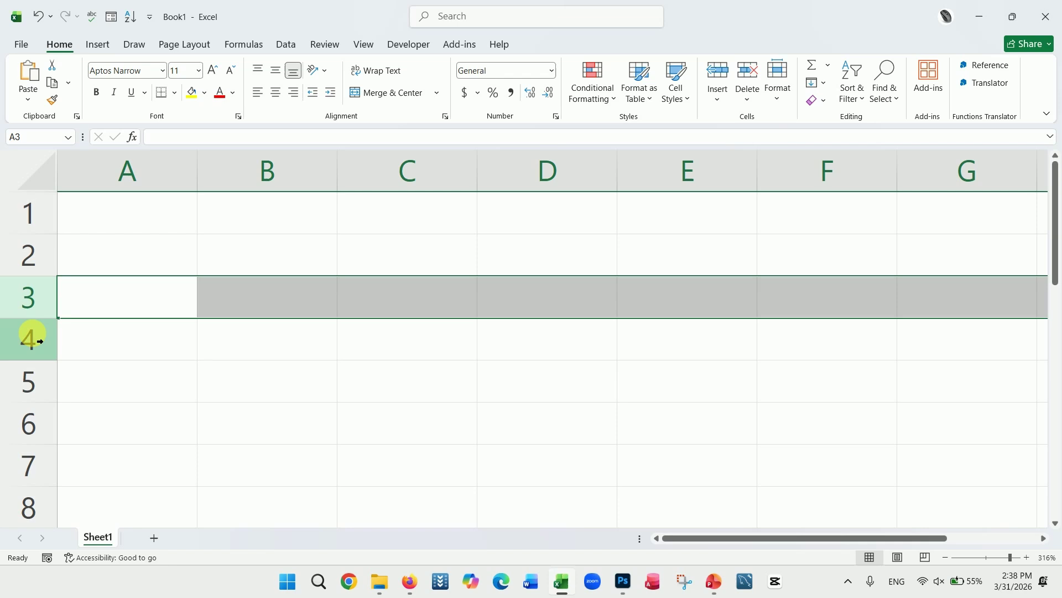
Examine cell references by selecting B2, B3, B1, A1 and C1 one at a time.
{"action": "left_click", "coordinate": [275, 258]}
{"action": "left_click", "coordinate": [281, 297]}
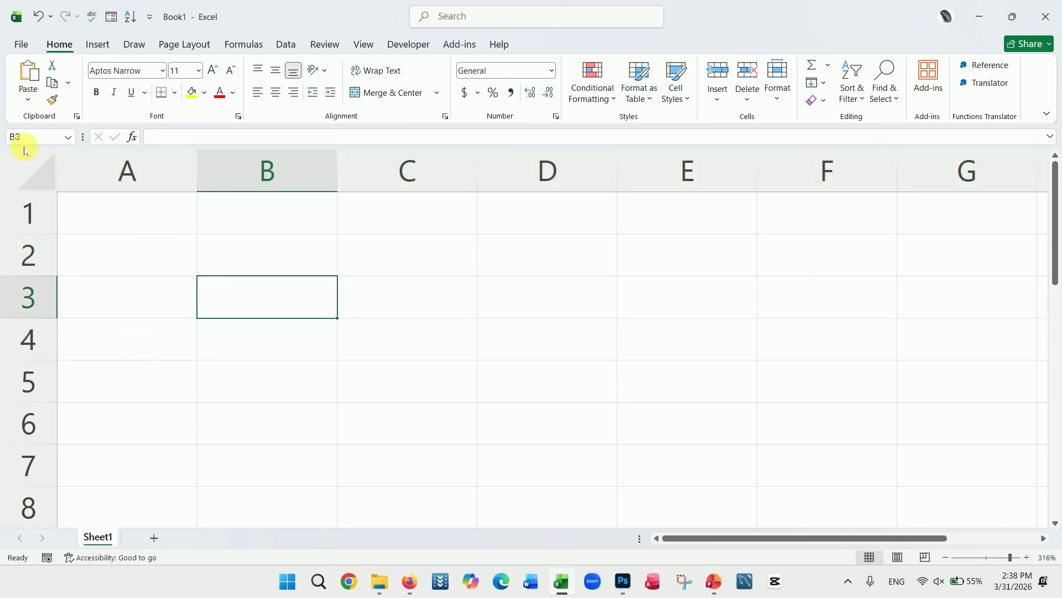
{"action": "left_click", "coordinate": [277, 221]}
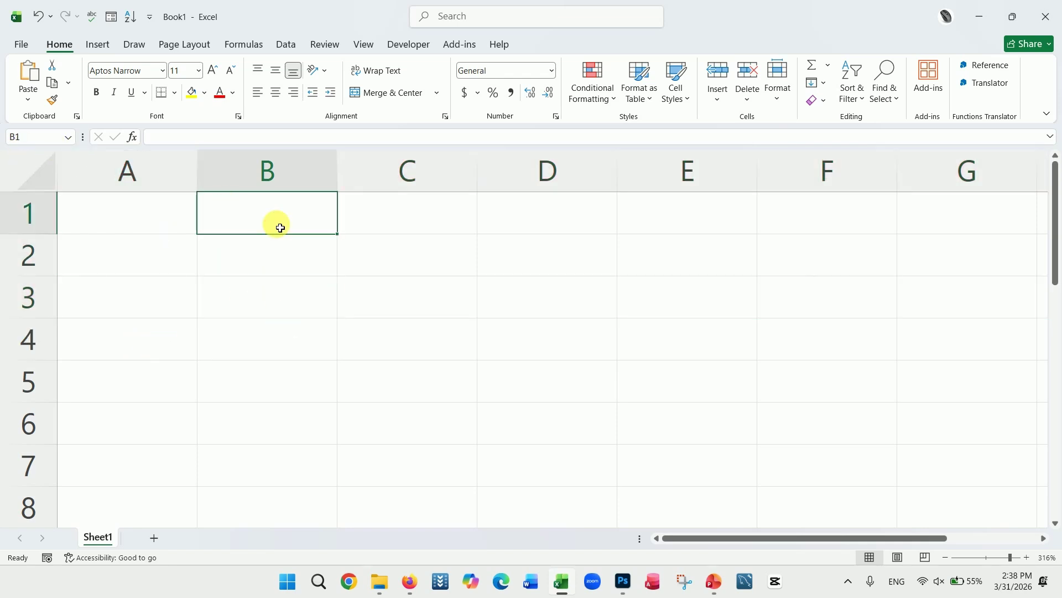
{"action": "left_click", "coordinate": [145, 205]}
{"action": "left_click", "coordinate": [400, 215]}
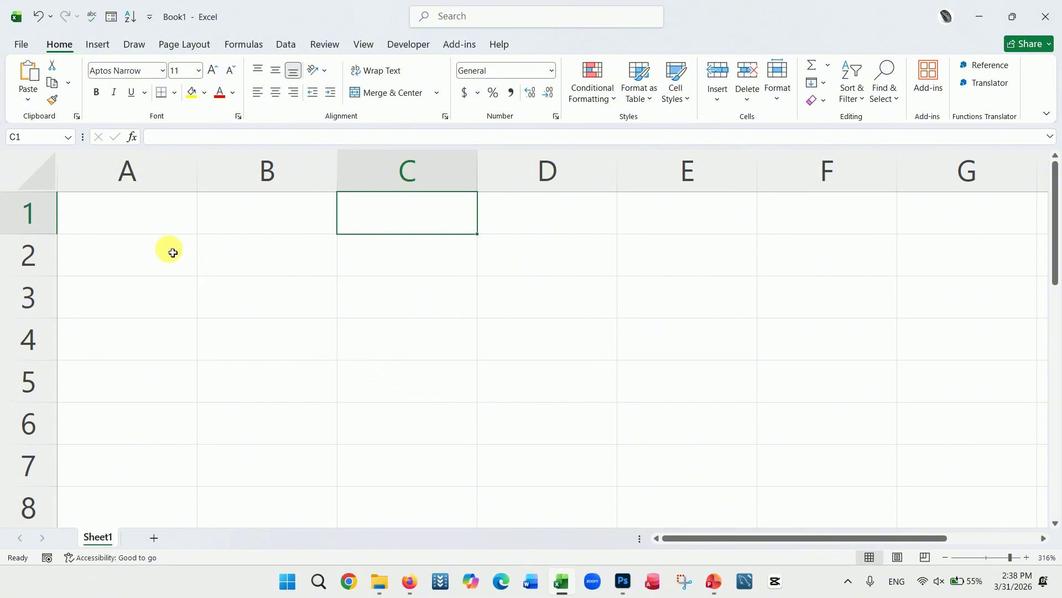
Enter the header Day in cell A1 and Monday in cell A2.
{"action": "left_click", "coordinate": [150, 226]}
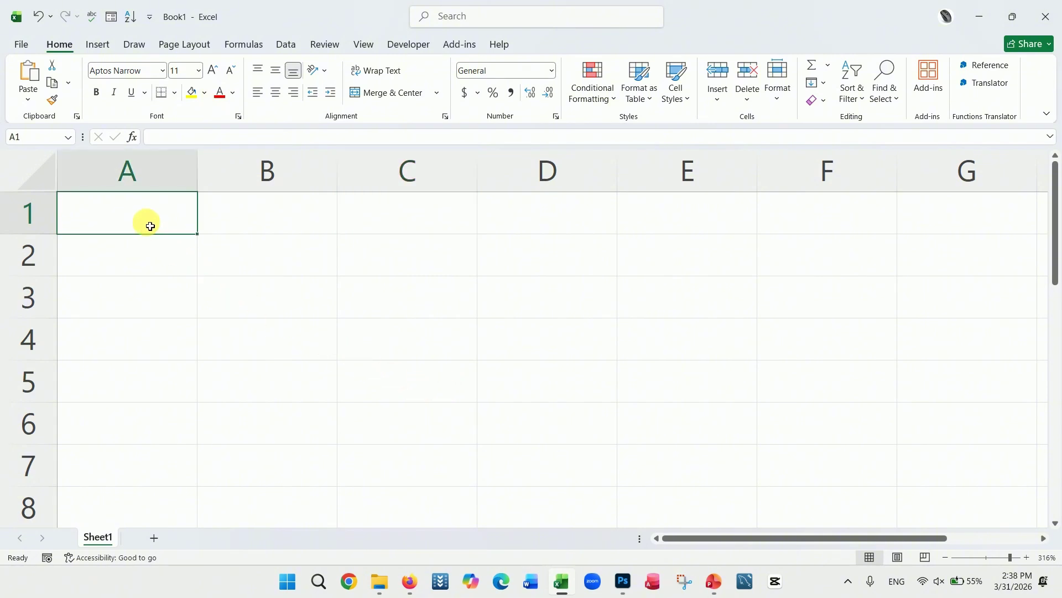
{"action": "type", "text": "Day"}
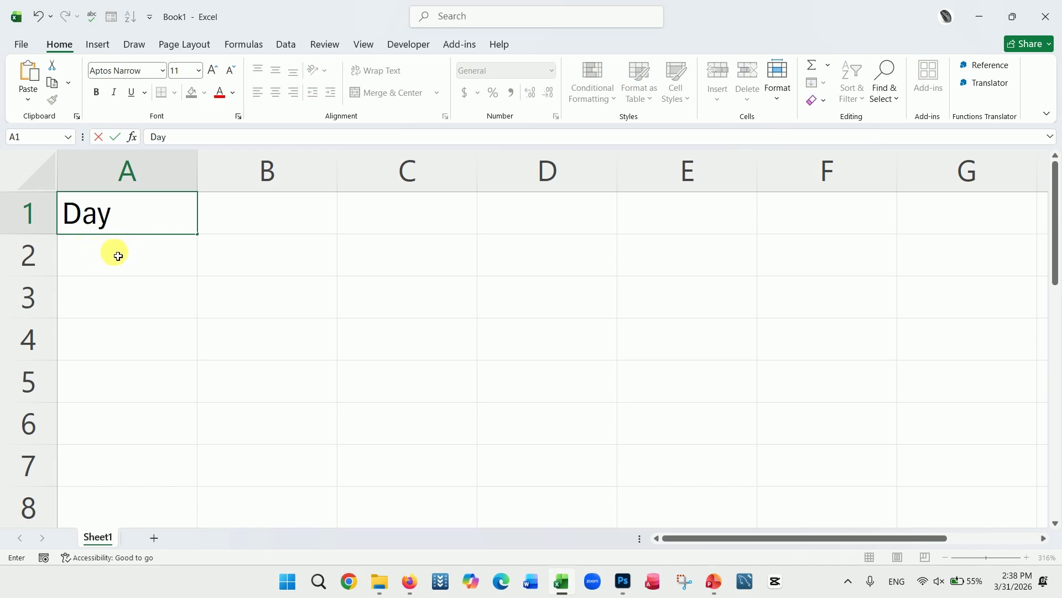
{"action": "left_click", "coordinate": [118, 256]}
{"action": "type", "text": "Monday"}
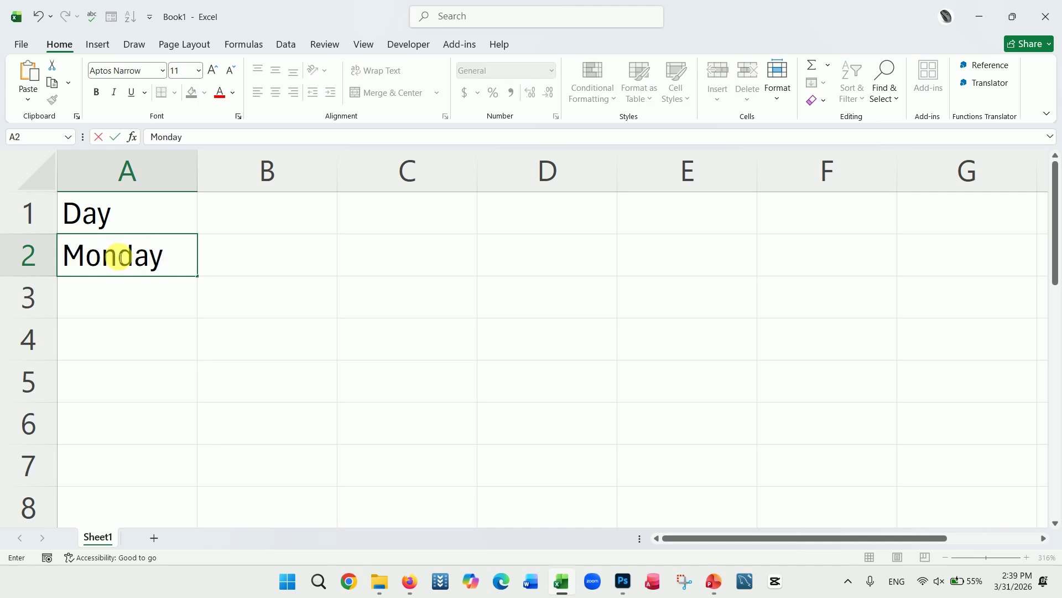
{"action": "left_click", "coordinate": [138, 306]}
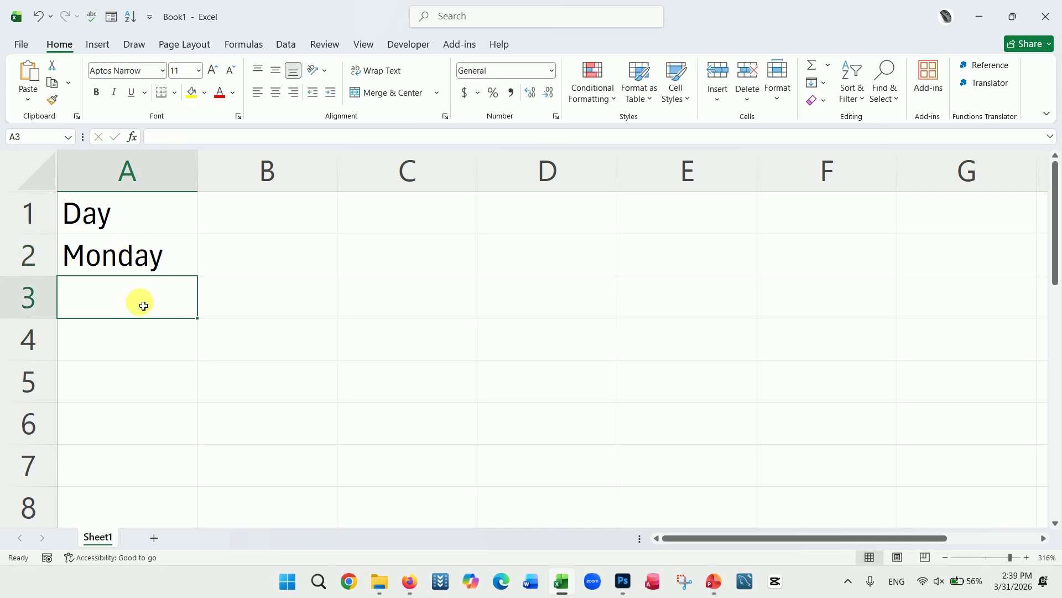
Autofill the weekday series from Monday in A2 down to Sunday in A8.
{"action": "left_click", "coordinate": [152, 261]}
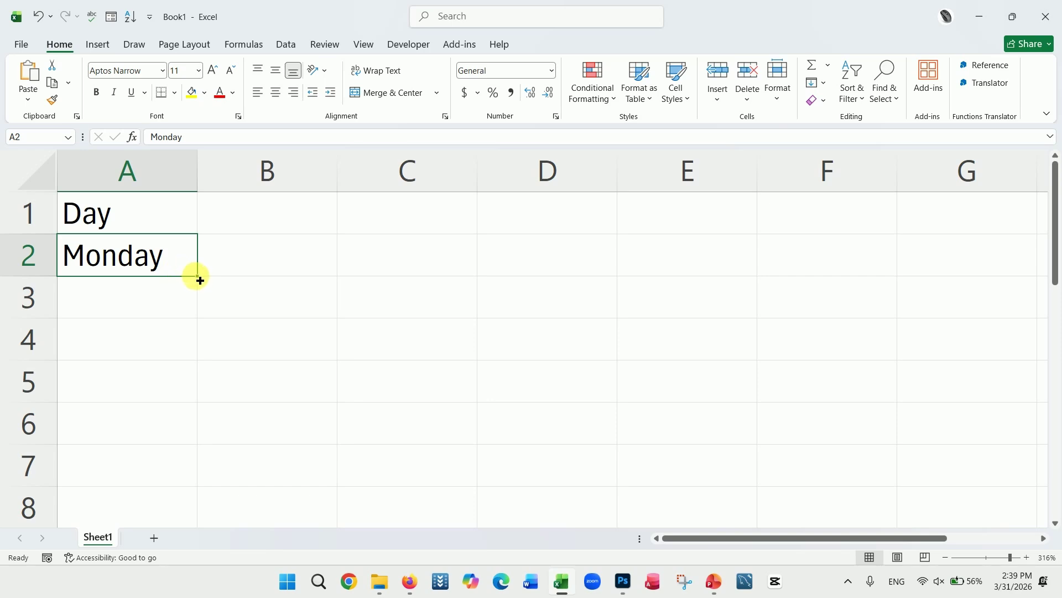
{"action": "left_click_drag", "start_coordinate": [200, 280], "coordinate": [195, 420]}
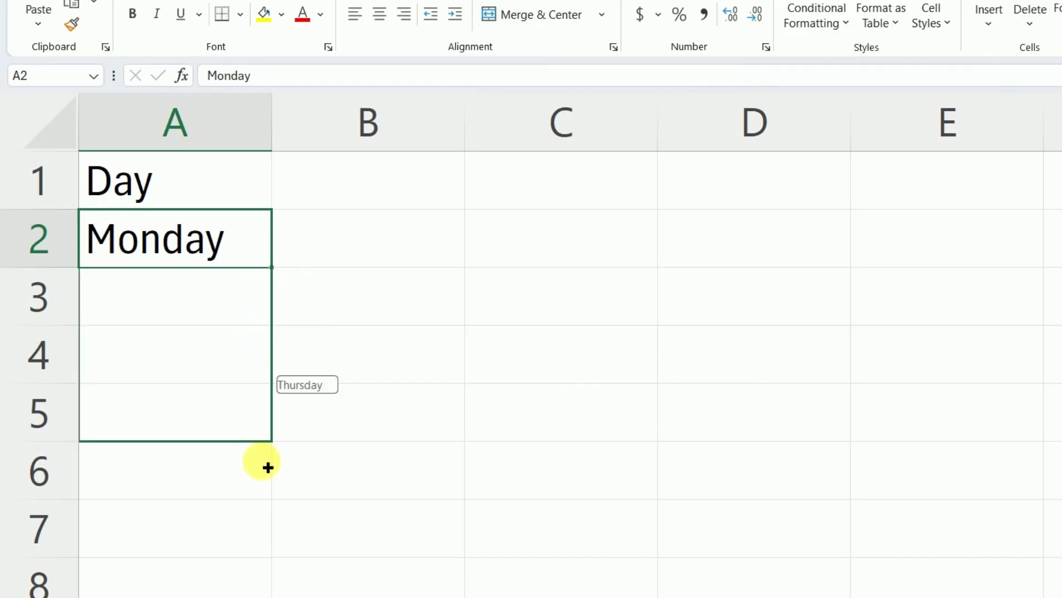
{"action": "left_click_drag", "start_coordinate": [268, 468], "coordinate": [266, 573]}
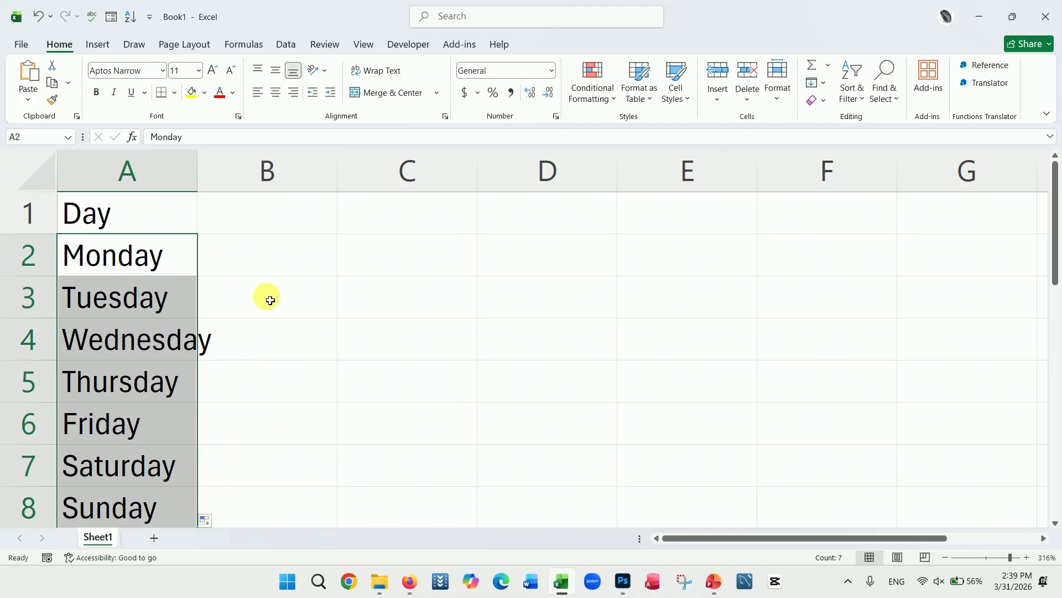
Enter the header Income in B1, with 2000 for Monday in B2 and 3000 for Tuesday in B3.
{"action": "left_click", "coordinate": [285, 325]}
{"action": "left_click", "coordinate": [265, 224]}
{"action": "type", "text": "I"}
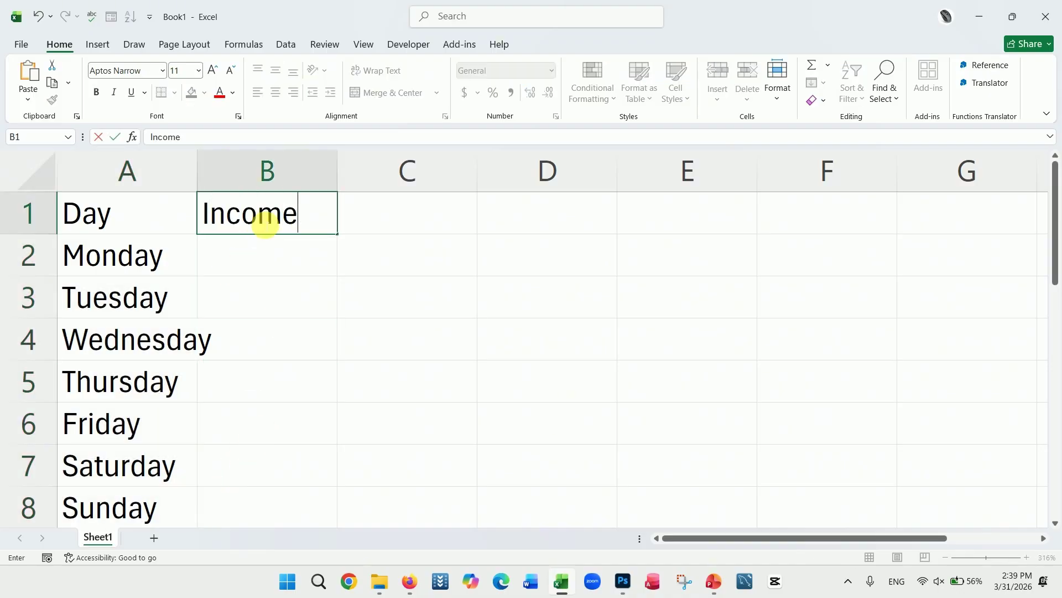
{"action": "type", "text": "ncome"}
{"action": "left_click", "coordinate": [265, 262]}
{"action": "type", "text": "2"}
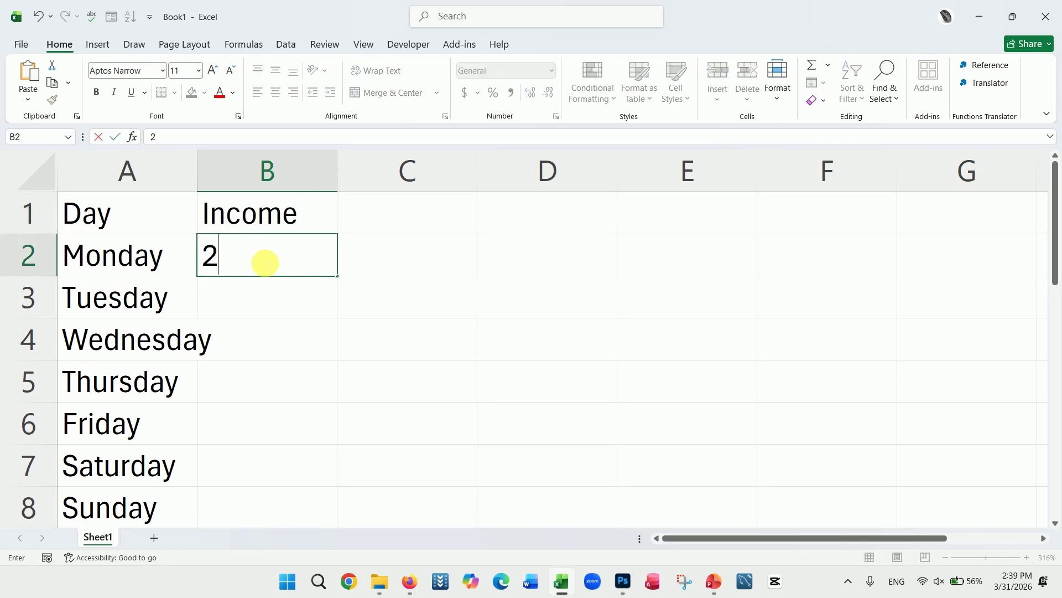
{"action": "type", "text": "000"}
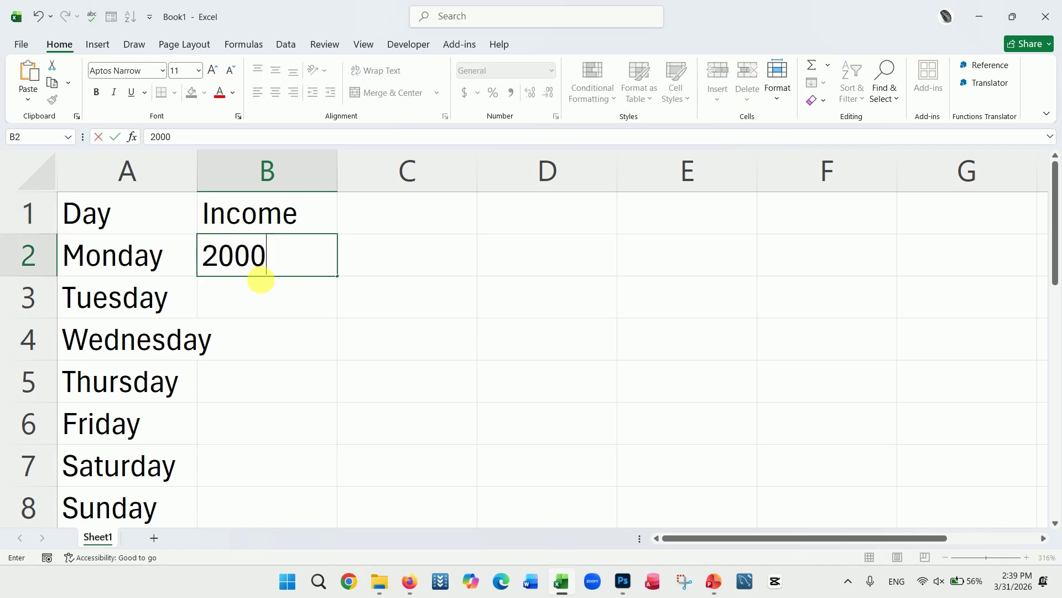
{"action": "left_click", "coordinate": [268, 292]}
{"action": "type", "text": "300"}
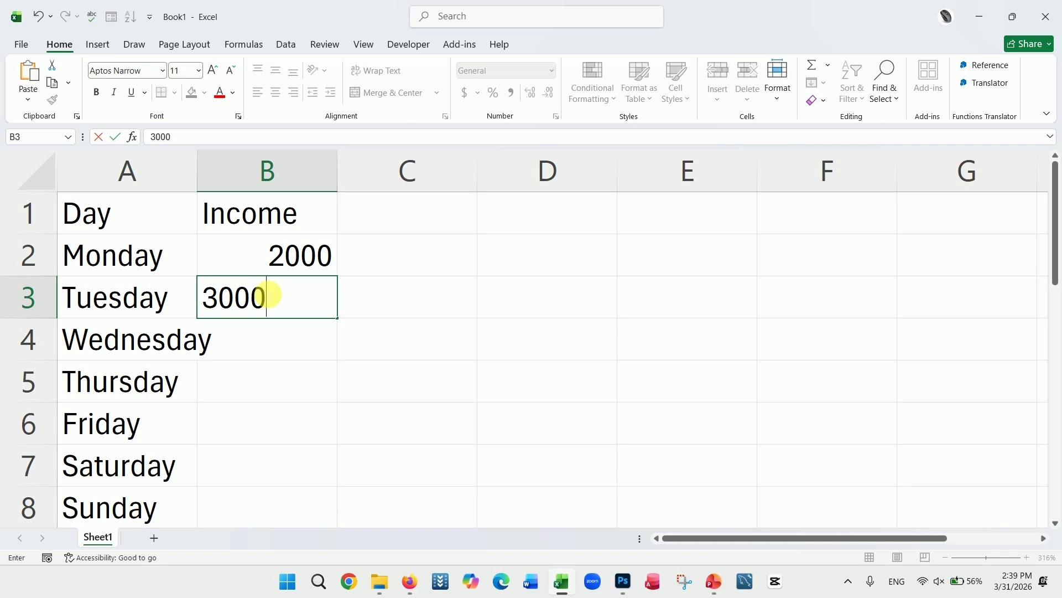
{"action": "type", "text": "0"}
{"action": "left_click", "coordinate": [373, 339]}
Extend the number series from B2:B3 down to B8, filling the incomes up to 8000 for Sunday.
{"action": "left_click_drag", "start_coordinate": [321, 261], "coordinate": [330, 429]}
{"action": "scroll", "coordinate": [403, 422], "scroll_direction": "up", "scroll_amount": 1}
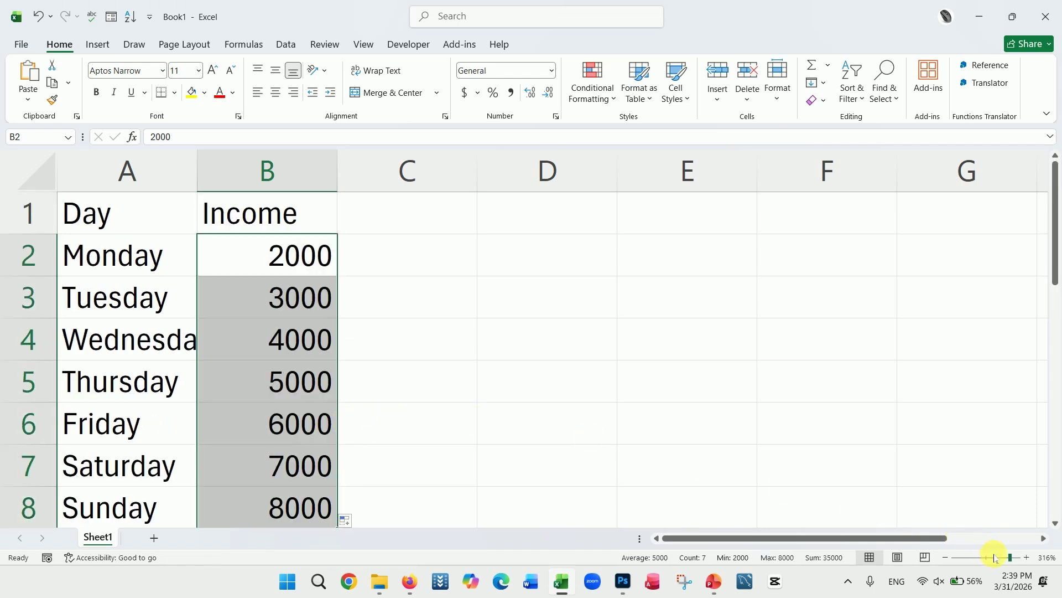
{"action": "left_click", "coordinate": [543, 441]}
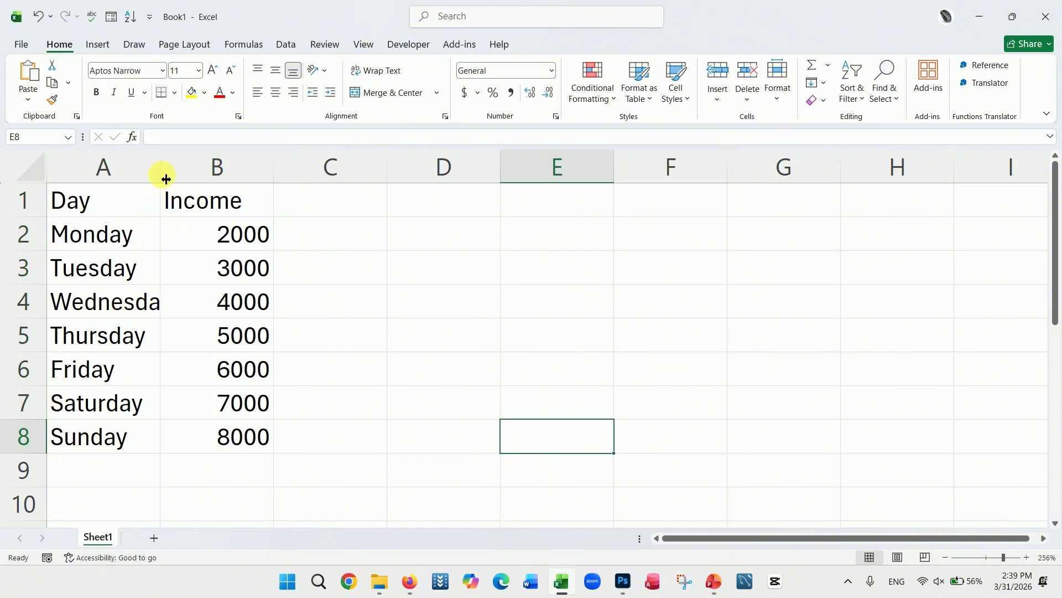
Widen column A so that Wednesday fits fully inside its cell.
{"action": "mouse_move", "coordinate": [166, 175]}
{"action": "left_mouse_down"}
{"action": "mouse_move", "coordinate": [175, 173]}
{"action": "mouse_move", "coordinate": [161, 174]}
{"action": "left_mouse_up"}
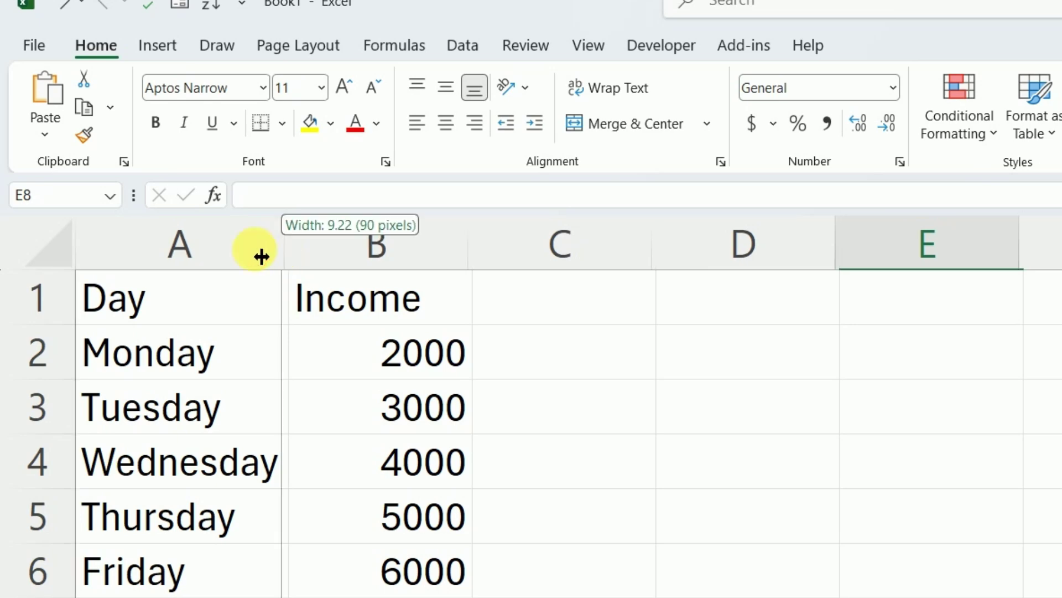
{"action": "left_click_drag", "start_coordinate": [261, 256], "coordinate": [293, 258]}
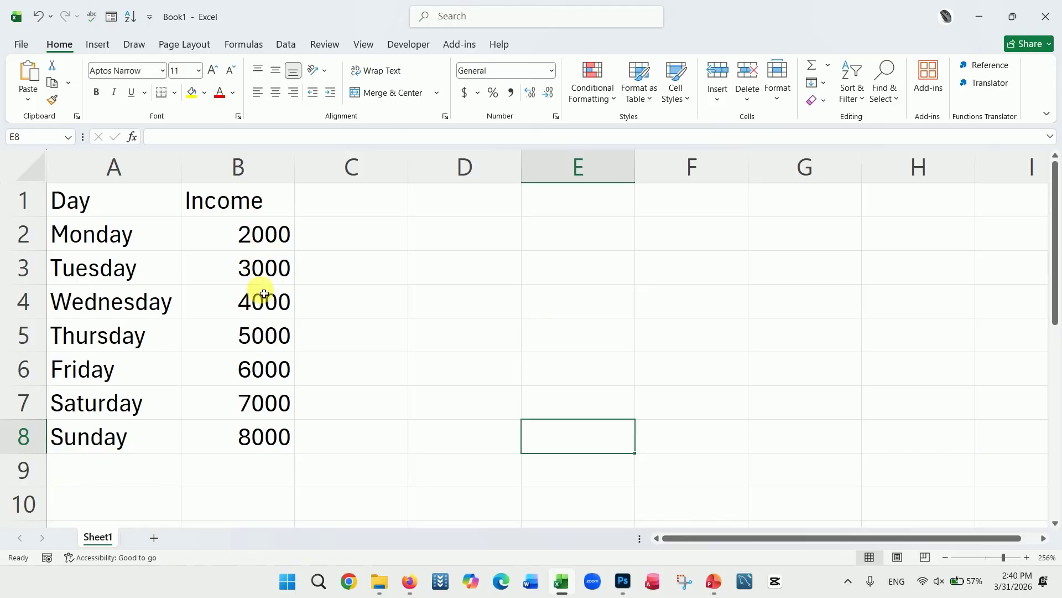
Format the income values in B2:B8 with thousands separators and no decimal places.
{"action": "left_click_drag", "start_coordinate": [261, 239], "coordinate": [263, 437]}
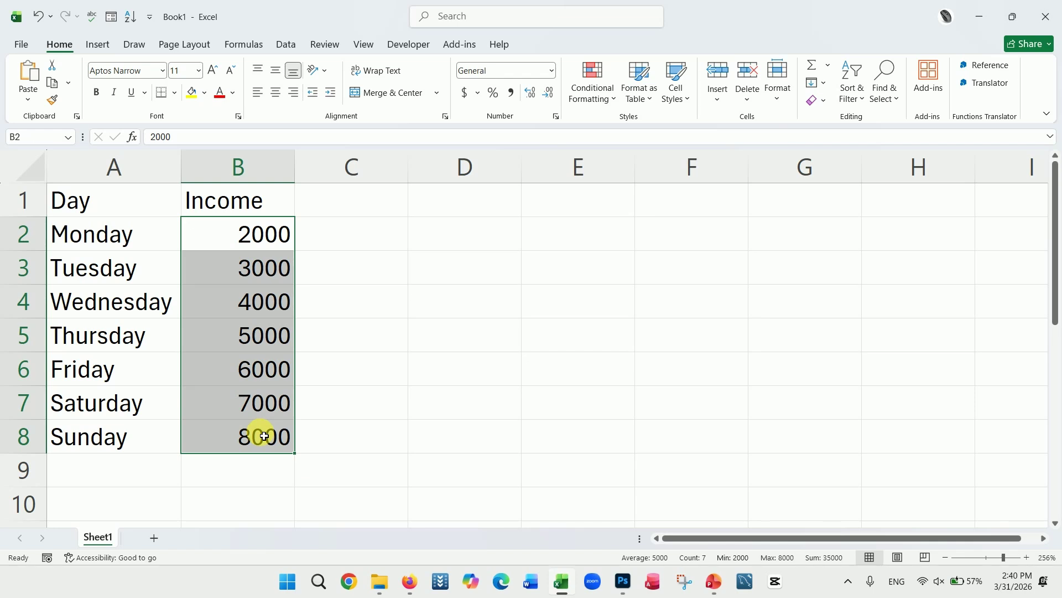
{"action": "left_click_drag", "start_coordinate": [273, 240], "coordinate": [268, 426]}
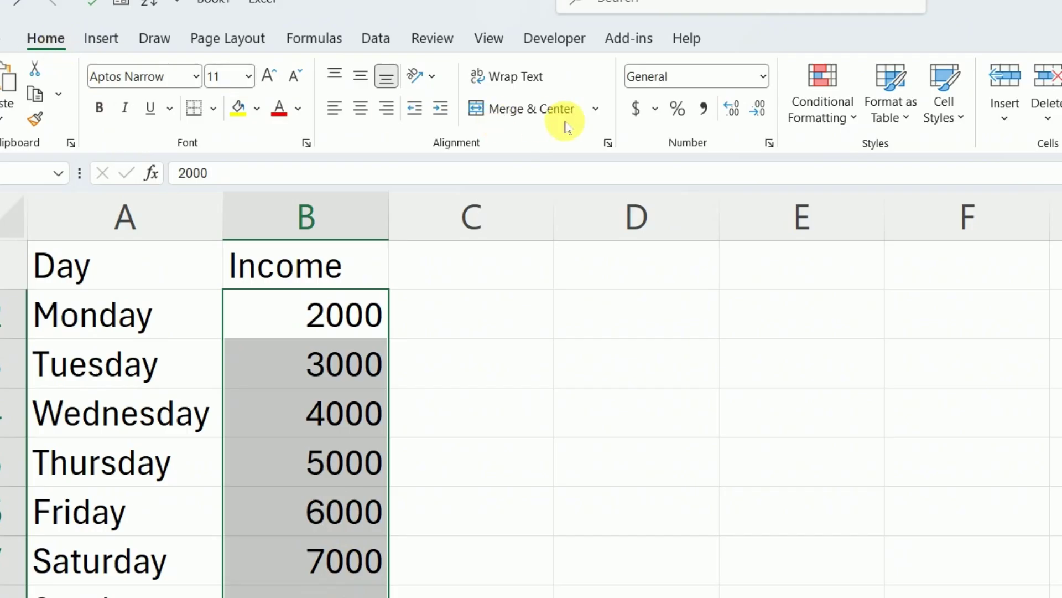
{"action": "left_click", "coordinate": [704, 108]}
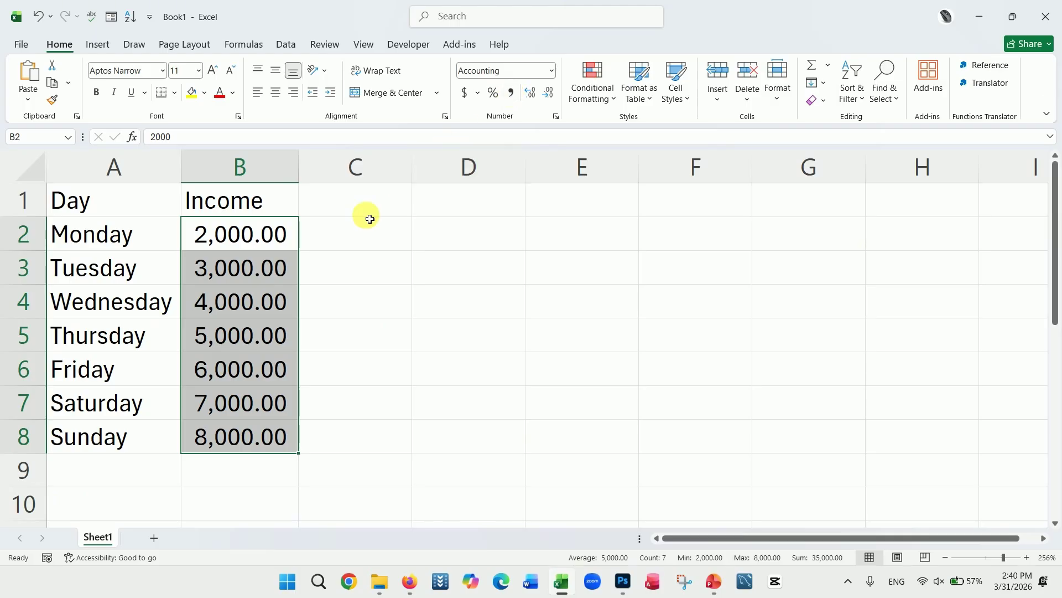
{"action": "left_click", "coordinate": [548, 93]}
{"action": "left_click", "coordinate": [548, 93]}
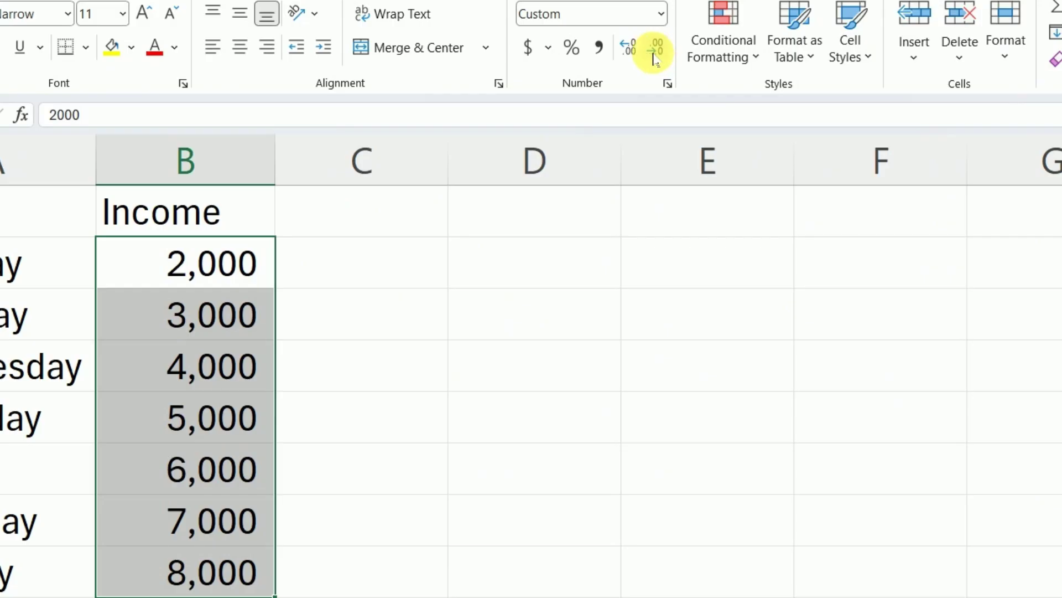
{"action": "left_click", "coordinate": [357, 490]}
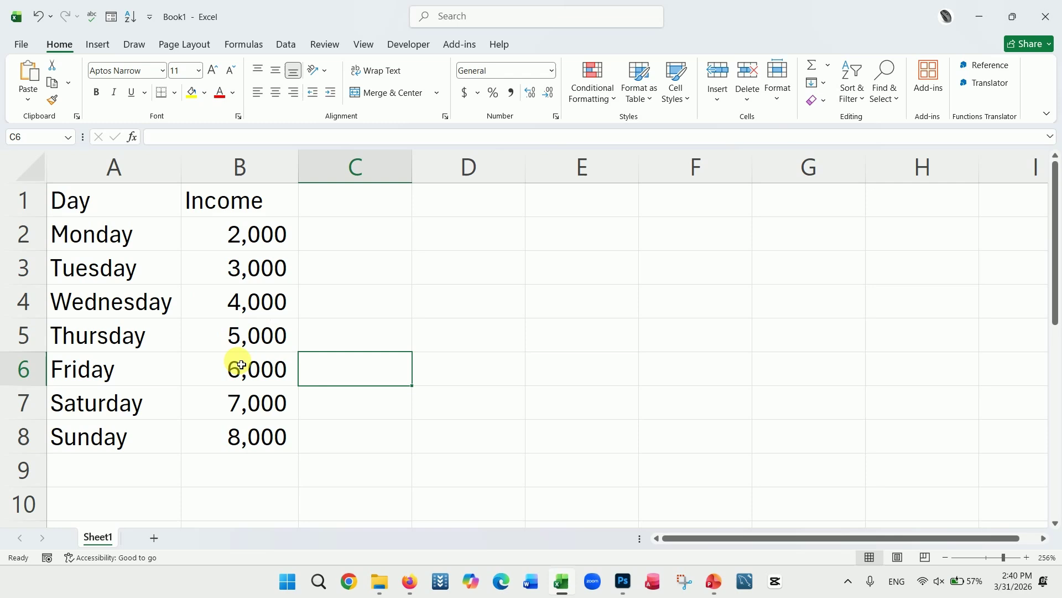
Convert the data range A1:B8 into a table, using its first row as headers.
{"action": "left_click", "coordinate": [237, 339]}
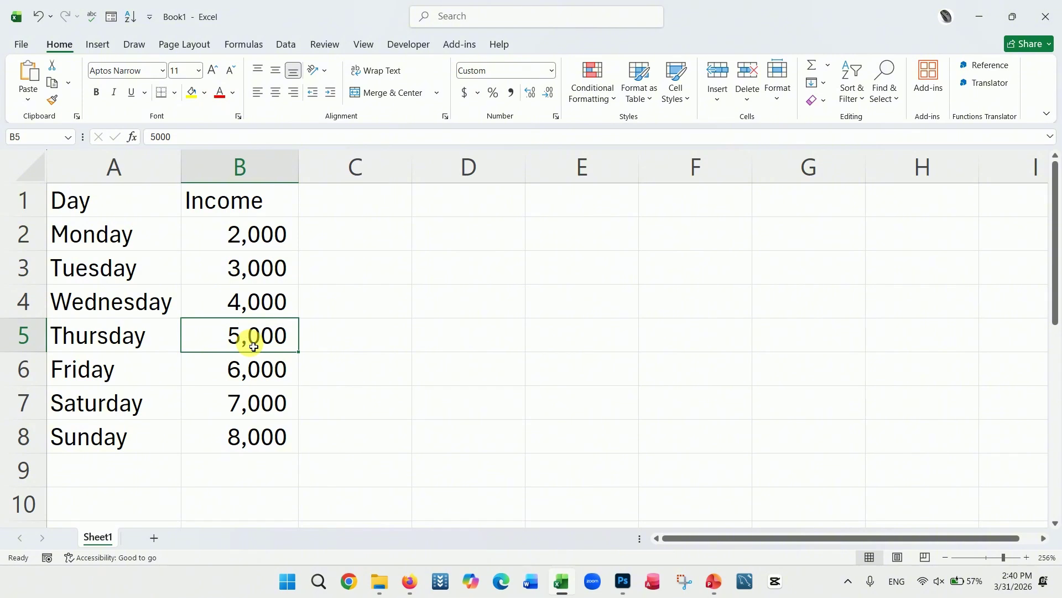
{"action": "left_click", "coordinate": [107, 48]}
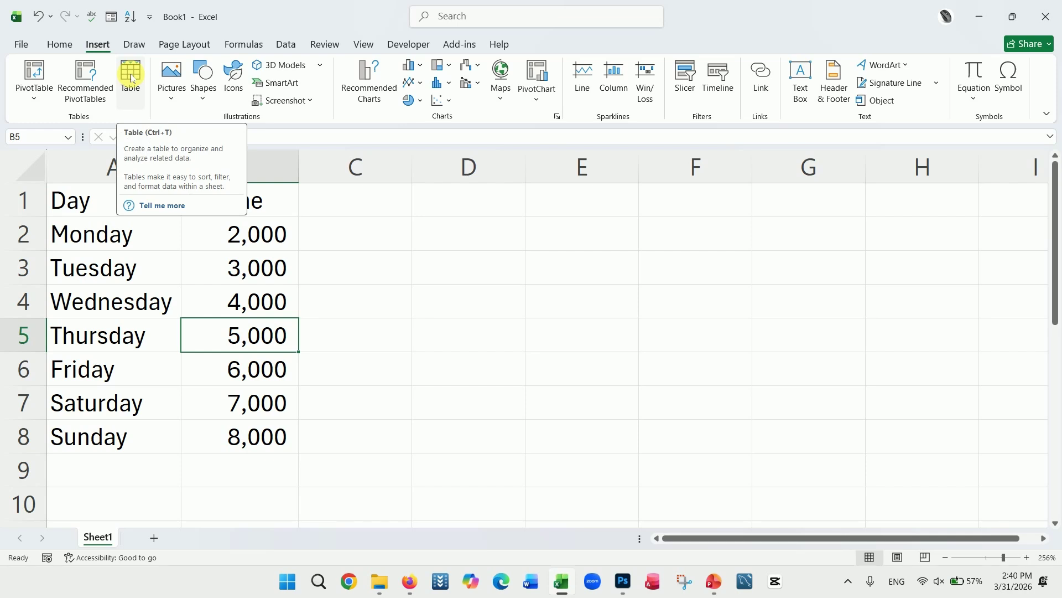
{"action": "left_click", "coordinate": [131, 79]}
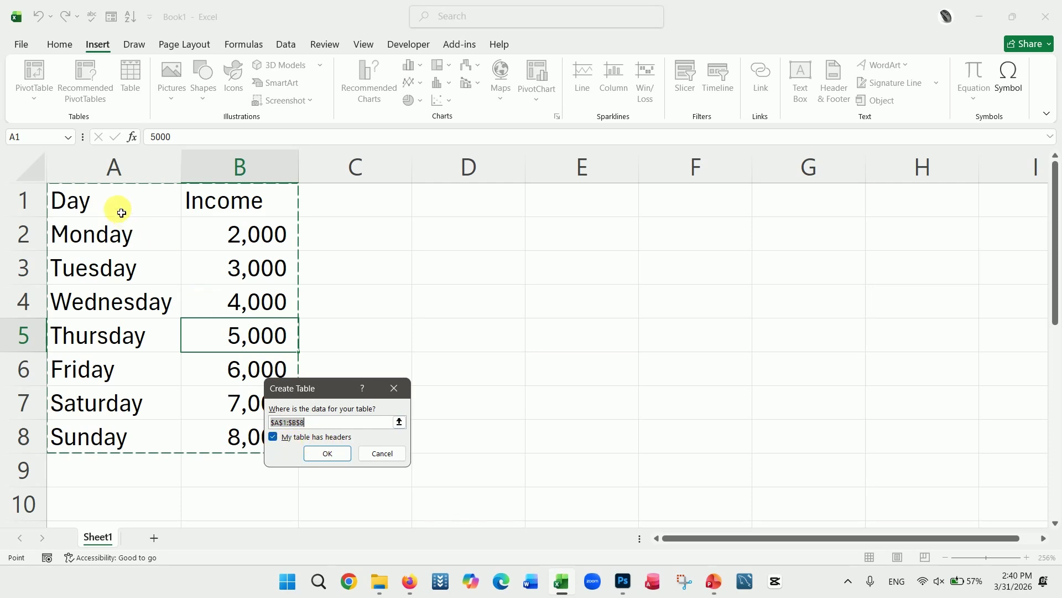
{"action": "left_click", "coordinate": [327, 453]}
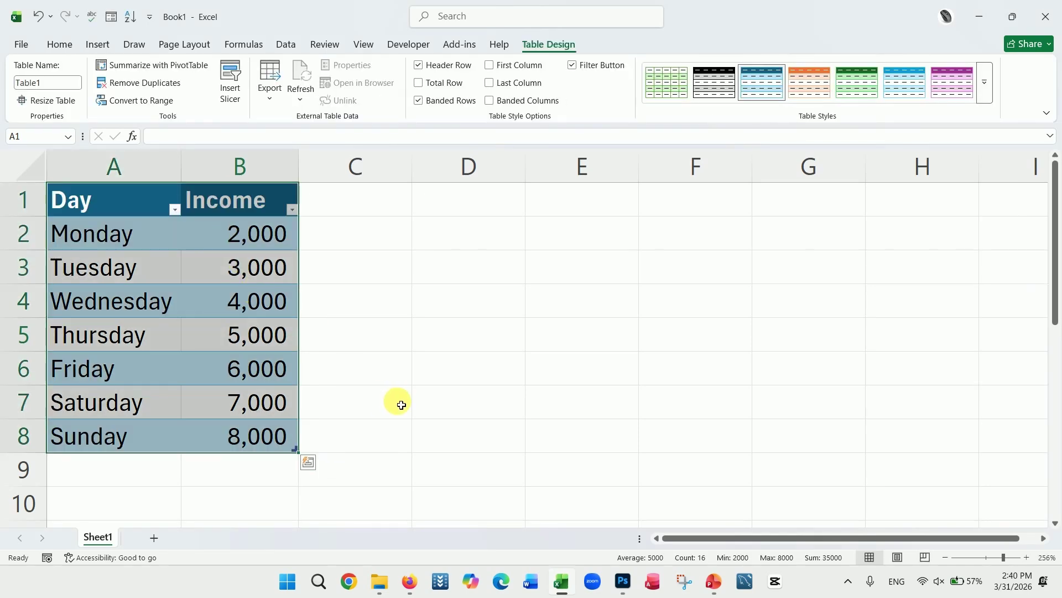
{"action": "left_click", "coordinate": [411, 347]}
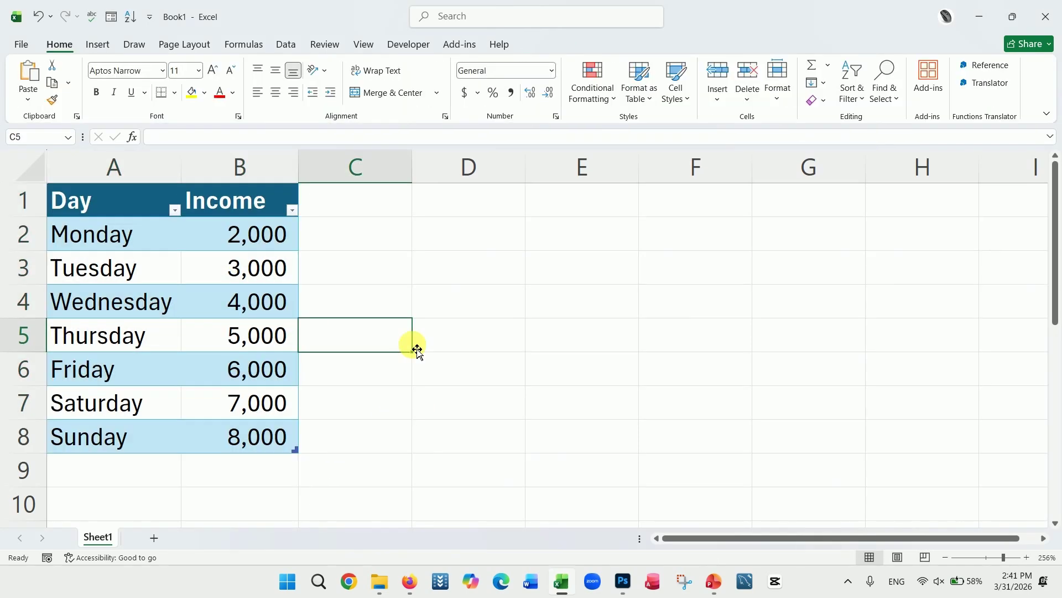
Restyle the table with the light style that has a black header, and add a total row.
{"action": "left_click", "coordinate": [267, 302]}
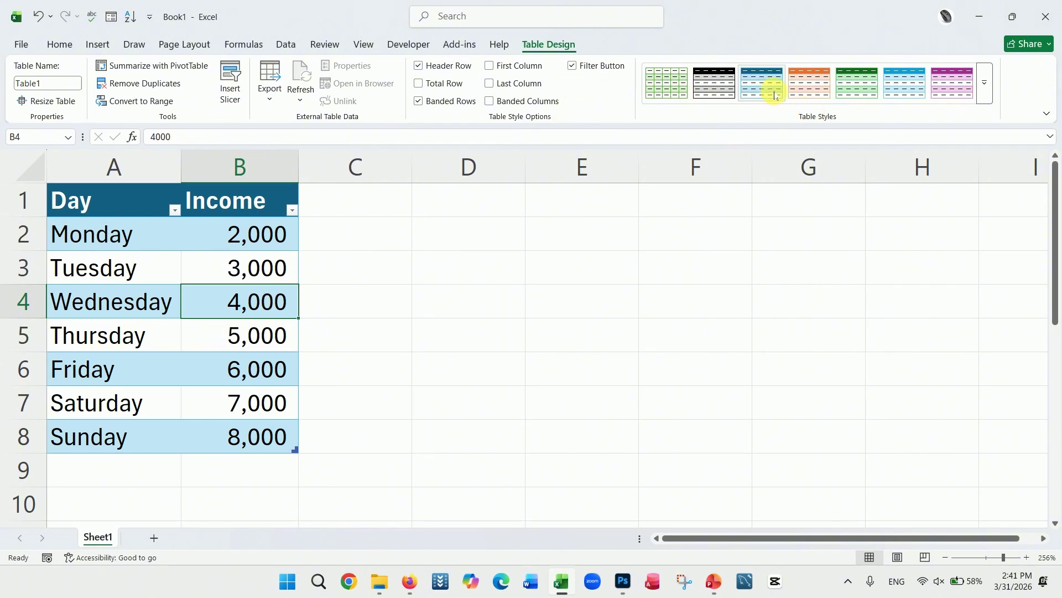
{"action": "left_click", "coordinate": [983, 89]}
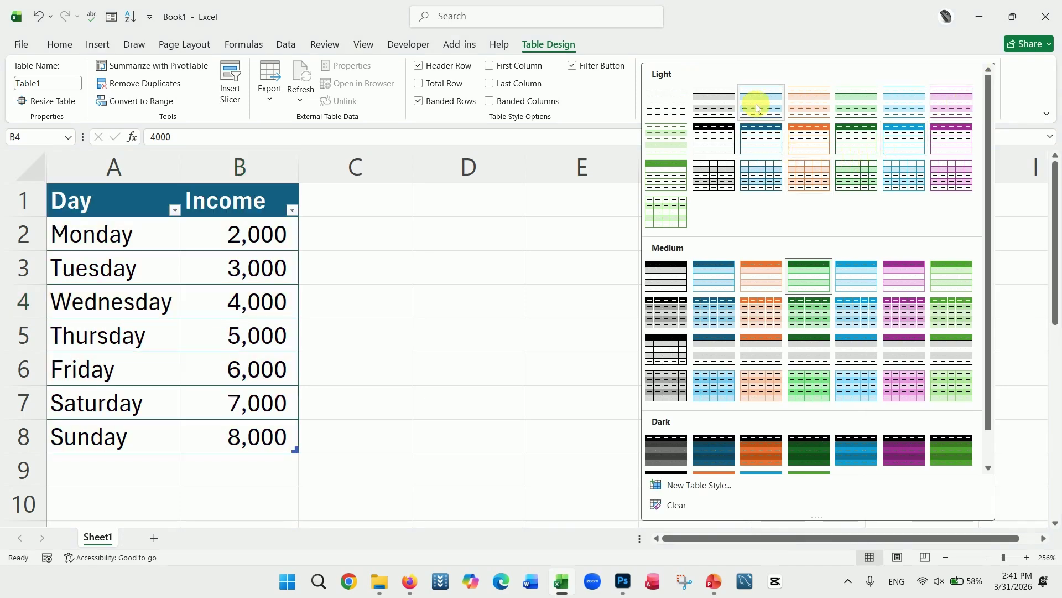
{"action": "left_click", "coordinate": [708, 141]}
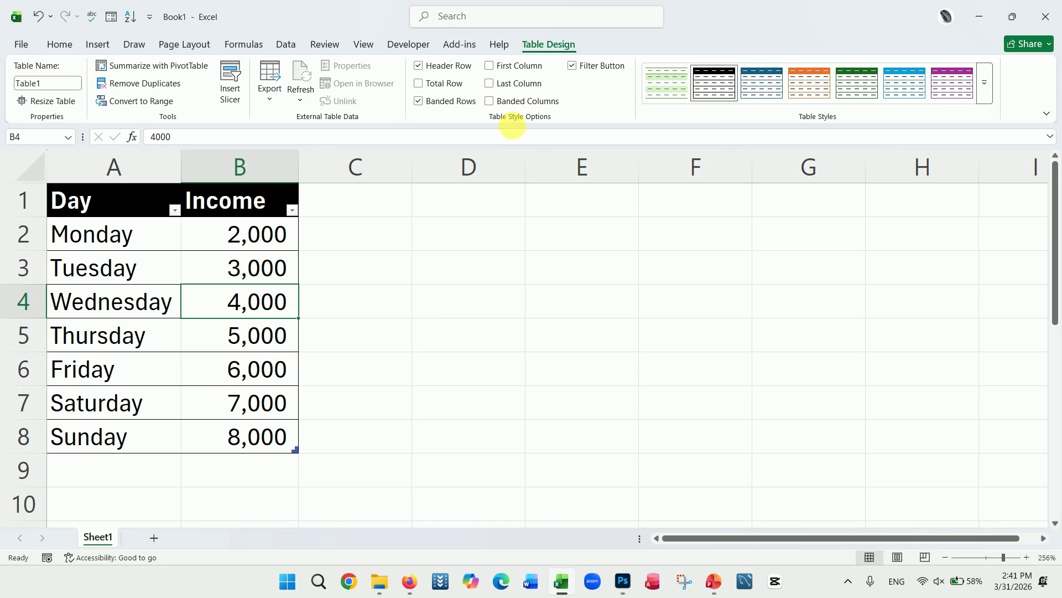
{"action": "left_click", "coordinate": [572, 66]}
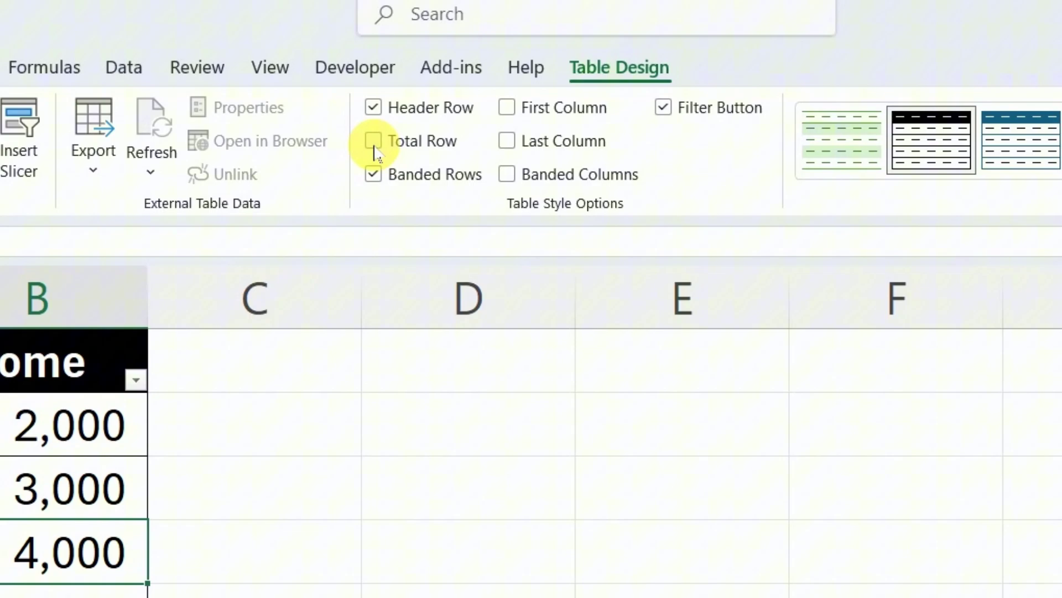
{"action": "left_click", "coordinate": [373, 143]}
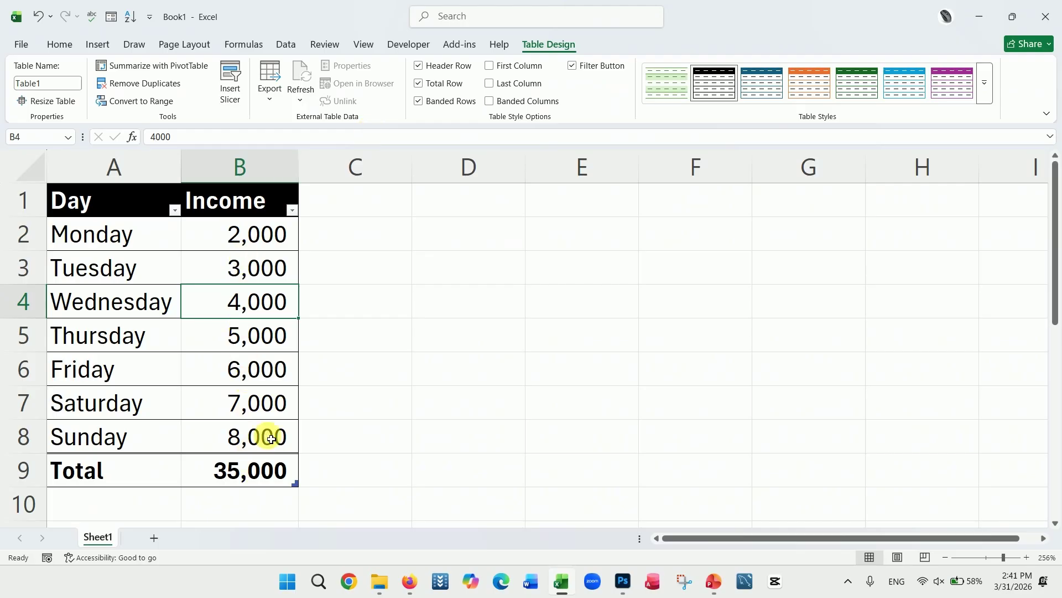
Try Average and Min as the summary function for the Income total in B9, and return it to Sum.
{"action": "left_click", "coordinate": [275, 477]}
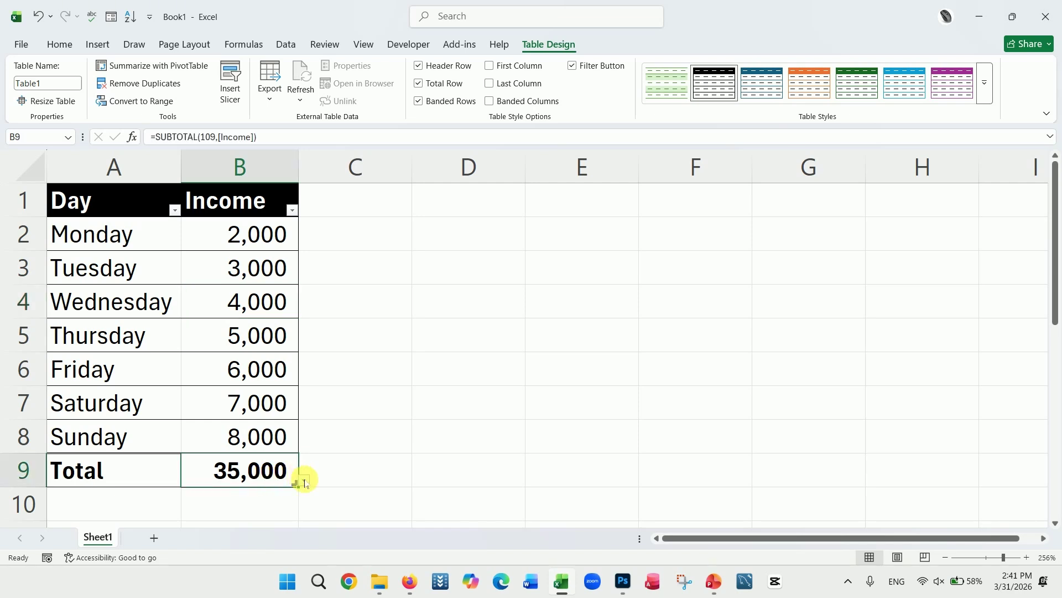
{"action": "left_click", "coordinate": [304, 483]}
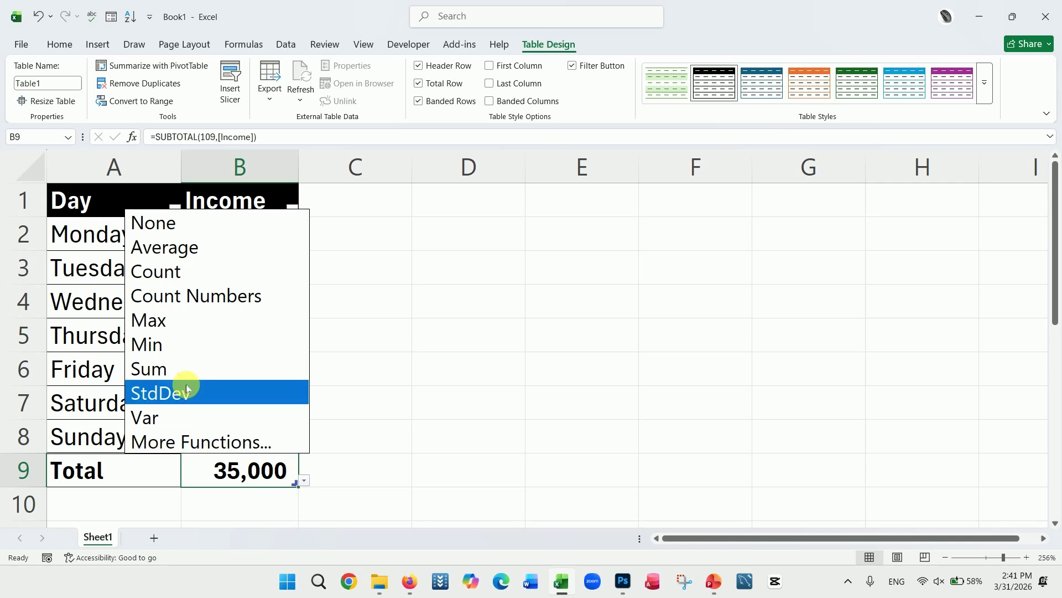
{"action": "left_click", "coordinate": [161, 253]}
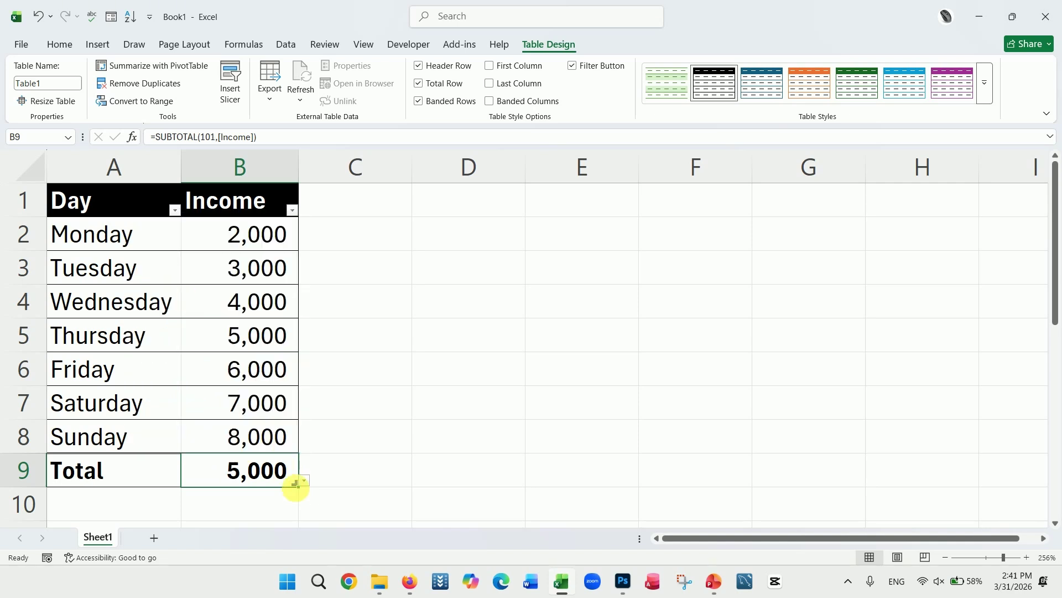
{"action": "left_click", "coordinate": [304, 479]}
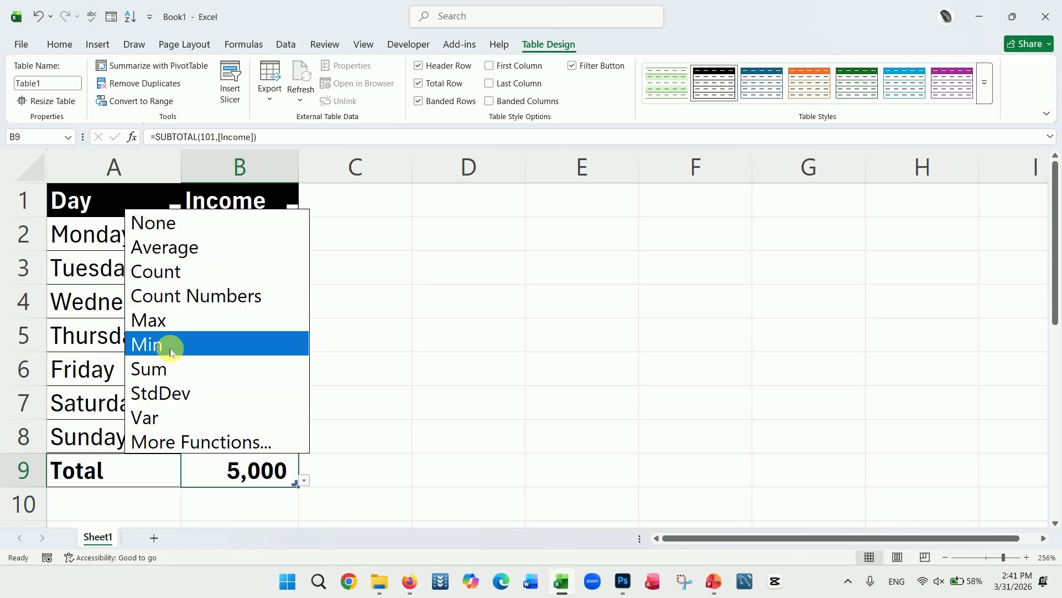
{"action": "left_click", "coordinate": [171, 348]}
{"action": "left_click", "coordinate": [303, 480]}
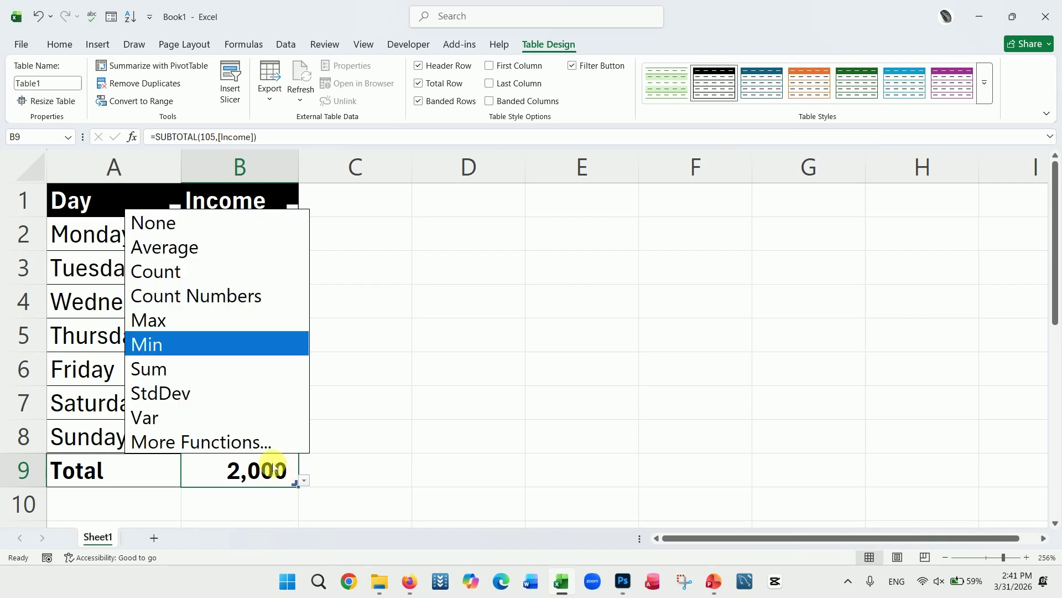
{"action": "left_click", "coordinate": [166, 376]}
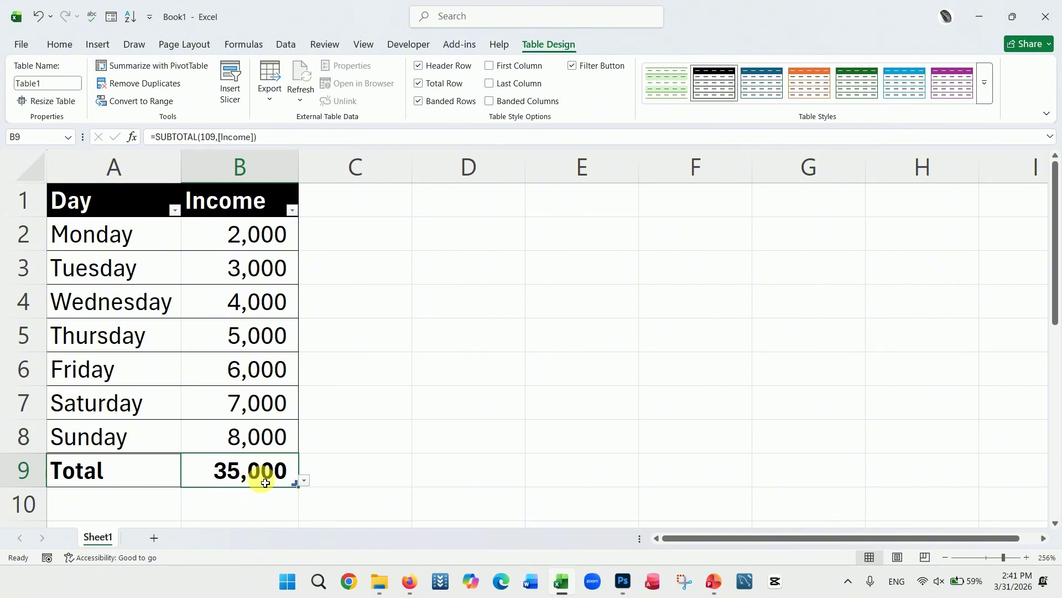
{"action": "left_click", "coordinate": [349, 468]}
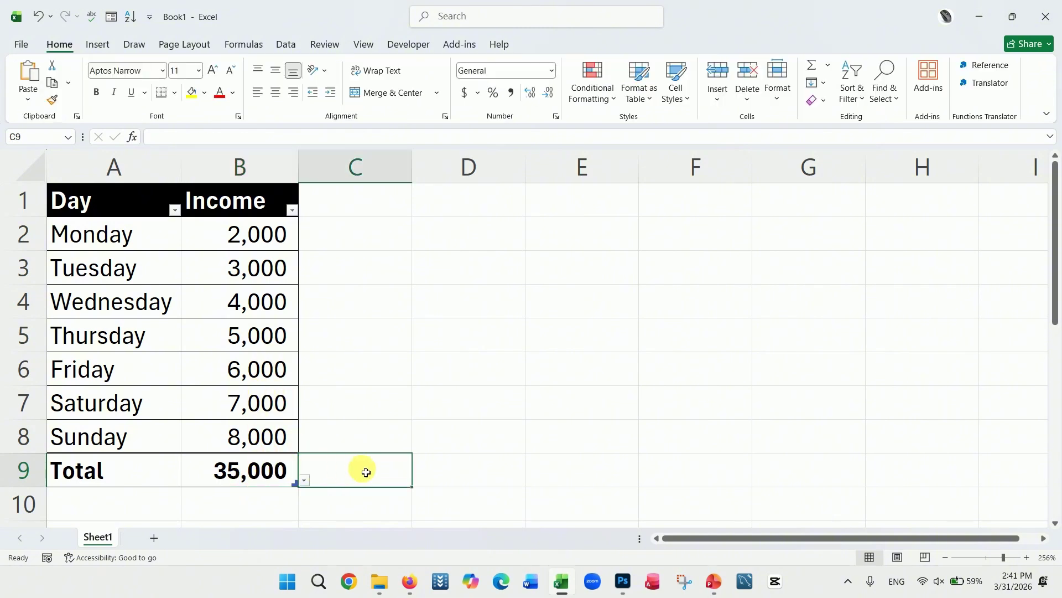
Highlight the incomes in B2:B8 greater than 4000 with Green Fill with Dark Green Text.
{"action": "left_click_drag", "start_coordinate": [273, 247], "coordinate": [280, 436]}
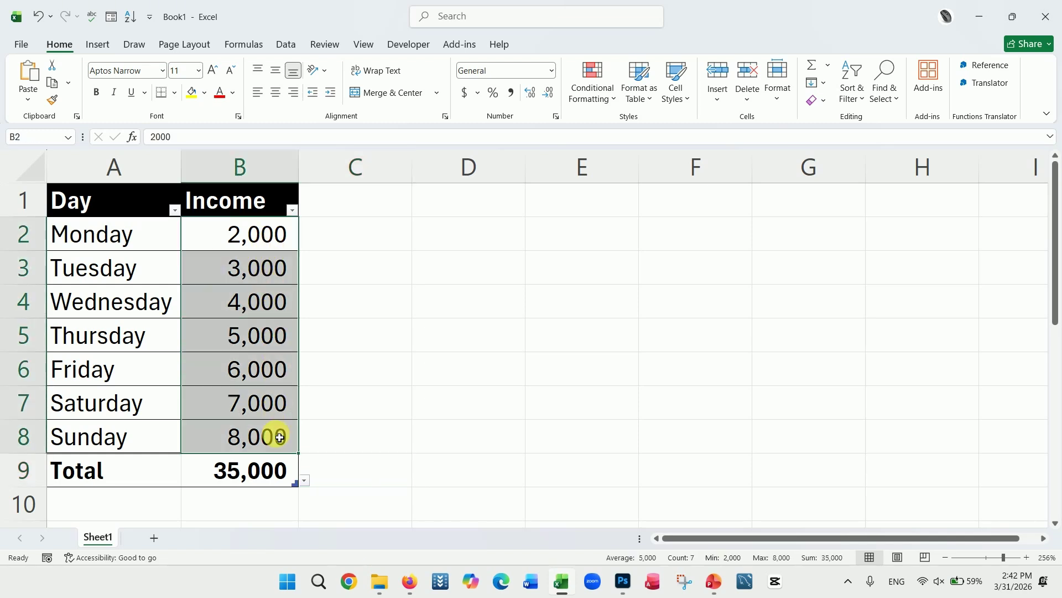
{"action": "left_click", "coordinate": [60, 44]}
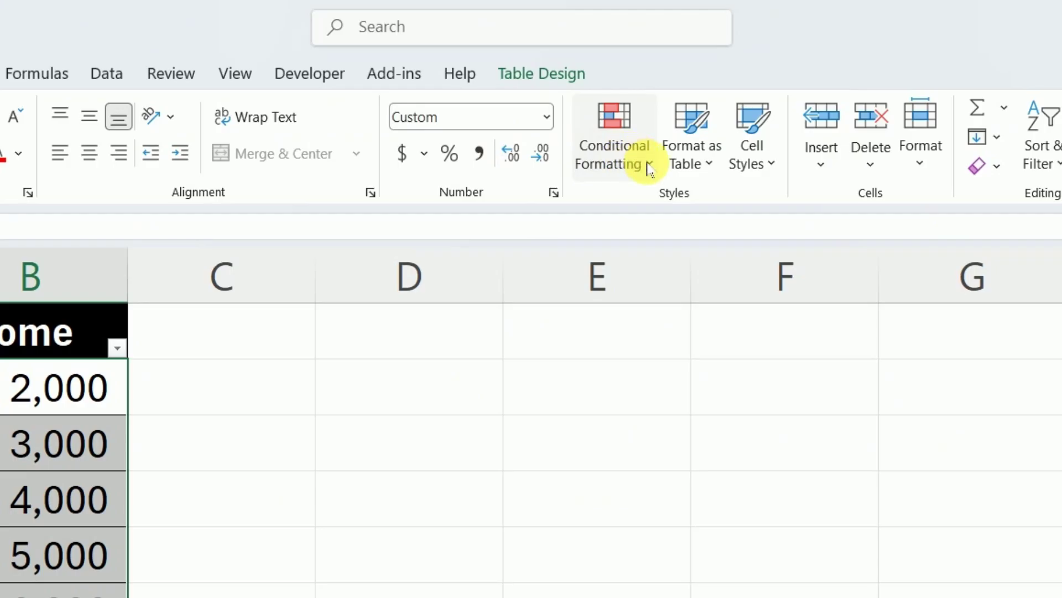
{"action": "left_click", "coordinate": [650, 166]}
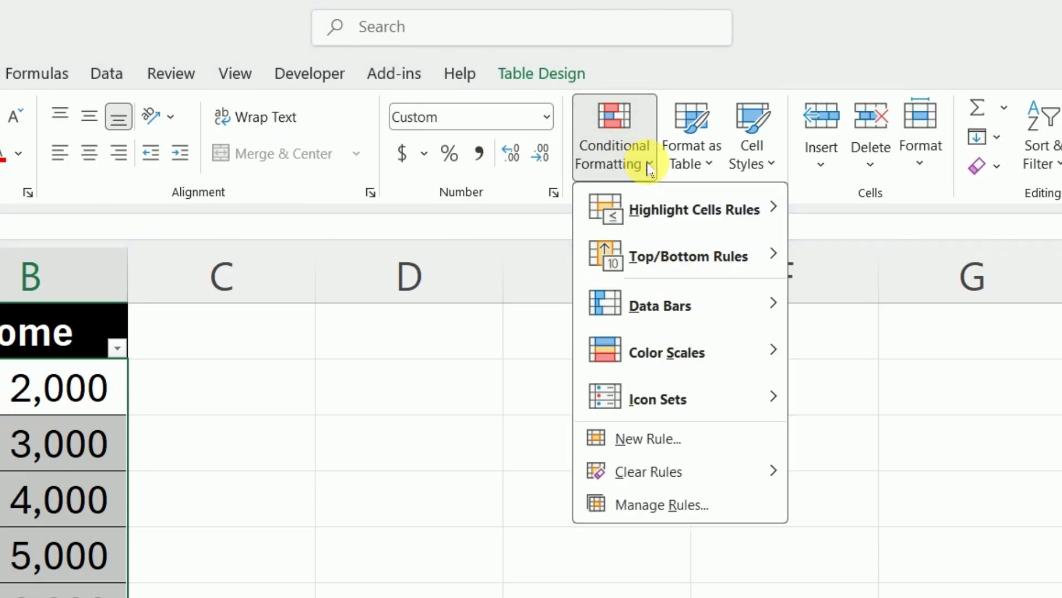
{"action": "mouse_move", "coordinate": [666, 211]}
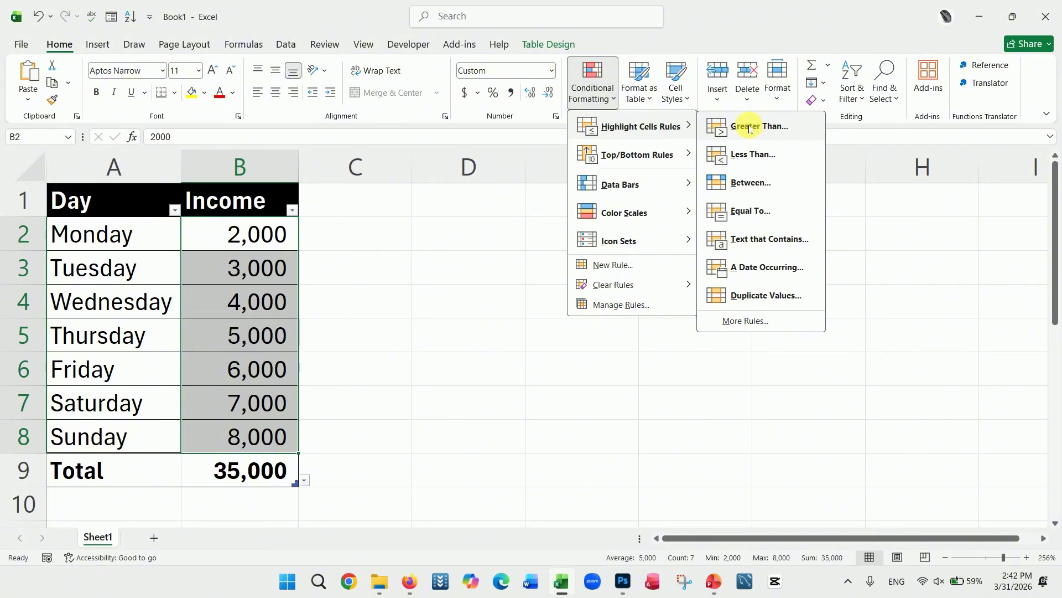
{"action": "left_click", "coordinate": [751, 128]}
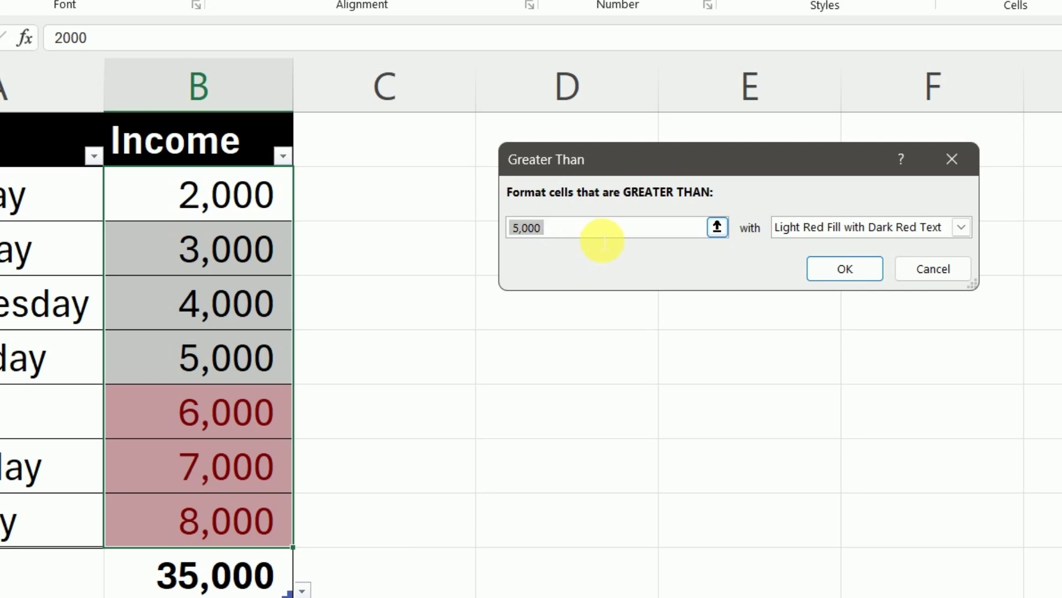
{"action": "type", "text": "400"}
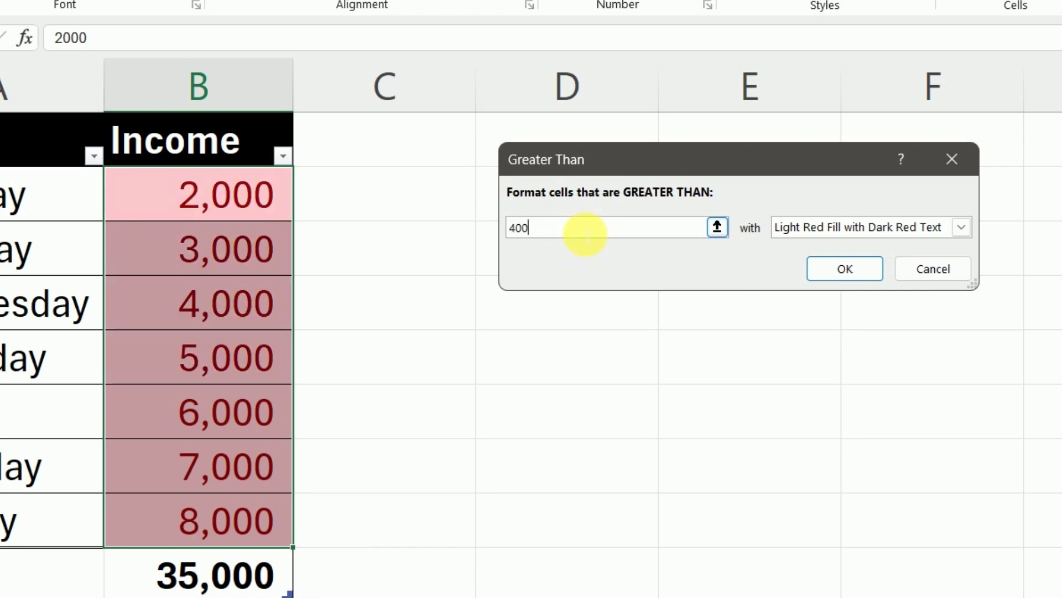
{"action": "type", "text": "0"}
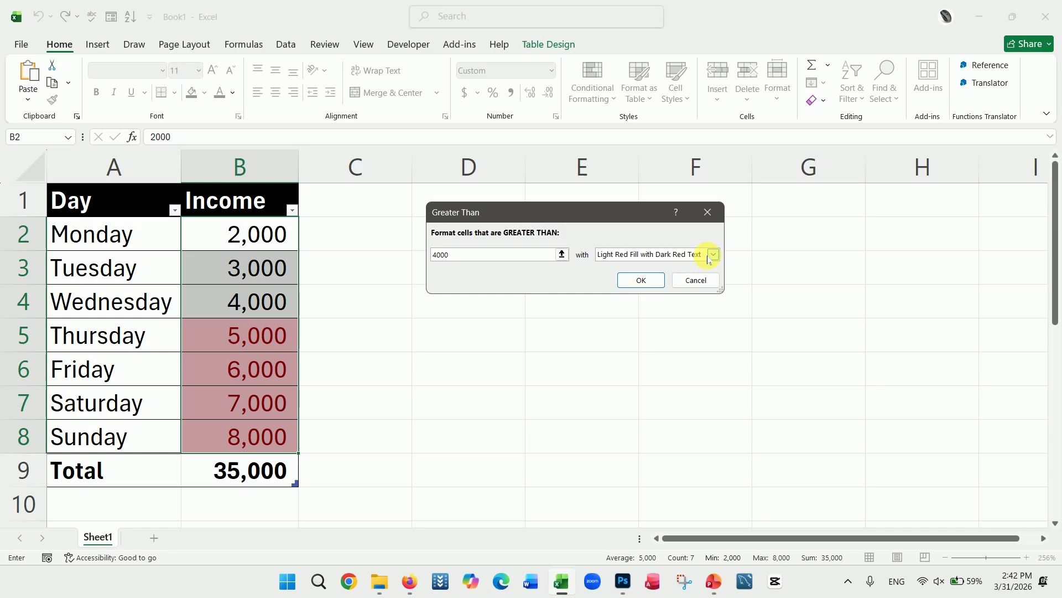
{"action": "left_click", "coordinate": [961, 227]}
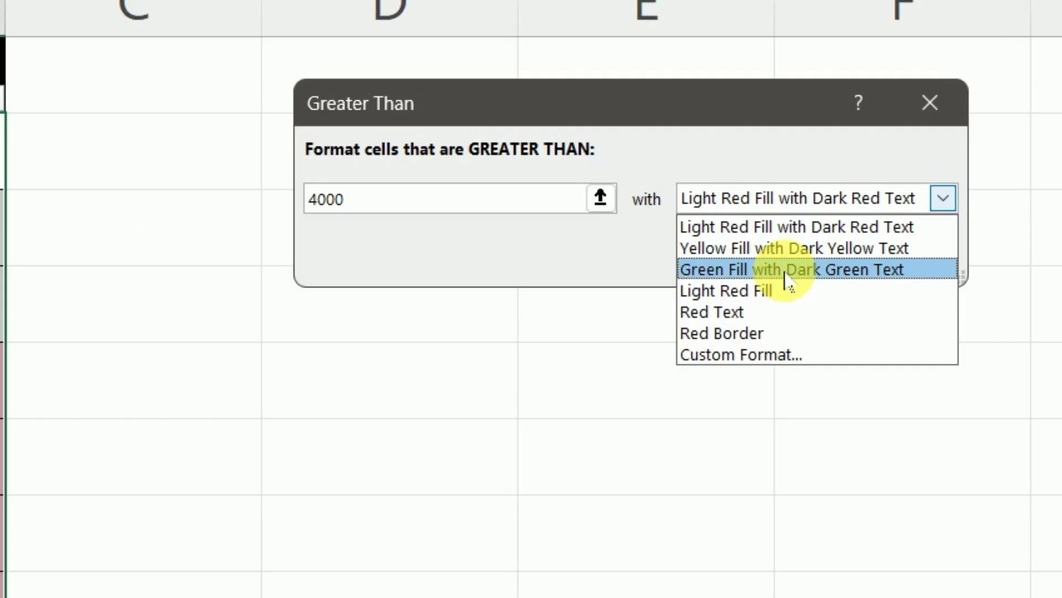
{"action": "left_click", "coordinate": [644, 286]}
{"action": "left_click", "coordinate": [643, 282]}
{"action": "left_click", "coordinate": [83, 420]}
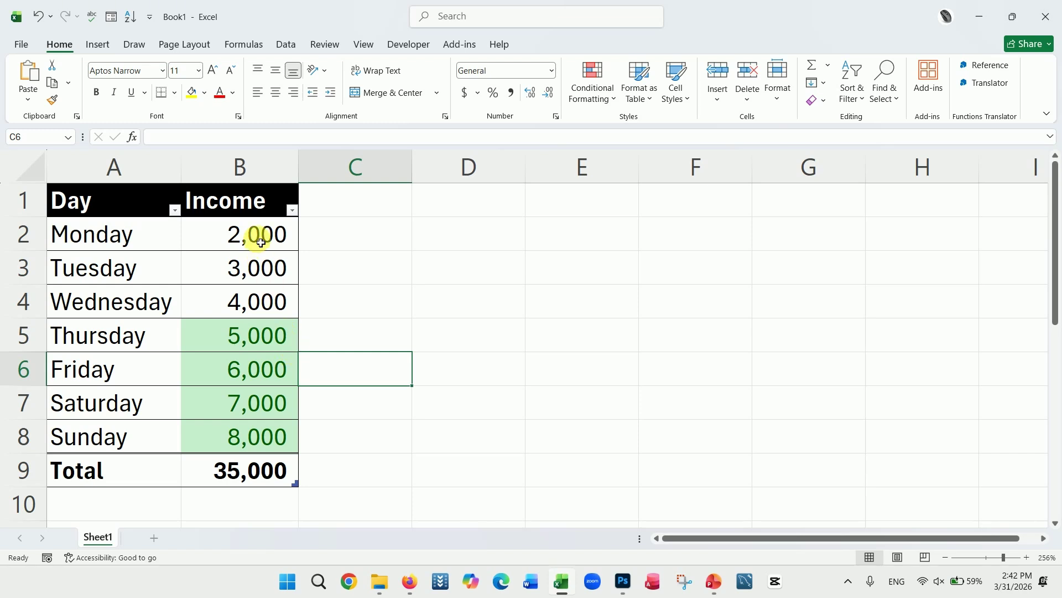
Select B2:B8 and clear the conditional formatting rules from the entire sheet.
{"action": "left_click_drag", "start_coordinate": [256, 234], "coordinate": [256, 426]}
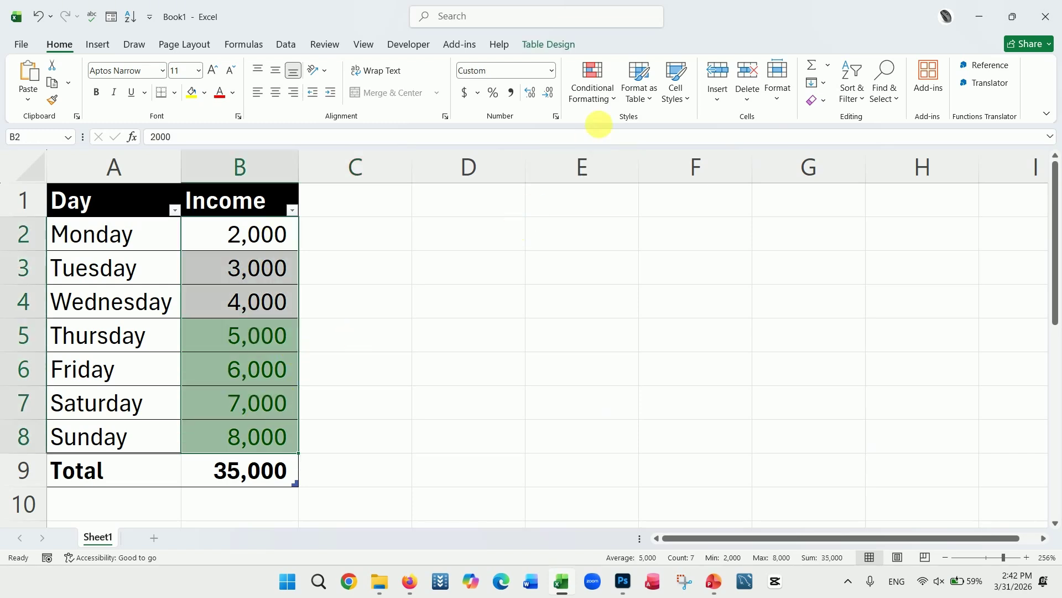
{"action": "left_click", "coordinate": [608, 99]}
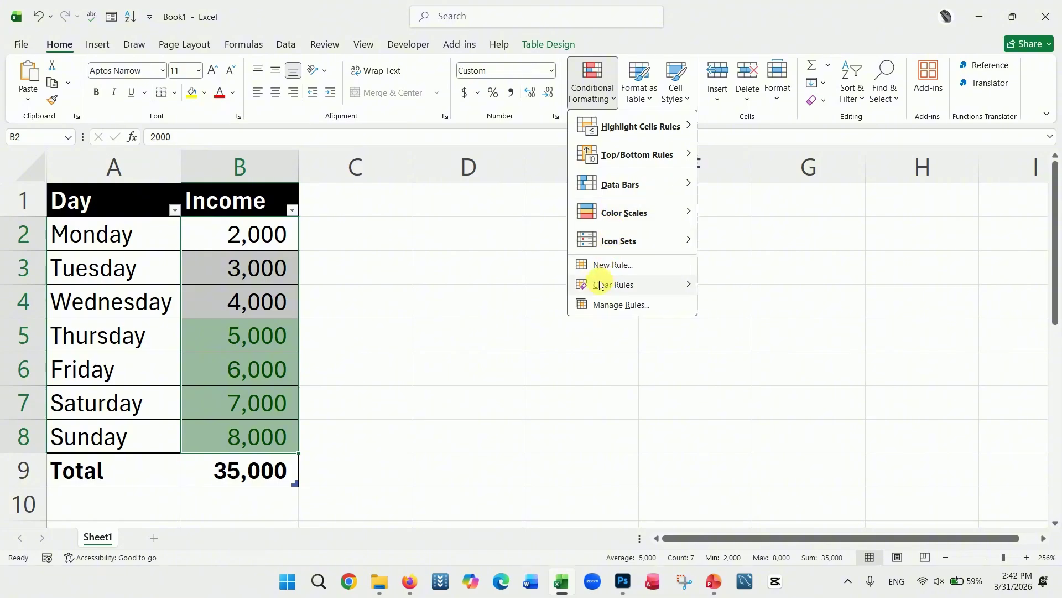
{"action": "mouse_move", "coordinate": [598, 285]}
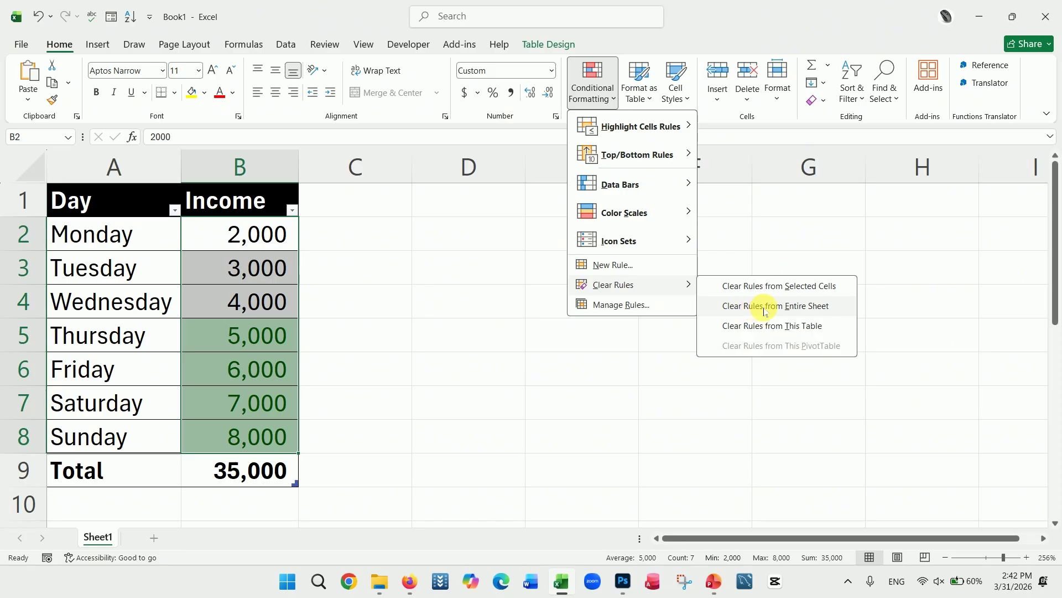
{"action": "left_click", "coordinate": [764, 308]}
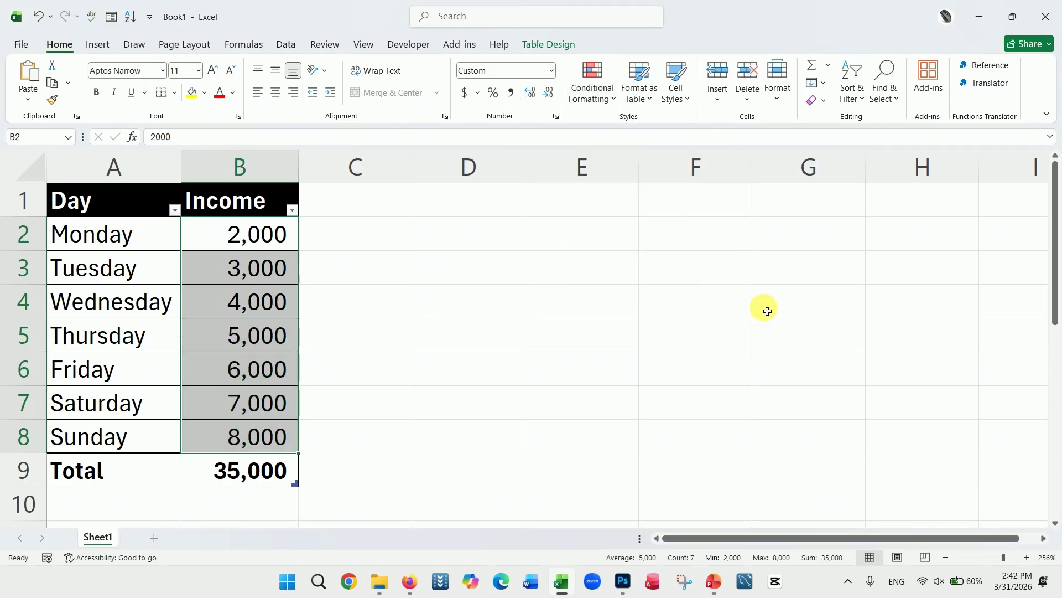
Apply a green-yellow-red color scale to the incomes in B2:B8, with green for the highest values and red for the lowest.
{"action": "left_click", "coordinate": [613, 99]}
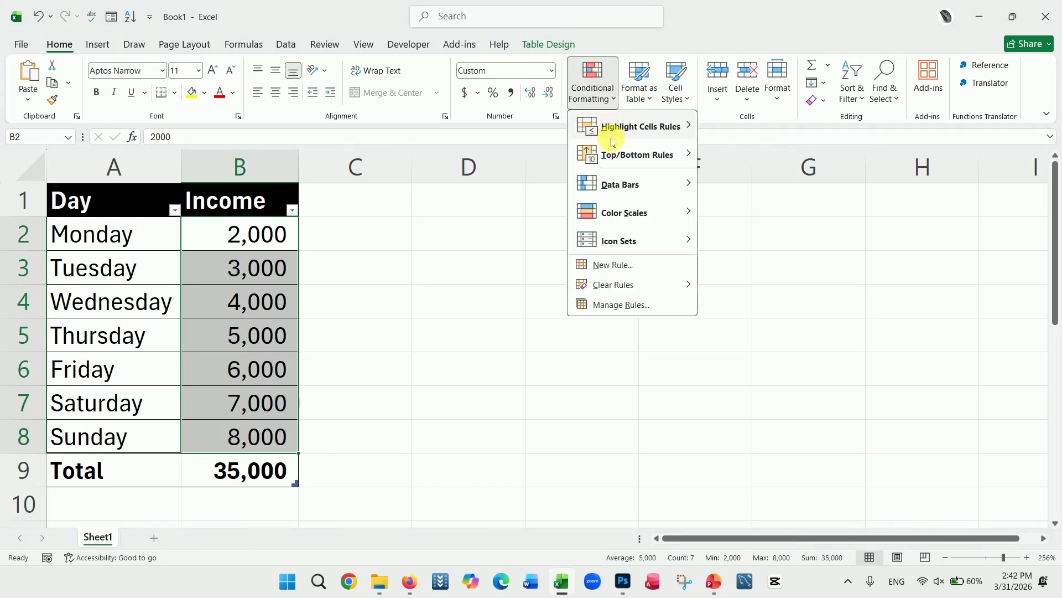
{"action": "mouse_move", "coordinate": [613, 214]}
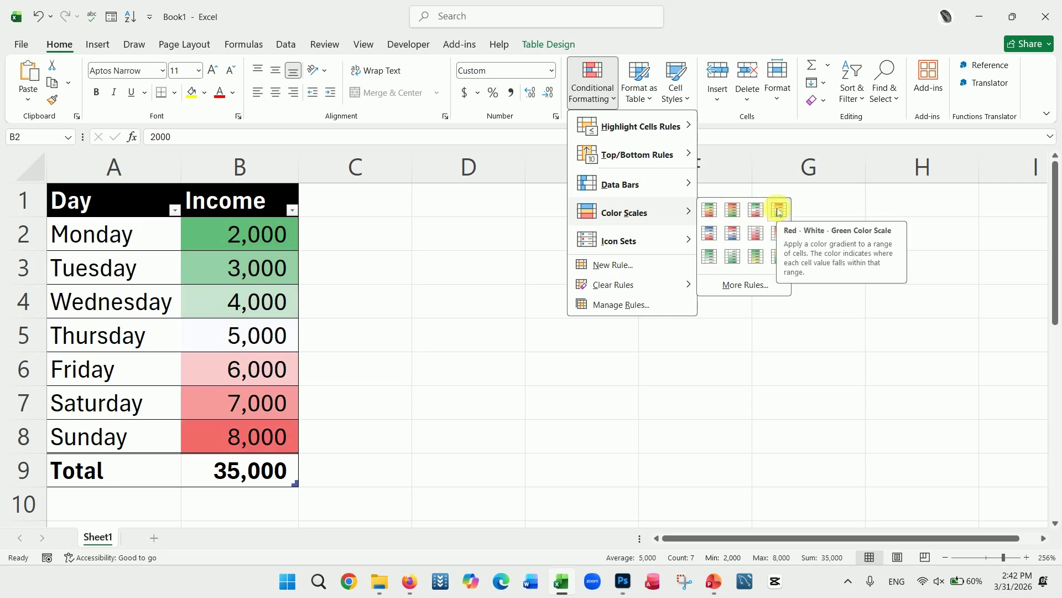
{"action": "left_click", "coordinate": [708, 210]}
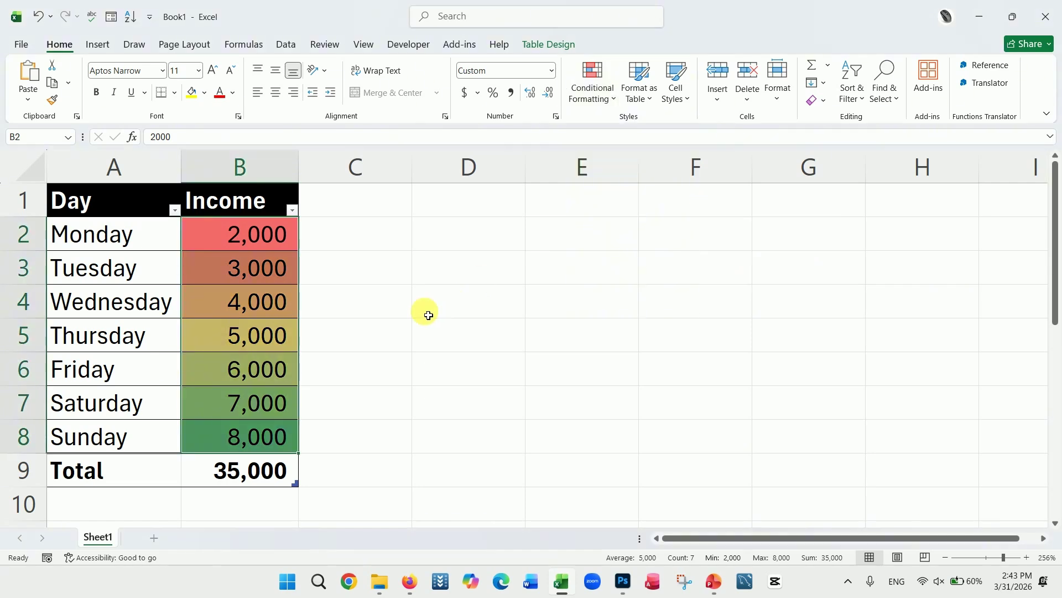
{"action": "left_click", "coordinate": [390, 329]}
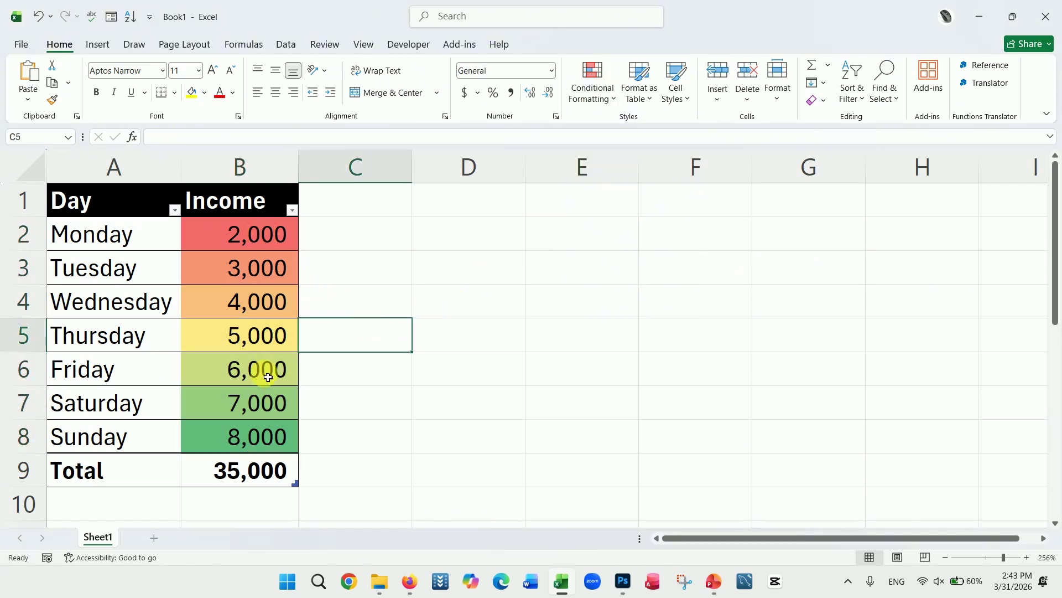
{"action": "left_click", "coordinate": [251, 247]}
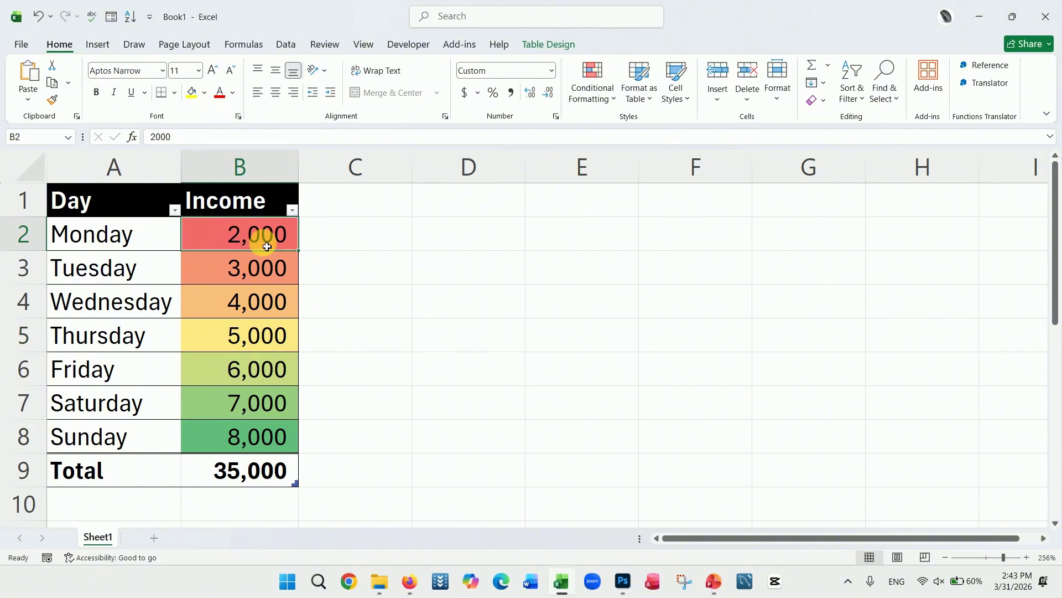
Set Monday's income in B2 to 7,000.
{"action": "type", "text": "7,00"}
{"action": "type", "text": "0"}
{"action": "key", "text": "Return"}
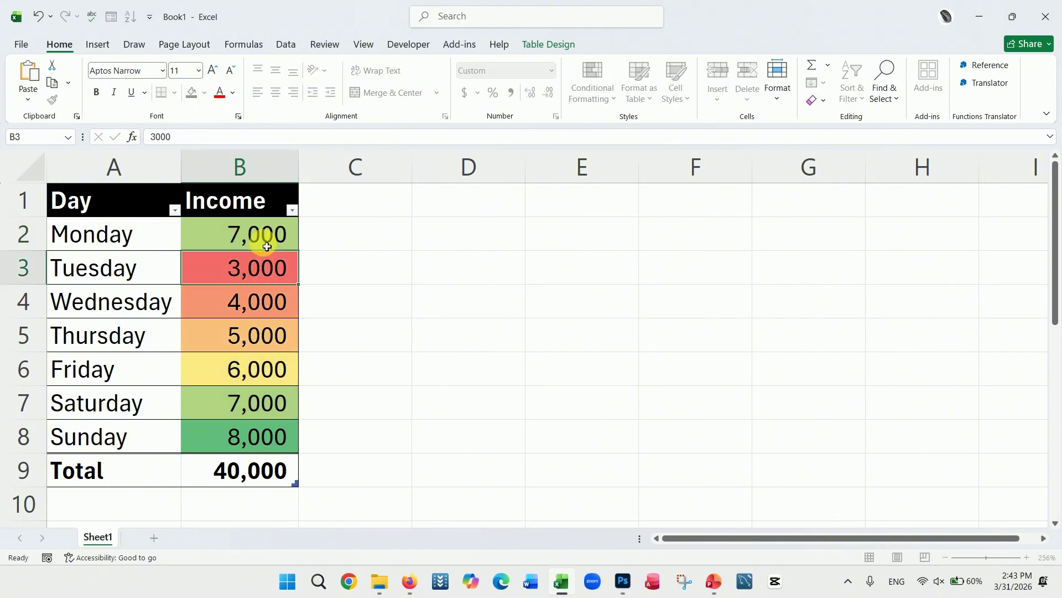
{"action": "left_click", "coordinate": [265, 237]}
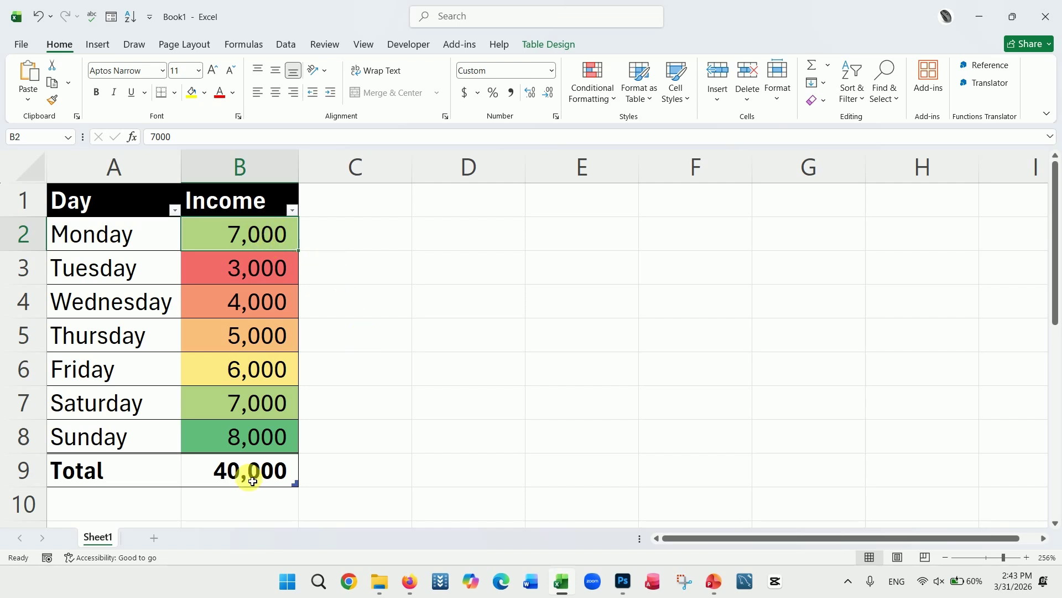
{"action": "left_click", "coordinate": [409, 425]}
Insert the recommended Clustered Column chart from the income table.
{"action": "left_click", "coordinate": [227, 304]}
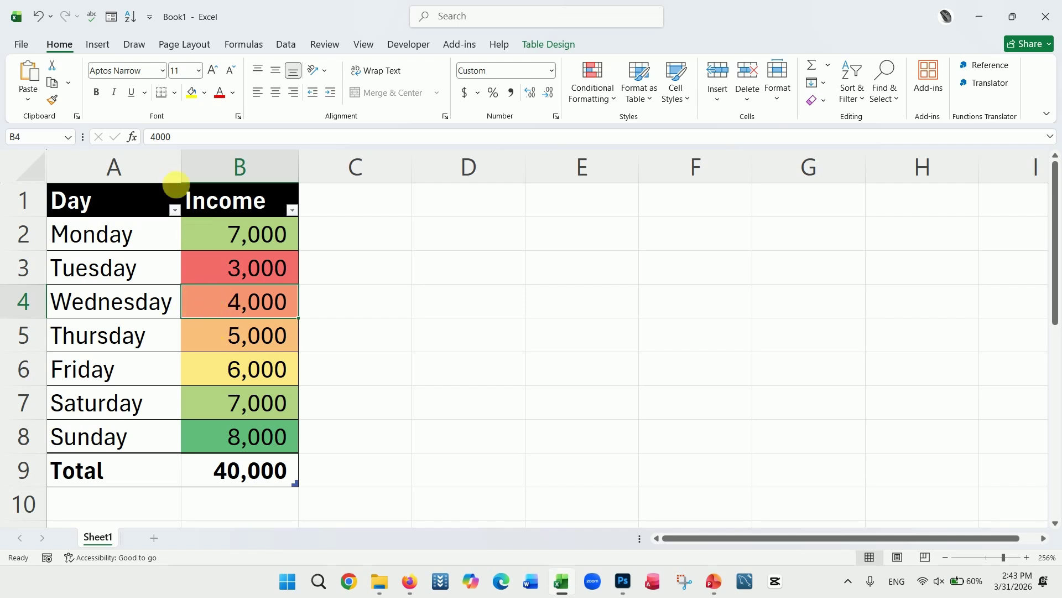
{"action": "left_click", "coordinate": [98, 48]}
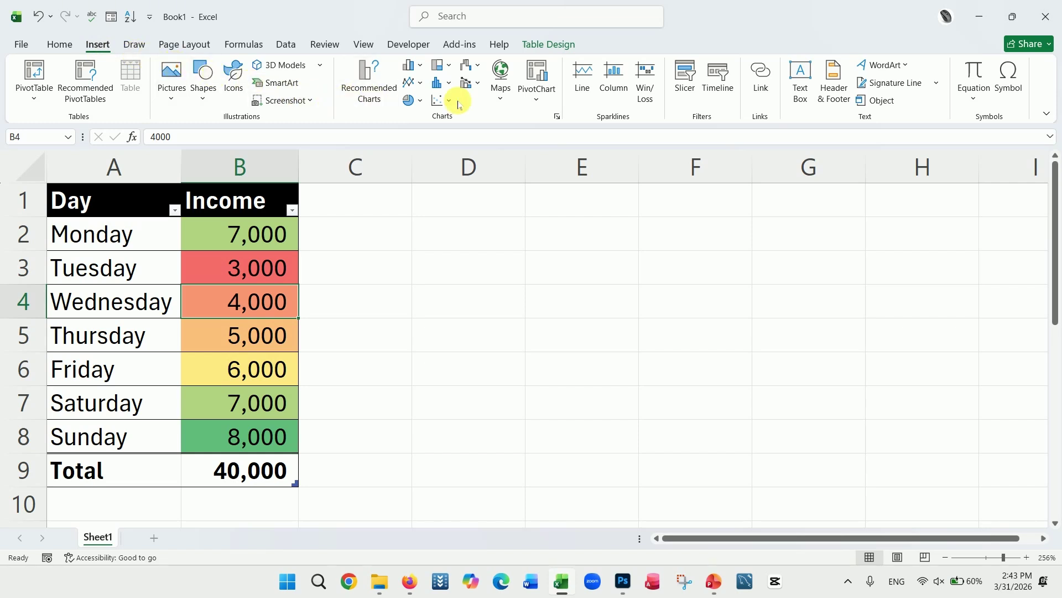
{"action": "left_click", "coordinate": [369, 90]}
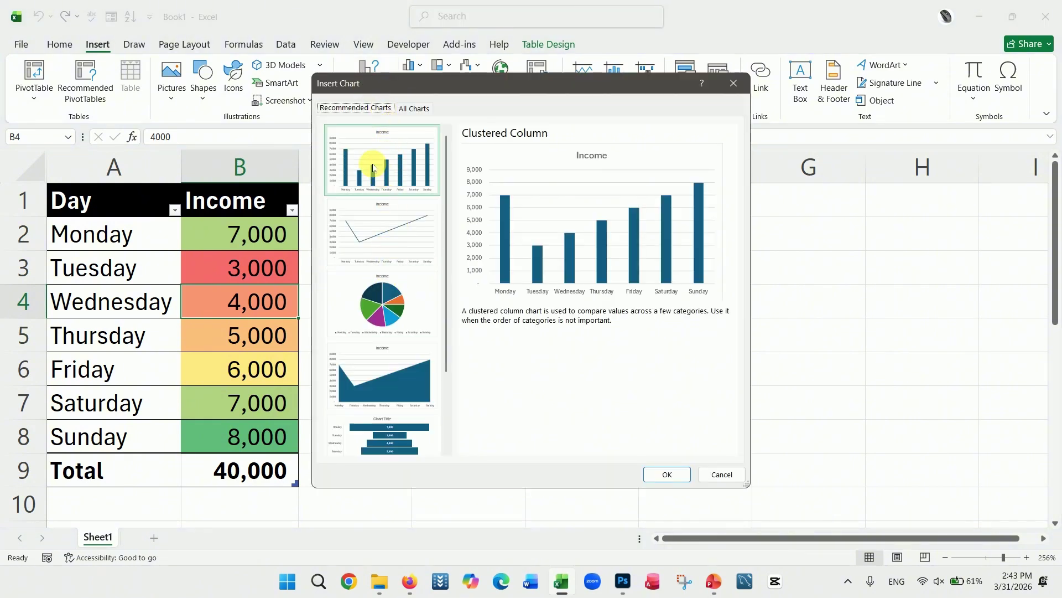
{"action": "left_click", "coordinate": [378, 159]}
{"action": "left_click", "coordinate": [655, 471]}
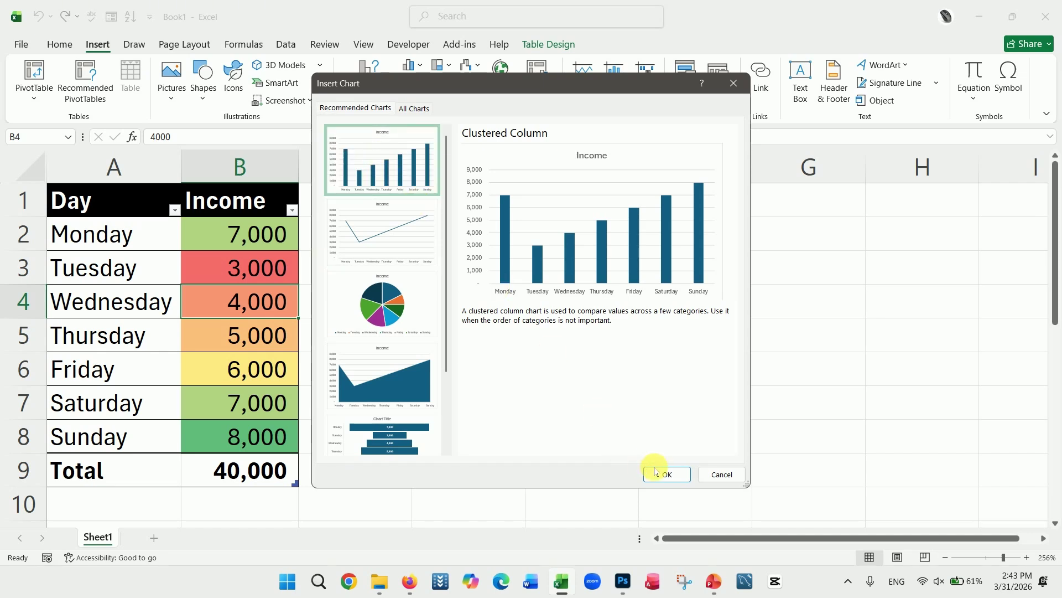
{"action": "left_click", "coordinate": [665, 474]}
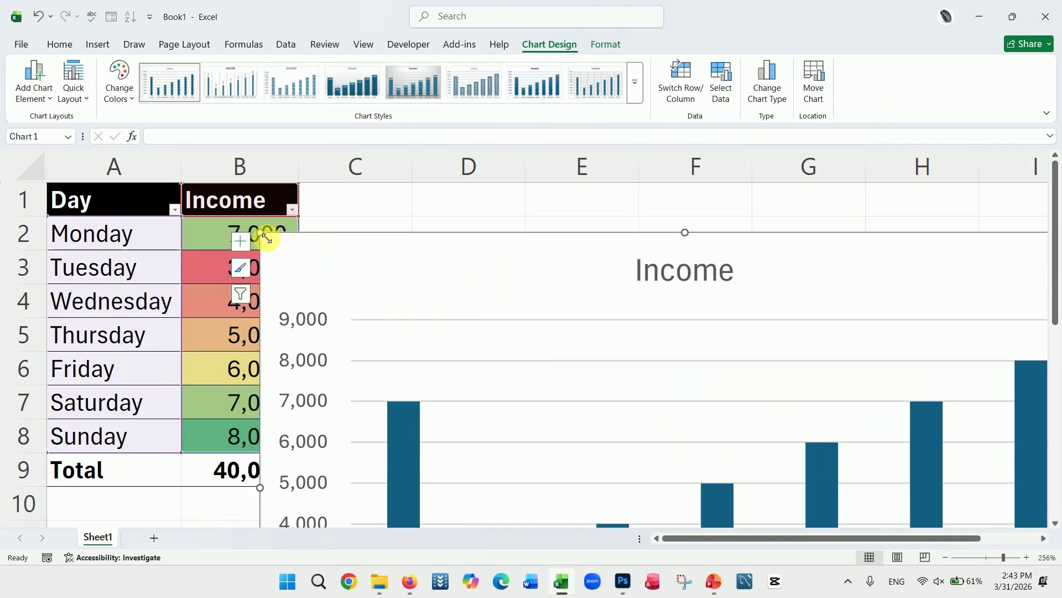
Resize the Income chart and place it beside the table, spanning about columns C to H and rows 1 to 9.
{"action": "left_click_drag", "start_coordinate": [263, 237], "coordinate": [683, 399]}
{"action": "mouse_move", "coordinate": [740, 422]}
{"action": "left_mouse_down"}
{"action": "mouse_move", "coordinate": [640, 336]}
{"action": "mouse_move", "coordinate": [456, 238]}
{"action": "mouse_move", "coordinate": [387, 216]}
{"action": "left_mouse_up"}
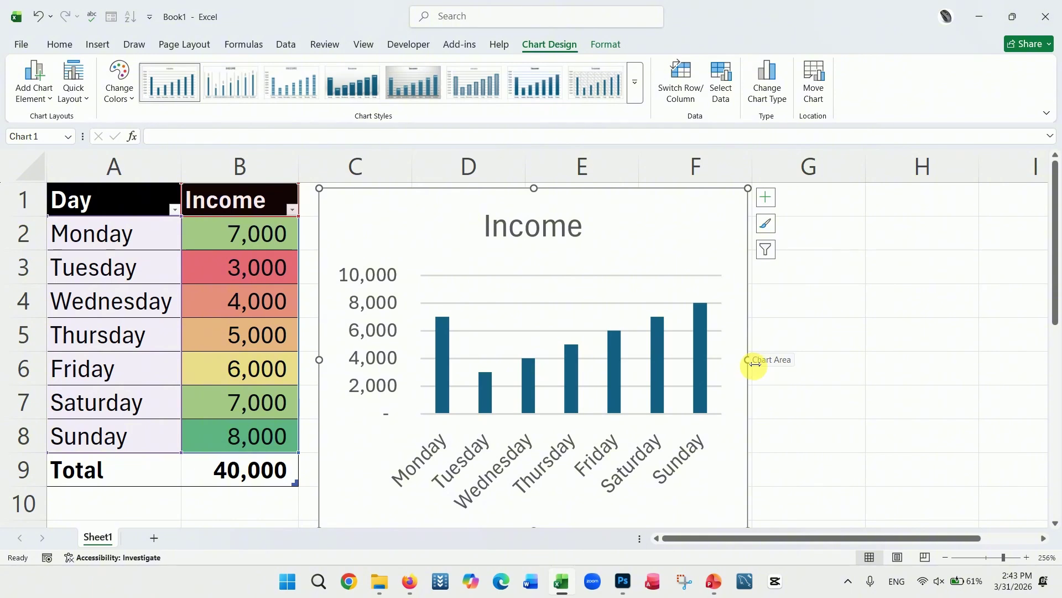
{"action": "left_click_drag", "start_coordinate": [756, 362], "coordinate": [919, 356]}
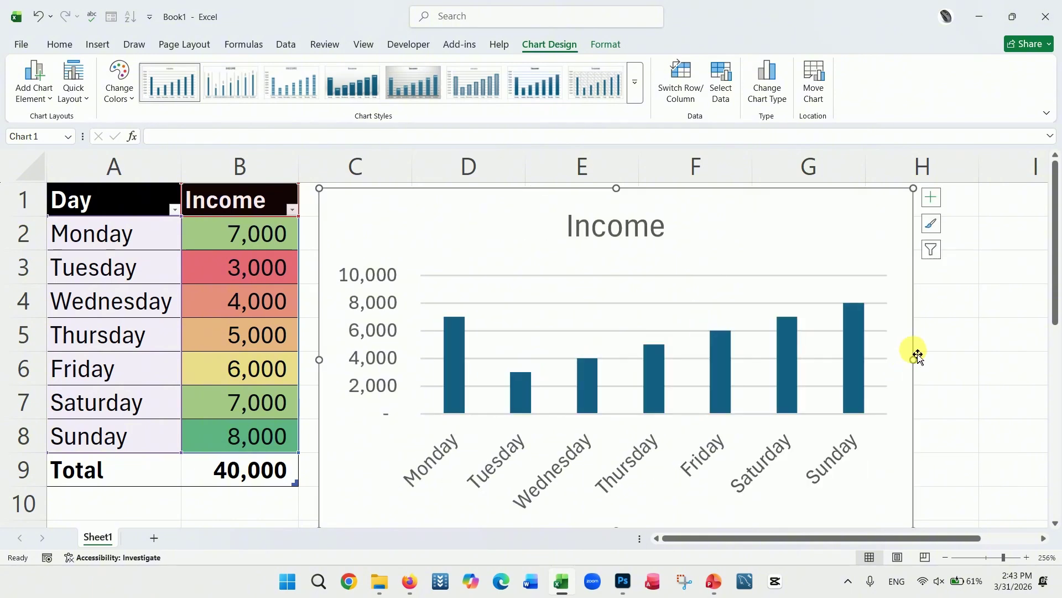
{"action": "left_click_drag", "start_coordinate": [861, 249], "coordinate": [876, 243]}
{"action": "left_click_drag", "start_coordinate": [927, 520], "coordinate": [922, 462]}
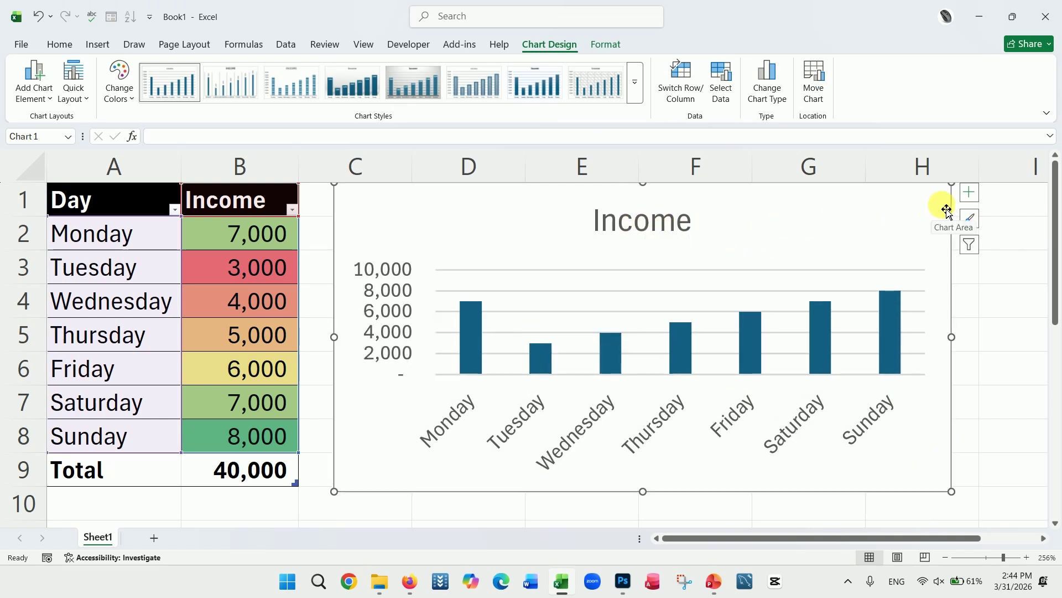
Try switching the chart's Axis Titles and Chart Title elements on and off, restoring their original settings.
{"action": "left_click", "coordinate": [970, 194]}
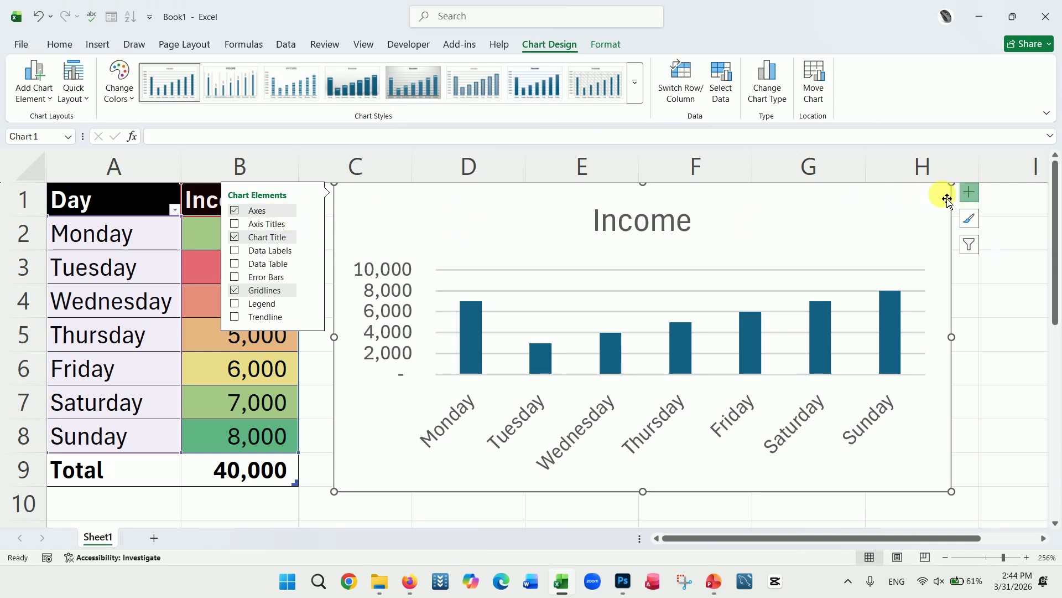
{"action": "left_click", "coordinate": [235, 224]}
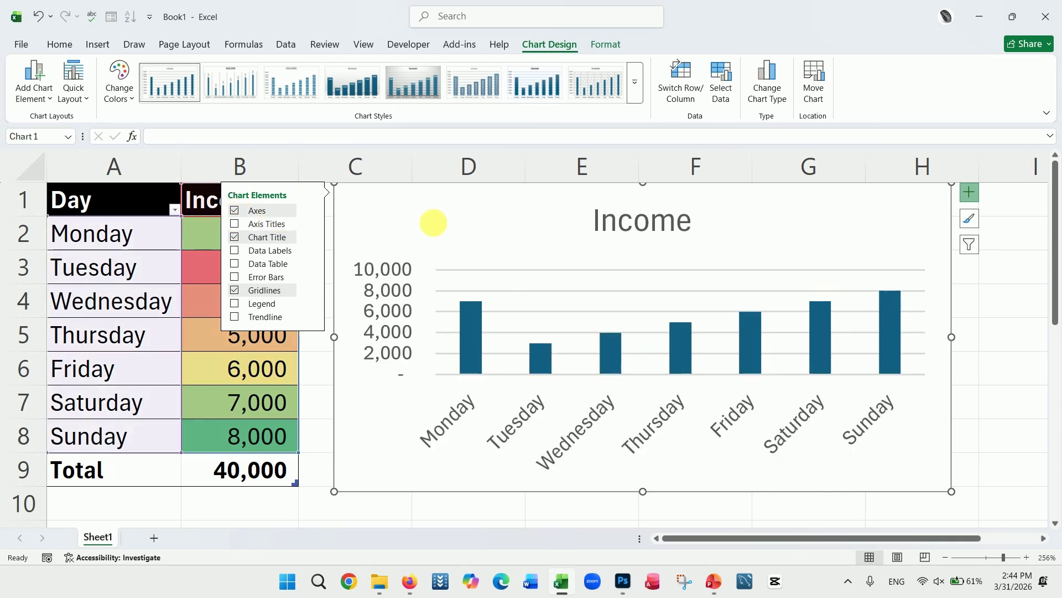
{"action": "left_click", "coordinate": [235, 237]}
{"action": "left_click", "coordinate": [237, 240]}
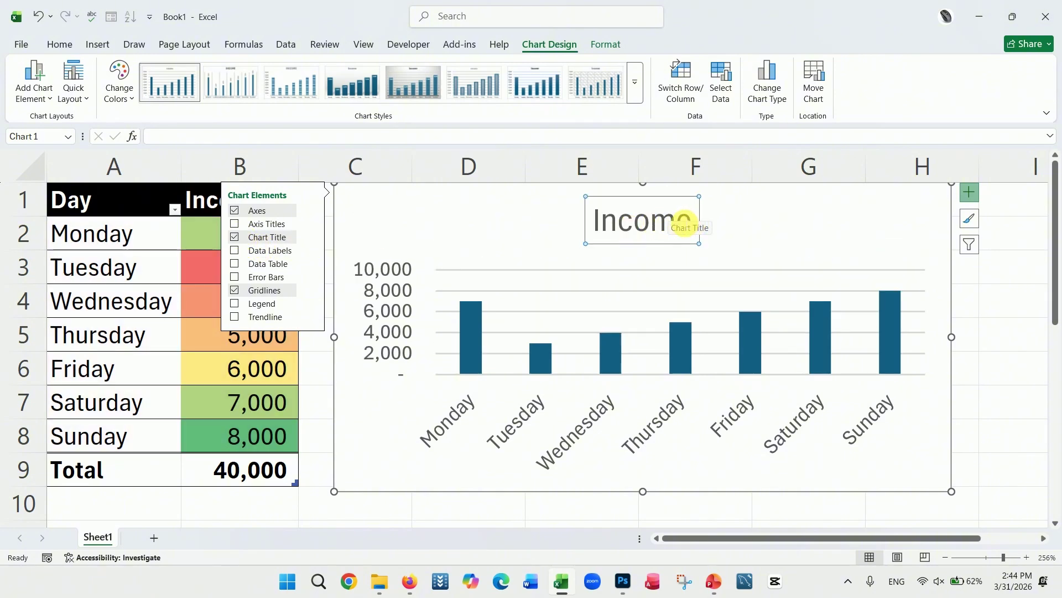
Try replacing the chart title with "dsgdfg" and undo the title edit.
{"action": "left_click_drag", "start_coordinate": [692, 221], "coordinate": [588, 221]}
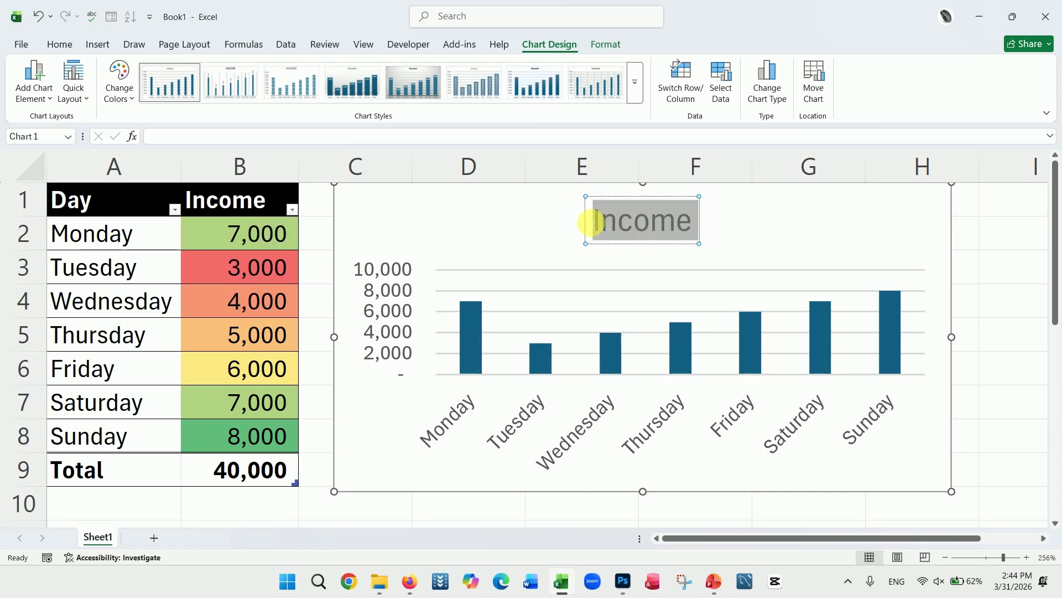
{"action": "type", "text": "dsgdfg"}
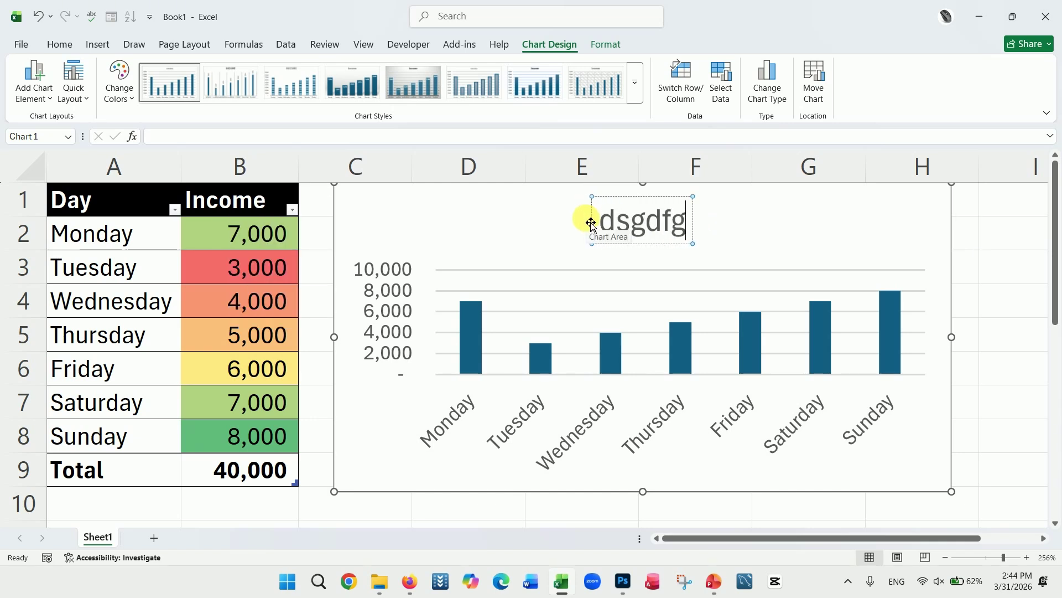
{"action": "key", "text": "ctrl+z"}
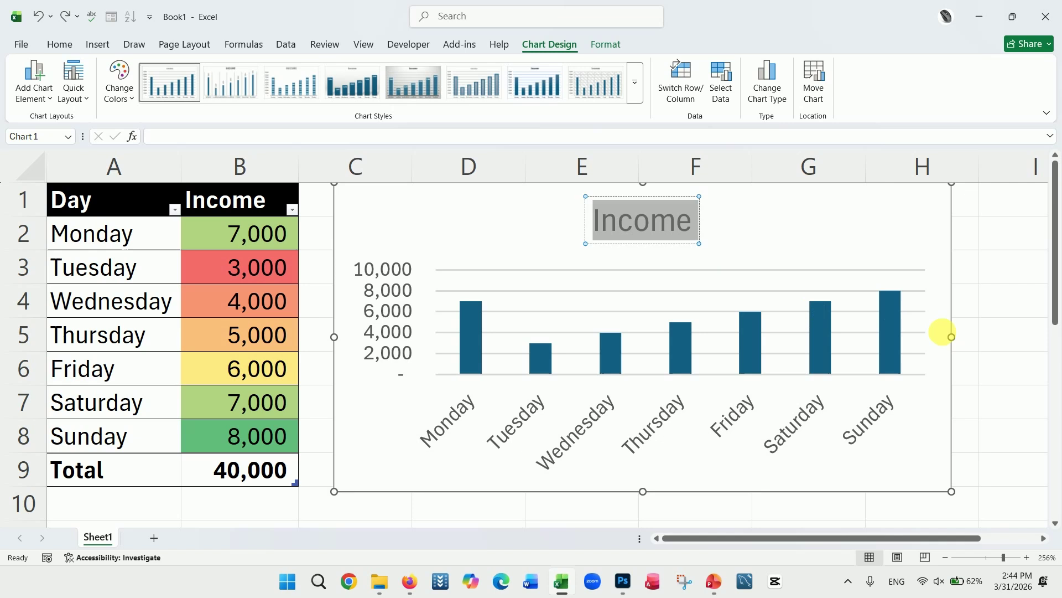
{"action": "left_click", "coordinate": [1015, 363]}
Change the Income chart to the Line type and reposition it beside the table.
{"action": "left_click_drag", "start_coordinate": [427, 214], "coordinate": [415, 232]}
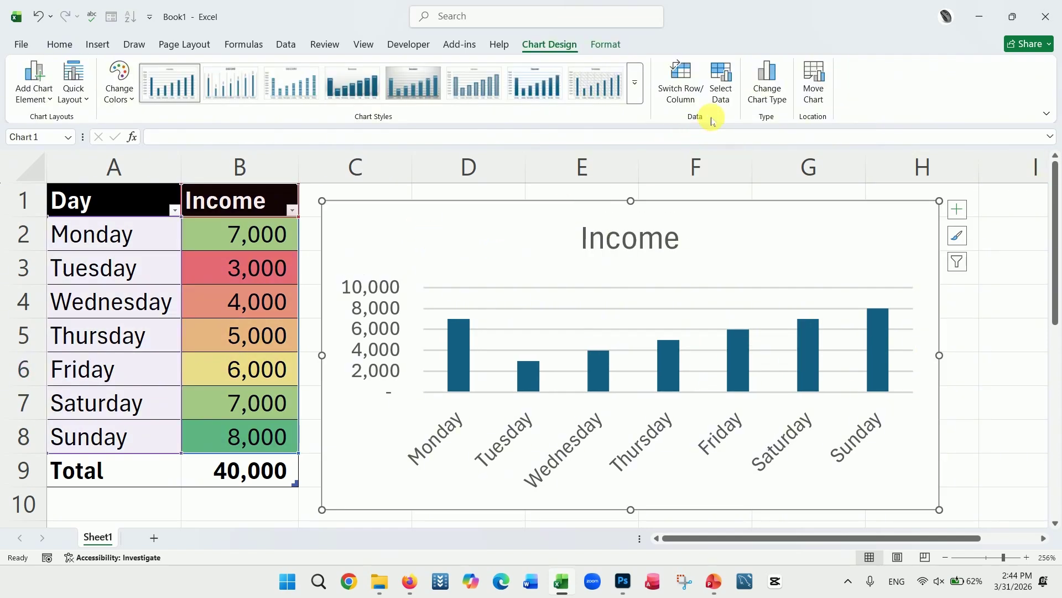
{"action": "left_click", "coordinate": [770, 91]}
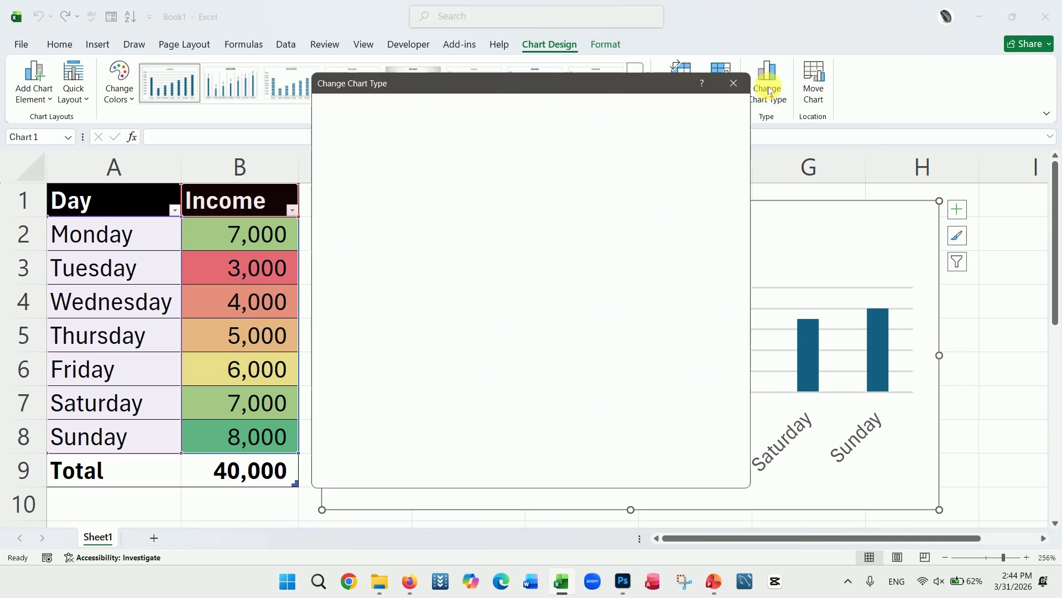
{"action": "left_click", "coordinate": [385, 178]}
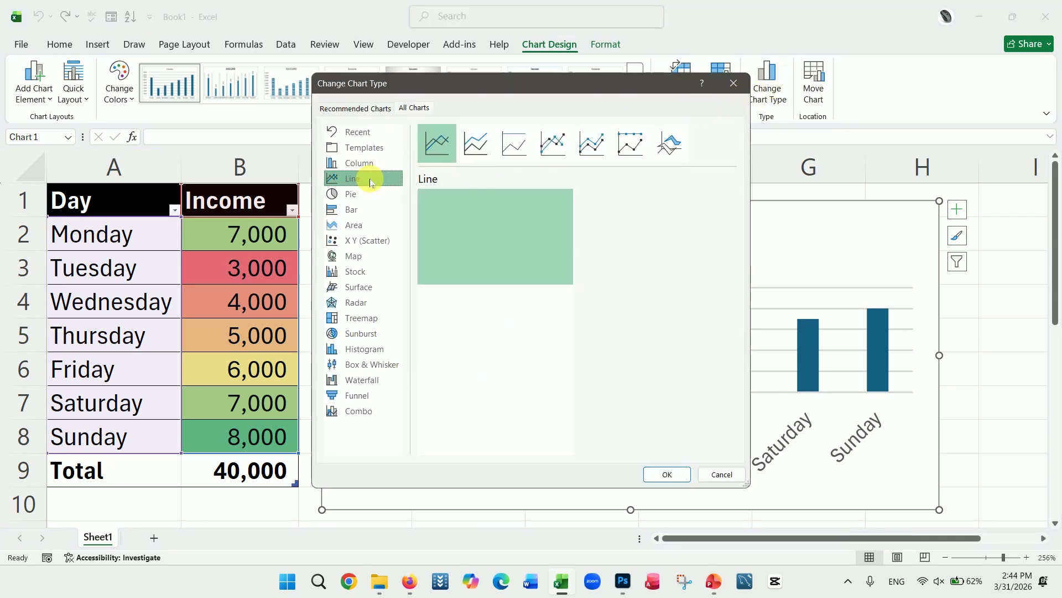
{"action": "mouse_move", "coordinate": [498, 226]}
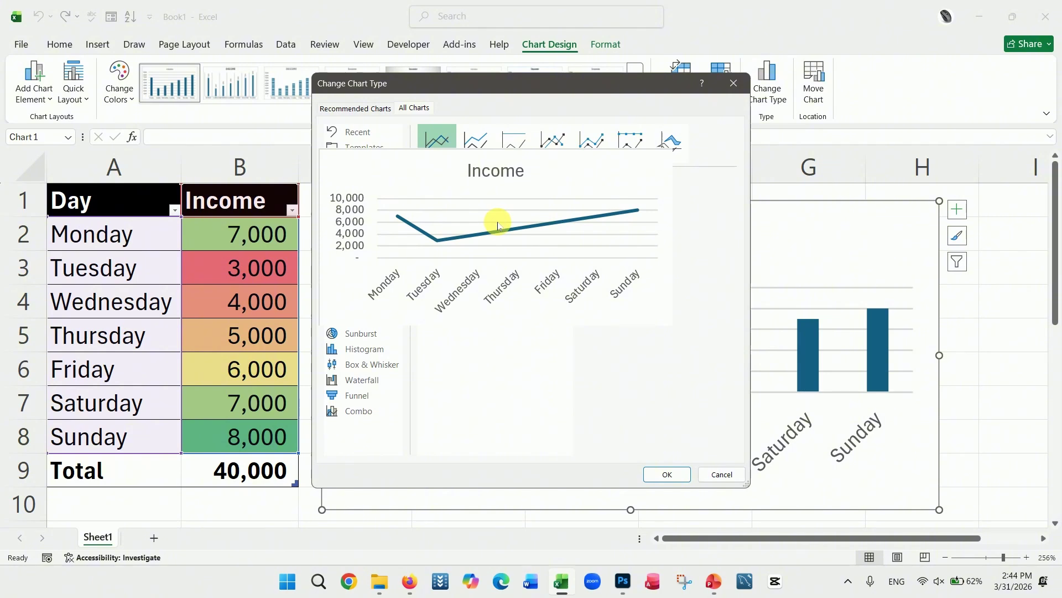
{"action": "left_click", "coordinate": [680, 476]}
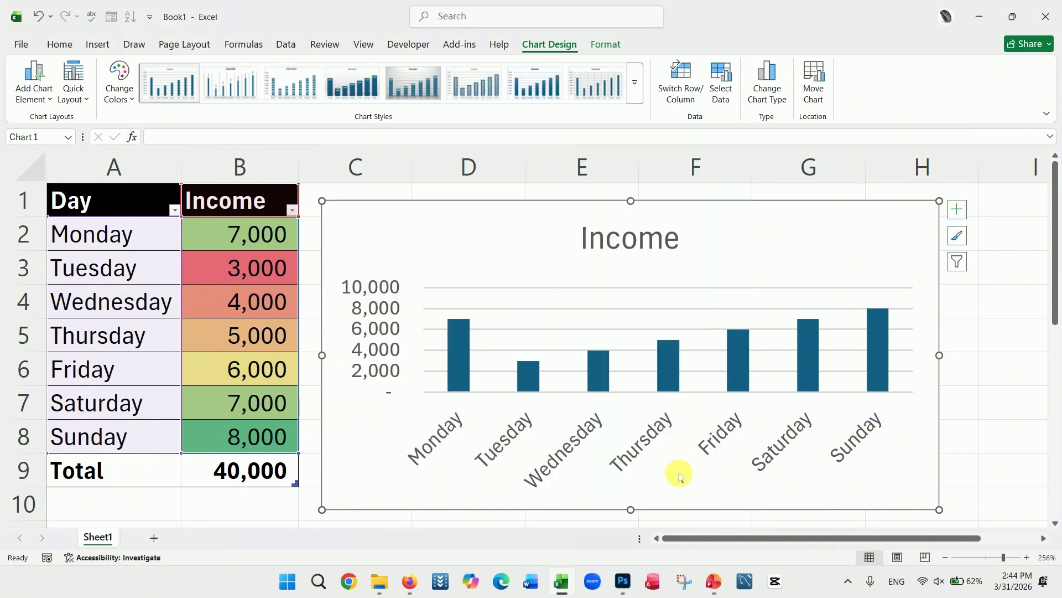
{"action": "left_click_drag", "start_coordinate": [723, 233], "coordinate": [766, 221]}
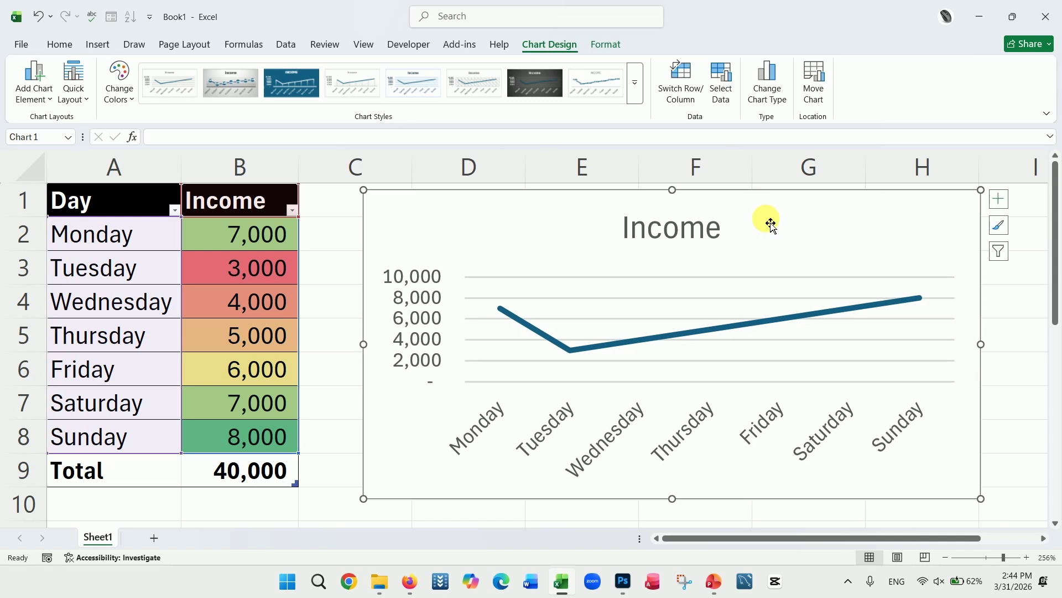
Set Tuesday's income in B3 to 10,000.
{"action": "left_click", "coordinate": [338, 416]}
{"action": "left_click", "coordinate": [278, 272]}
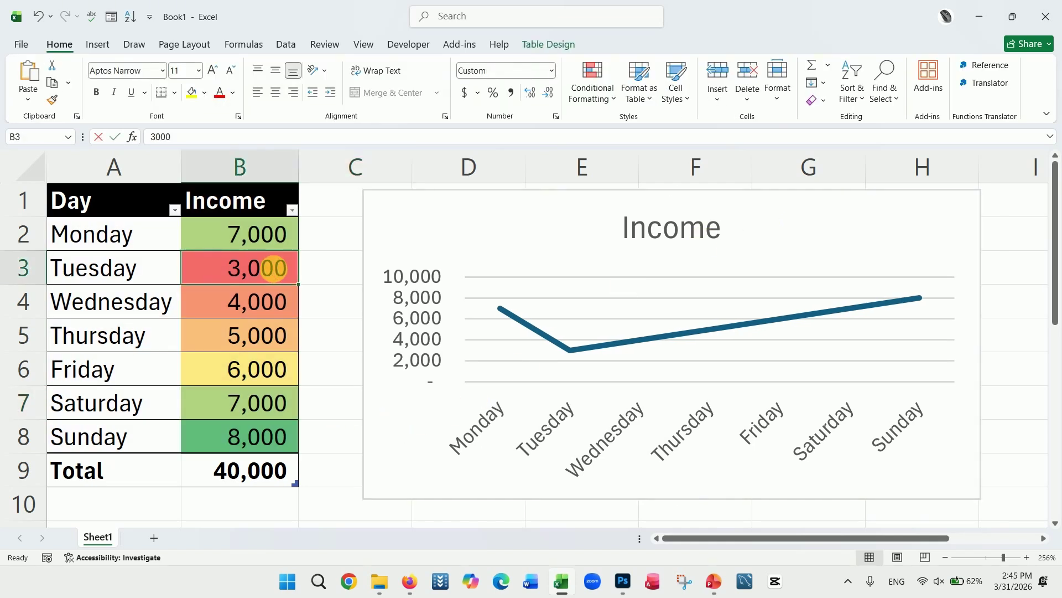
{"action": "type", "text": "50"}
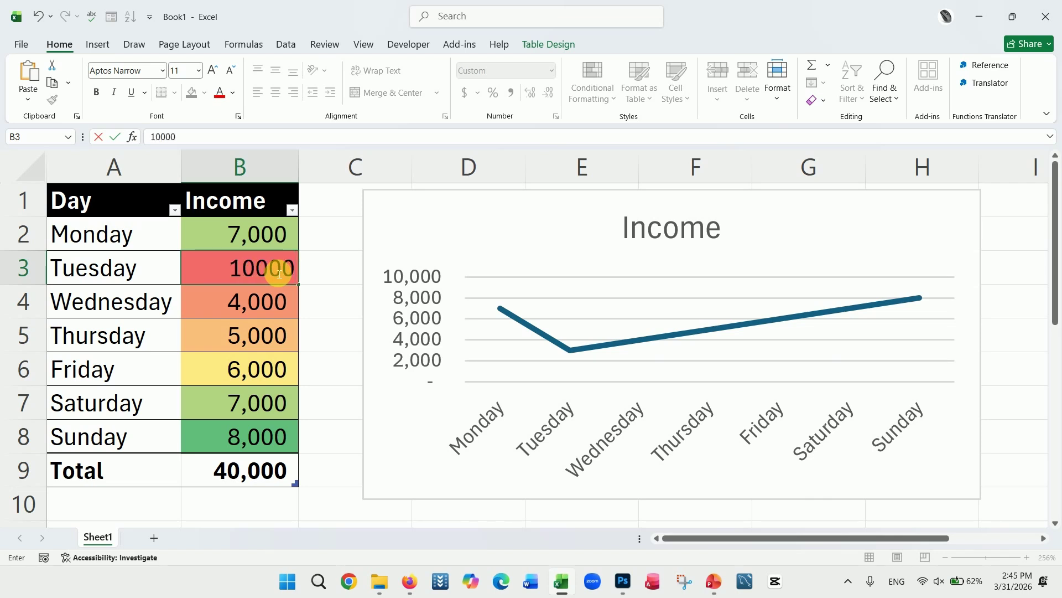
{"action": "key", "text": "Return"}
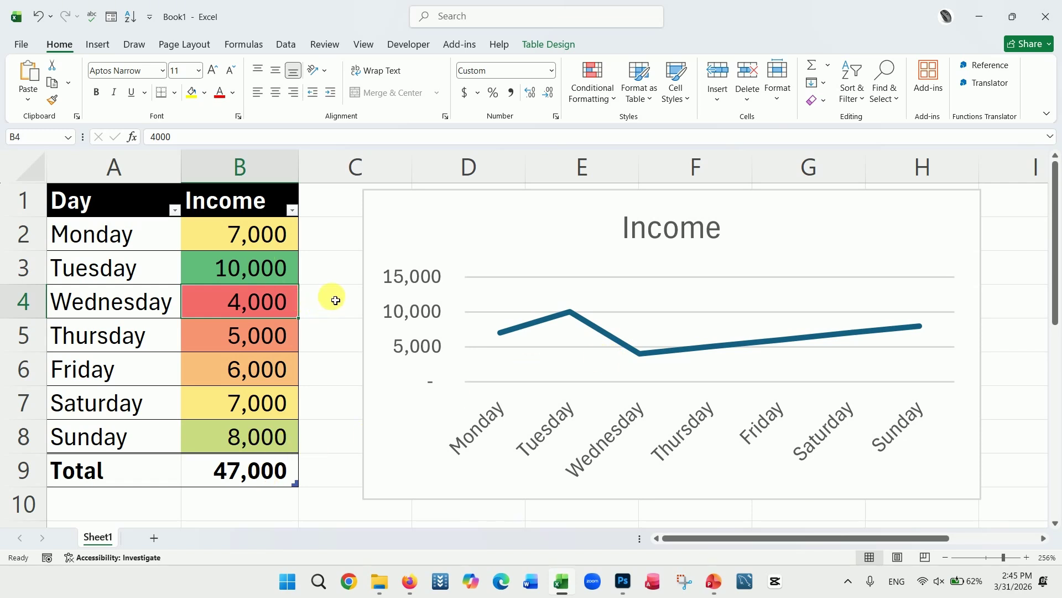
{"action": "left_click", "coordinate": [365, 508]}
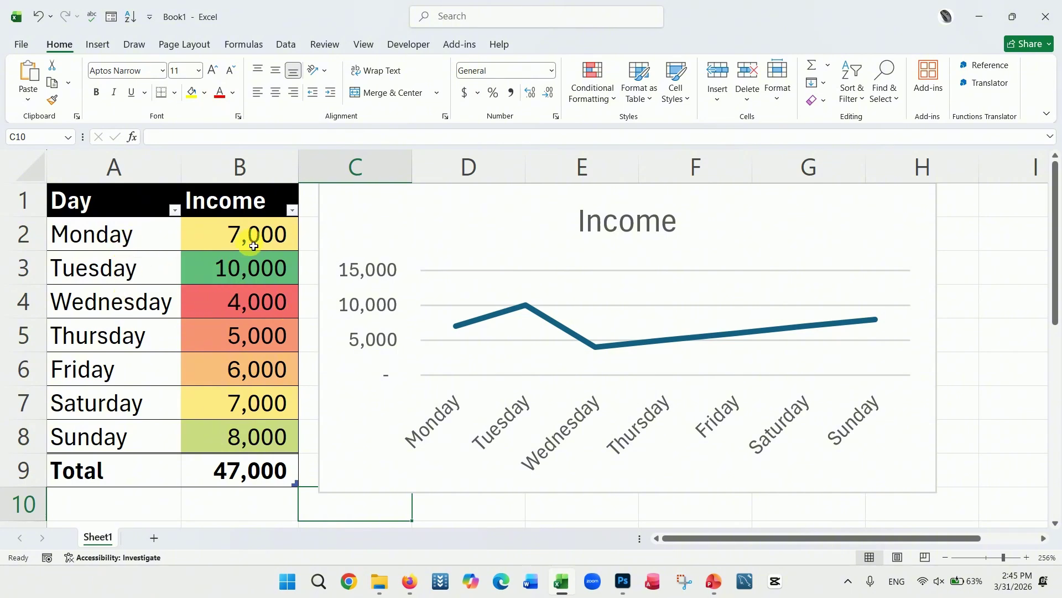
Enter the formula =B2+B3+B4 in B14 to add the Monday to Wednesday incomes.
{"action": "scroll", "coordinate": [285, 359], "scroll_direction": "down", "scroll_amount": 2}
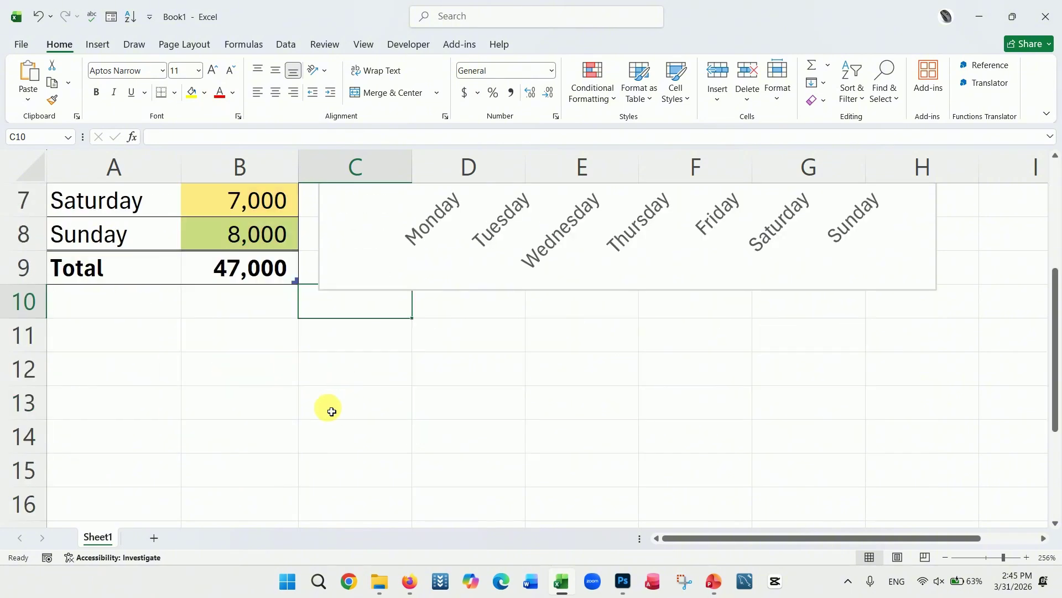
{"action": "scroll", "coordinate": [332, 412], "scroll_direction": "up", "scroll_amount": 2}
{"action": "left_click_drag", "start_coordinate": [992, 557], "coordinate": [993, 557]}
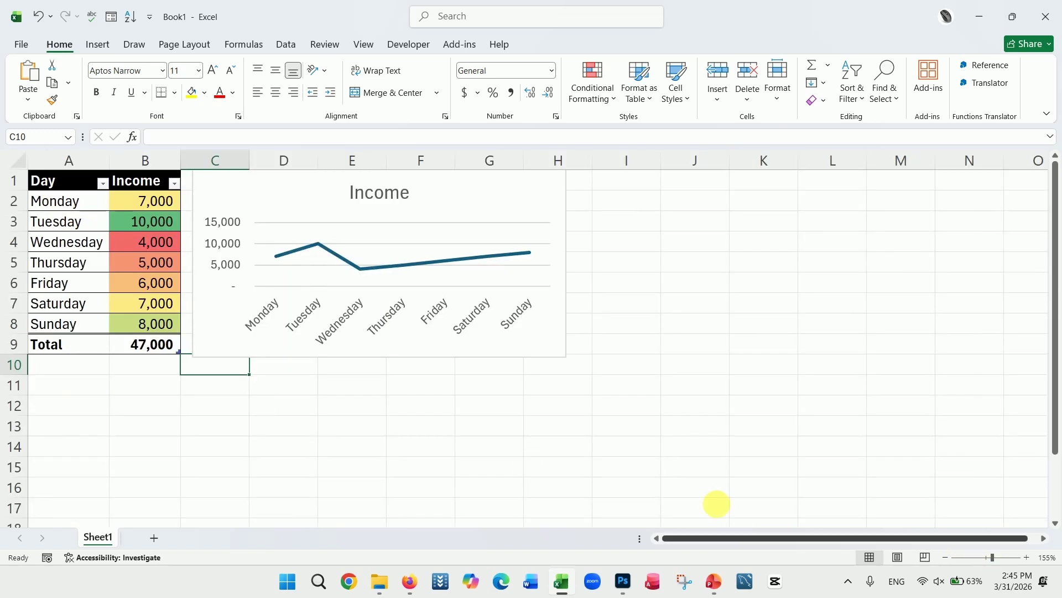
{"action": "left_click", "coordinate": [155, 448]}
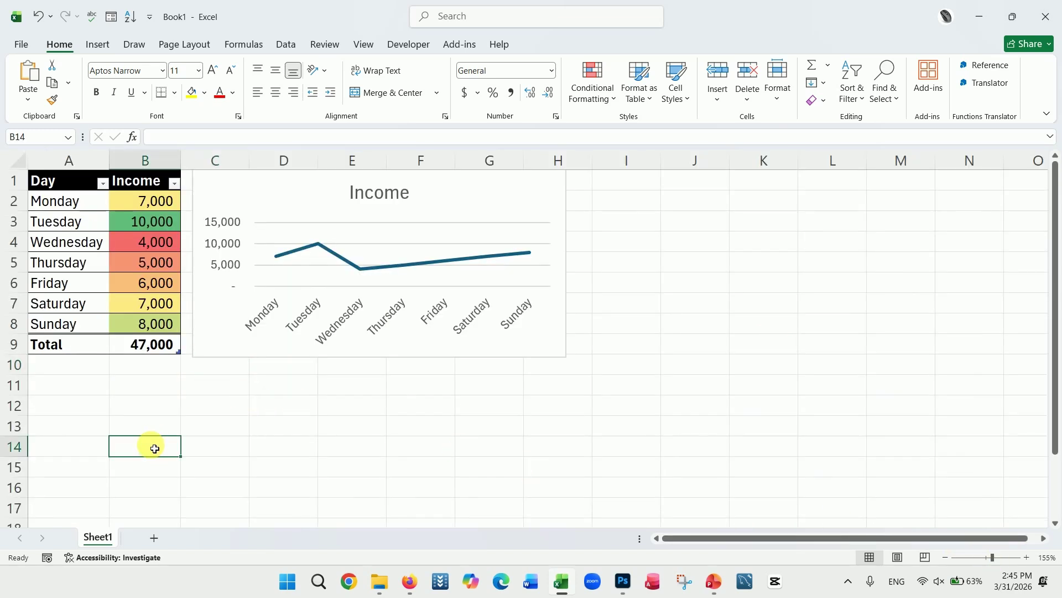
{"action": "type", "text": "="}
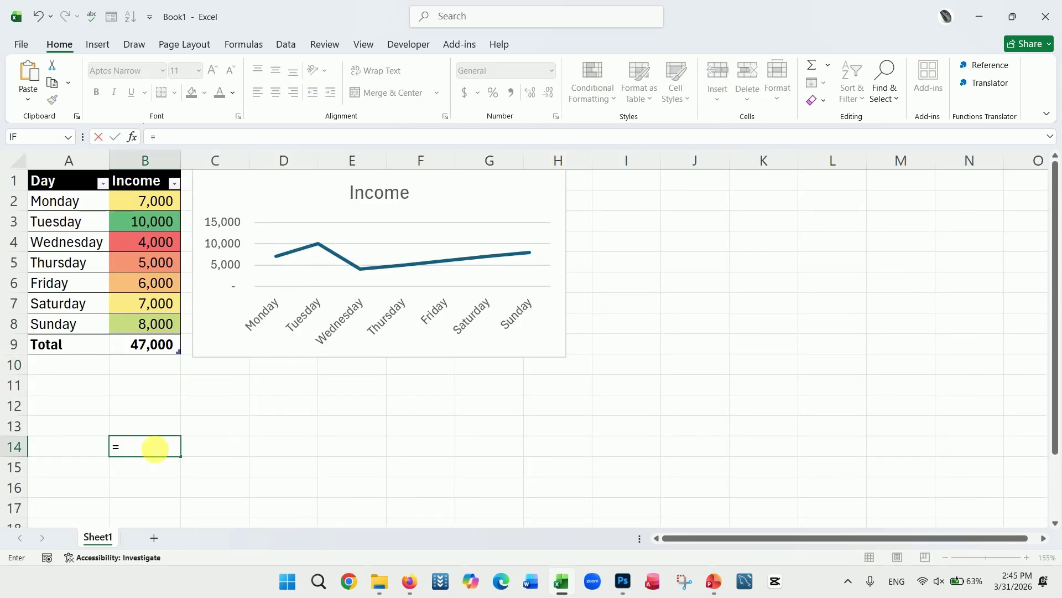
{"action": "left_click", "coordinate": [153, 205]}
{"action": "type", "text": "+B3"}
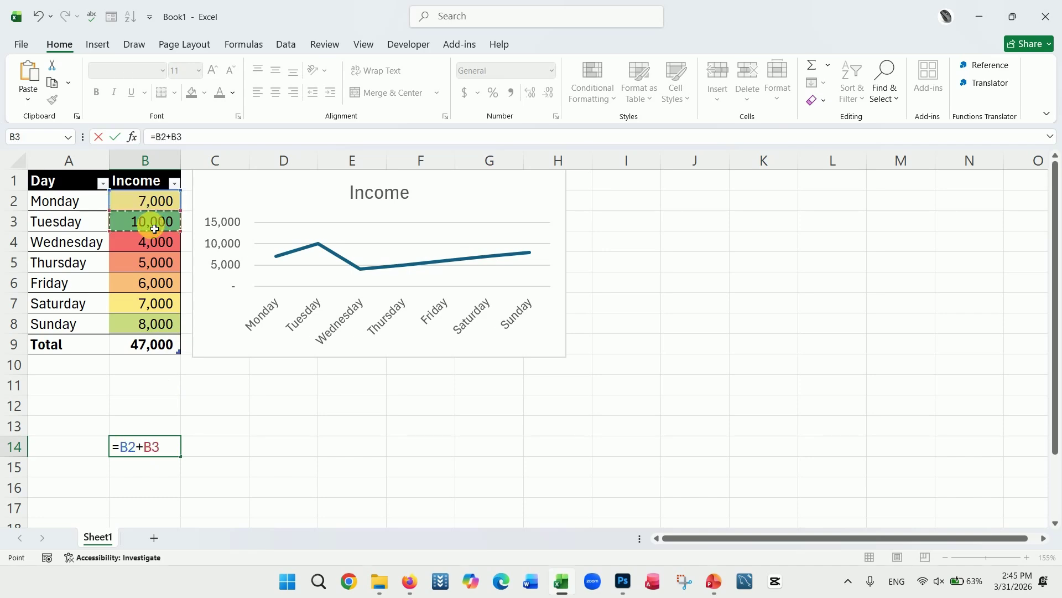
{"action": "type", "text": "+"}
{"action": "left_click", "coordinate": [155, 243]}
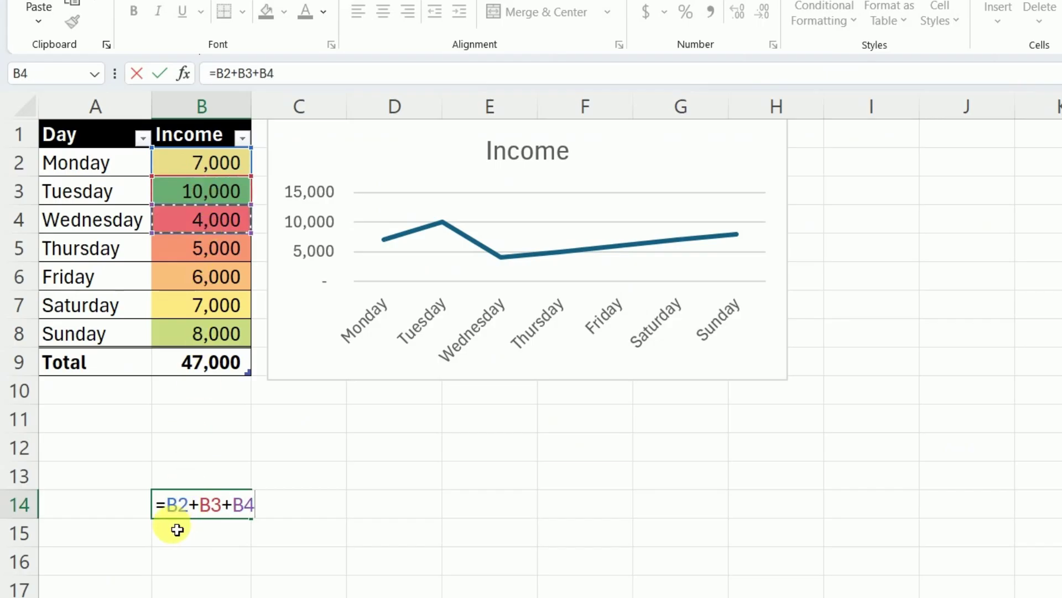
{"action": "key", "text": "Return"}
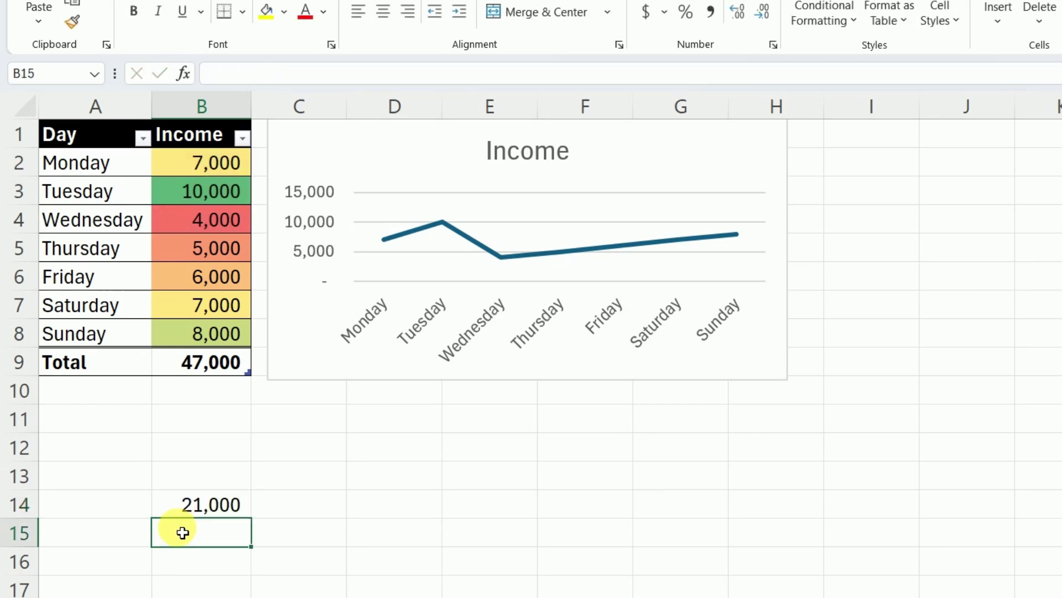
Replace the formula in B14 with =SUM(B2:B4) to total the Monday to Wednesday incomes.
{"action": "left_click", "coordinate": [204, 510]}
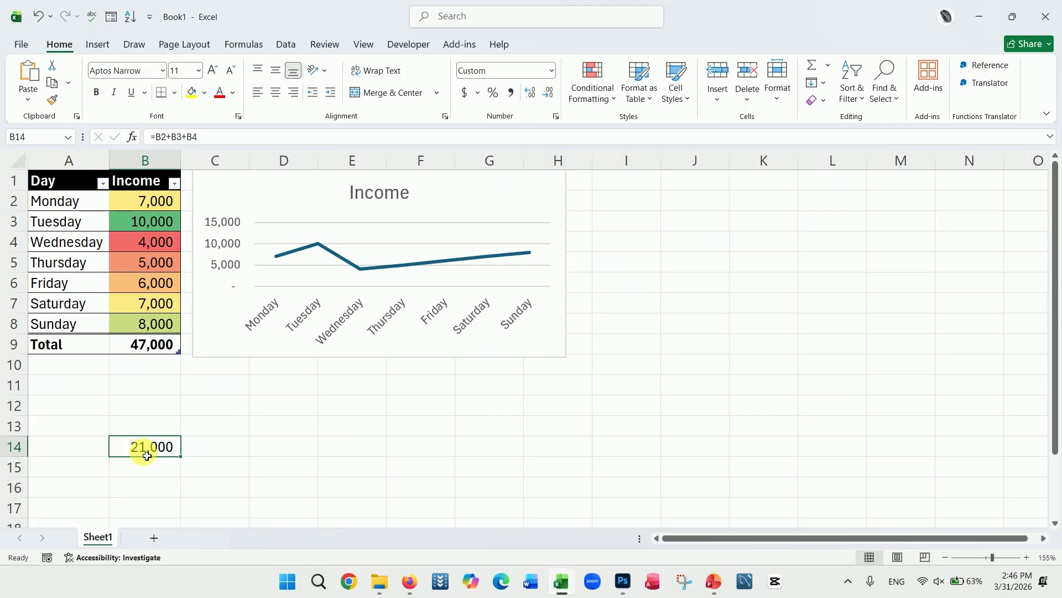
{"action": "type", "text": "=sum"}
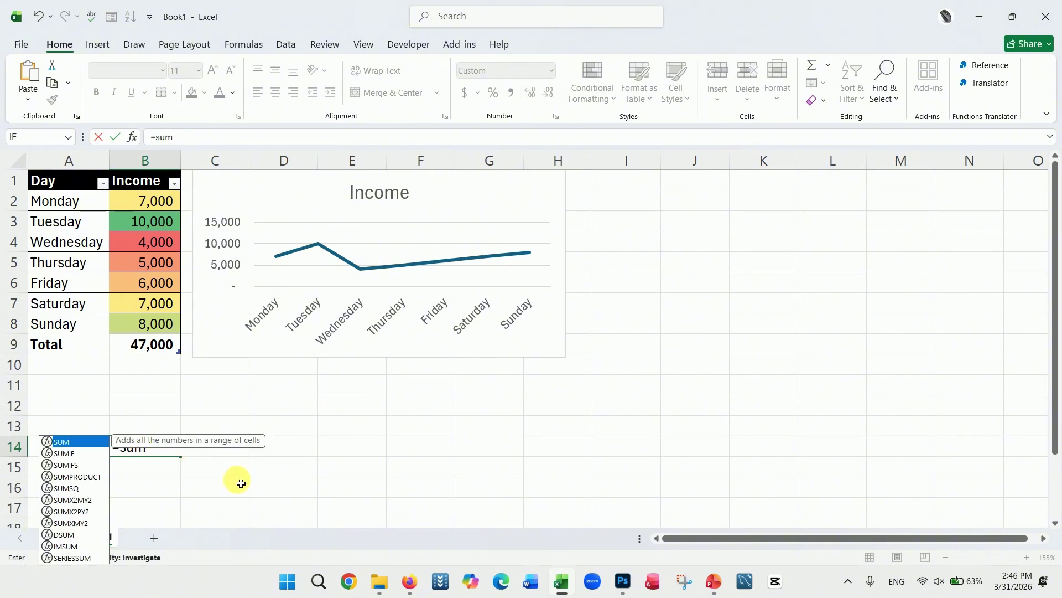
{"action": "type", "text": "("}
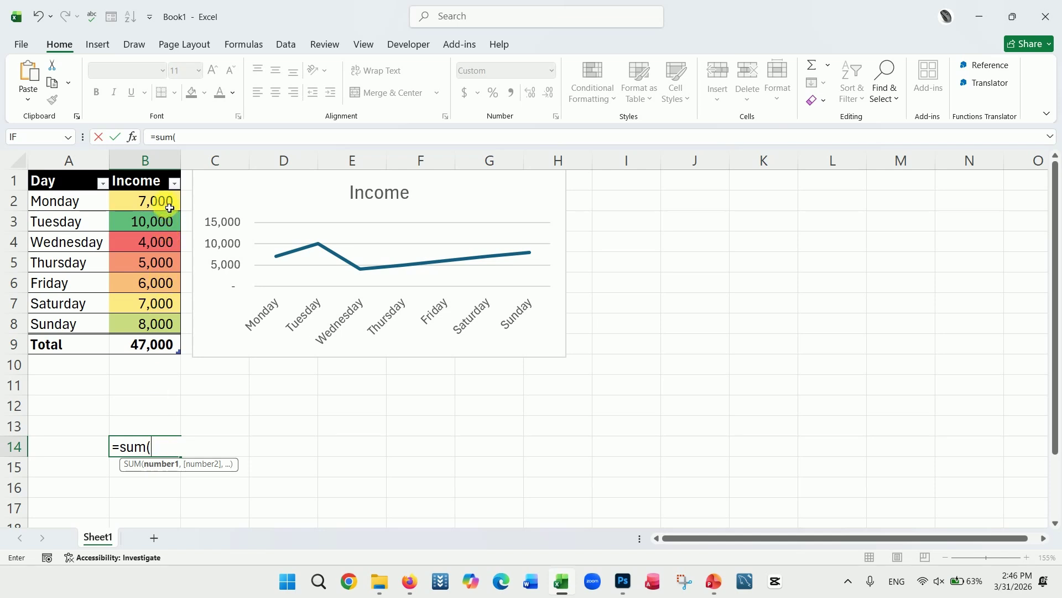
{"action": "left_click_drag", "start_coordinate": [169, 208], "coordinate": [169, 238]}
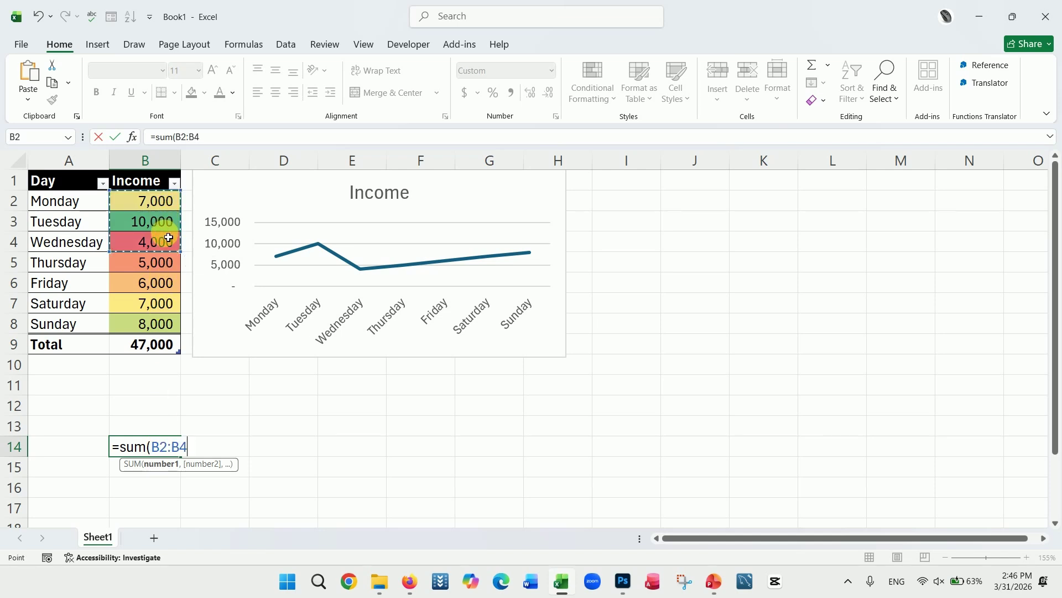
{"action": "key", "text": "Return"}
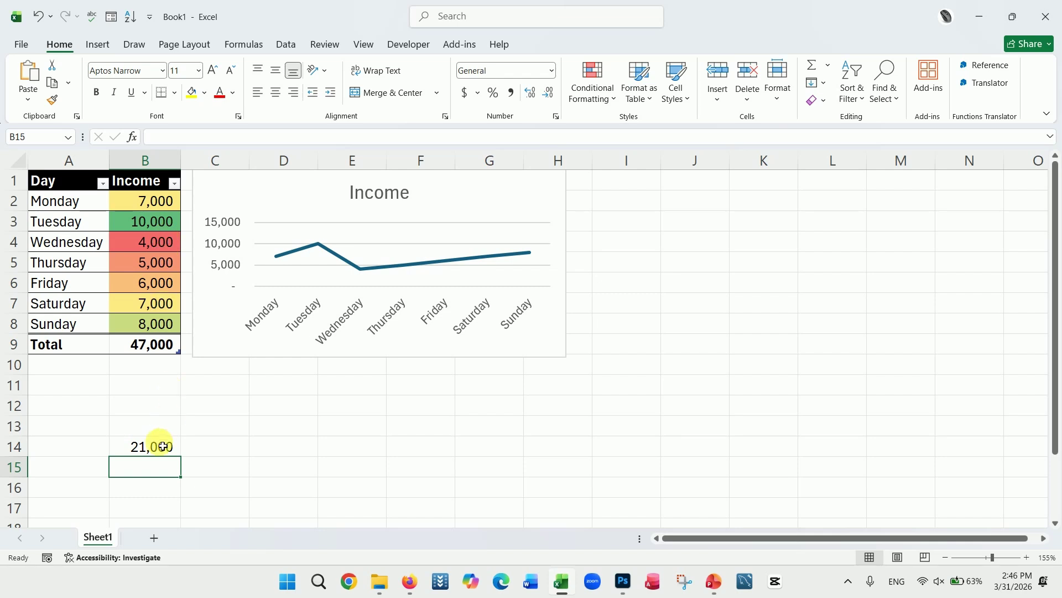
Clear B14 and enter the division formula =100/10 in it.
{"action": "left_click", "coordinate": [162, 446]}
{"action": "key", "text": "Delete"}
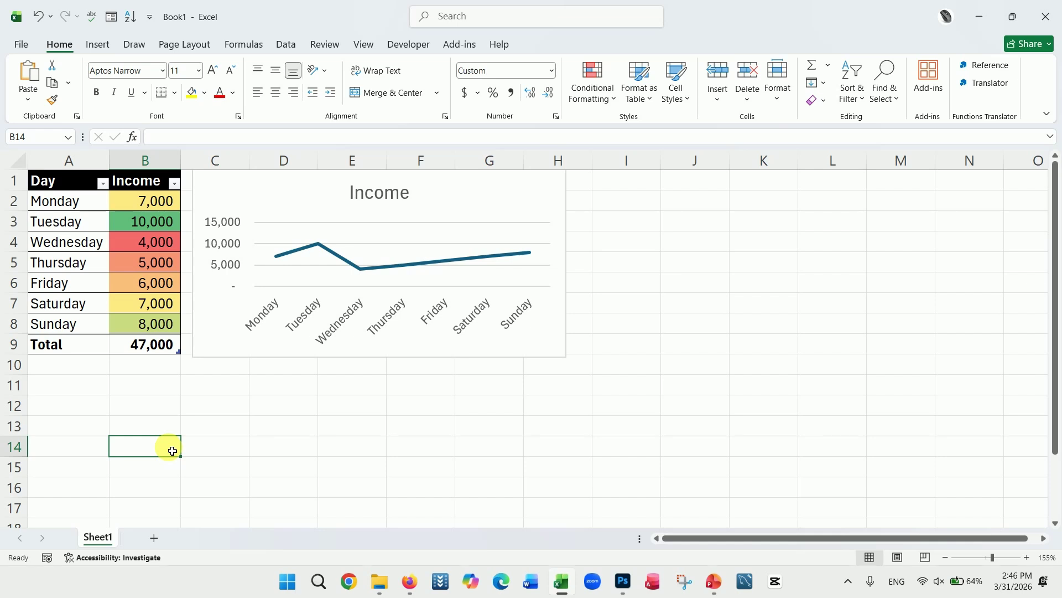
{"action": "type", "text": "=100"}
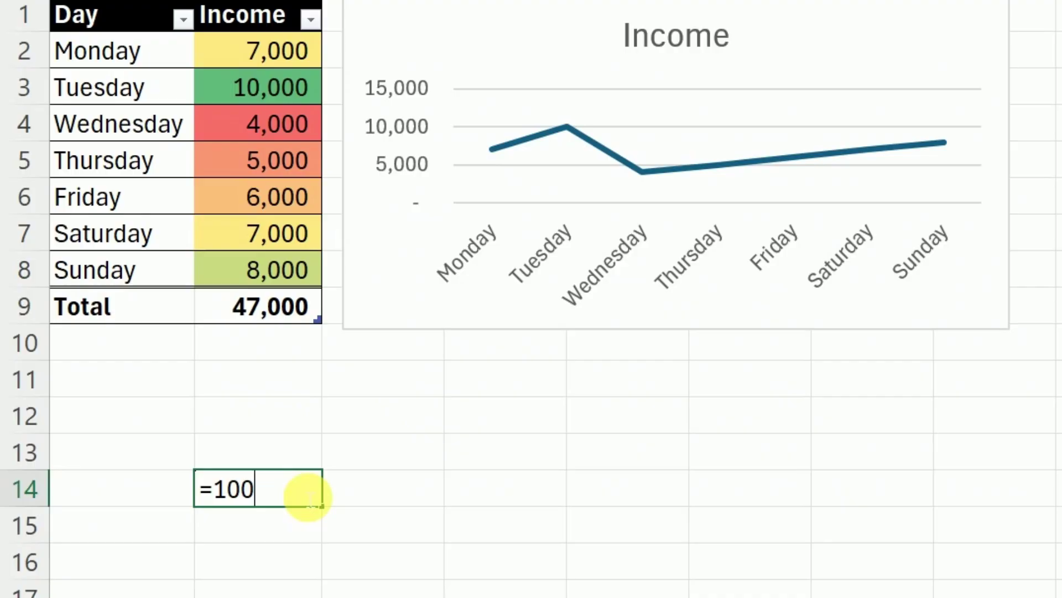
{"action": "type", "text": "/10"}
{"action": "key", "text": "Return"}
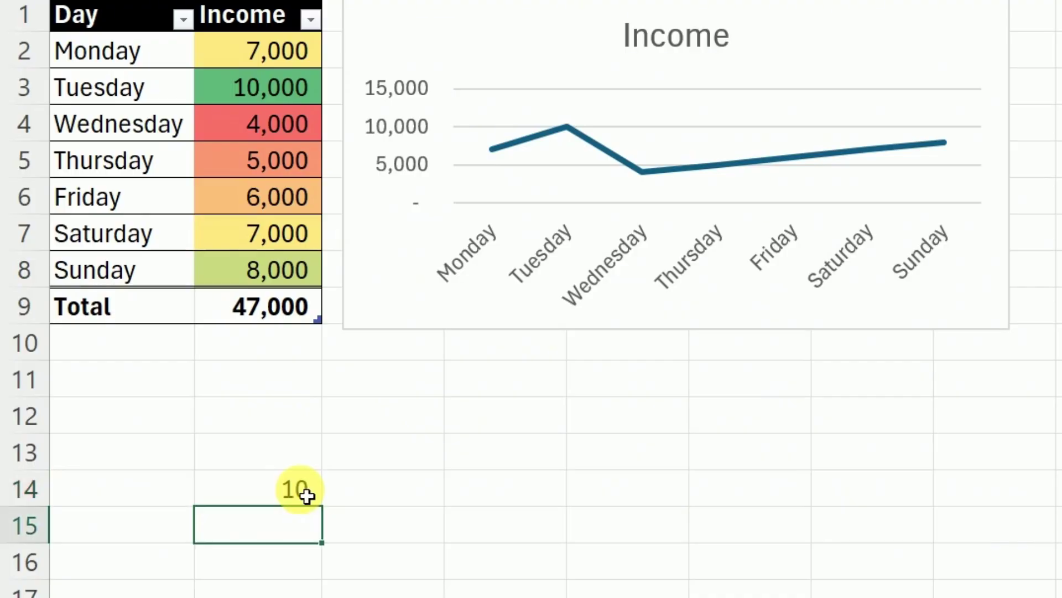
Replace the contents of B14 with the multiplication formula =3*2.
{"action": "left_click", "coordinate": [170, 454]}
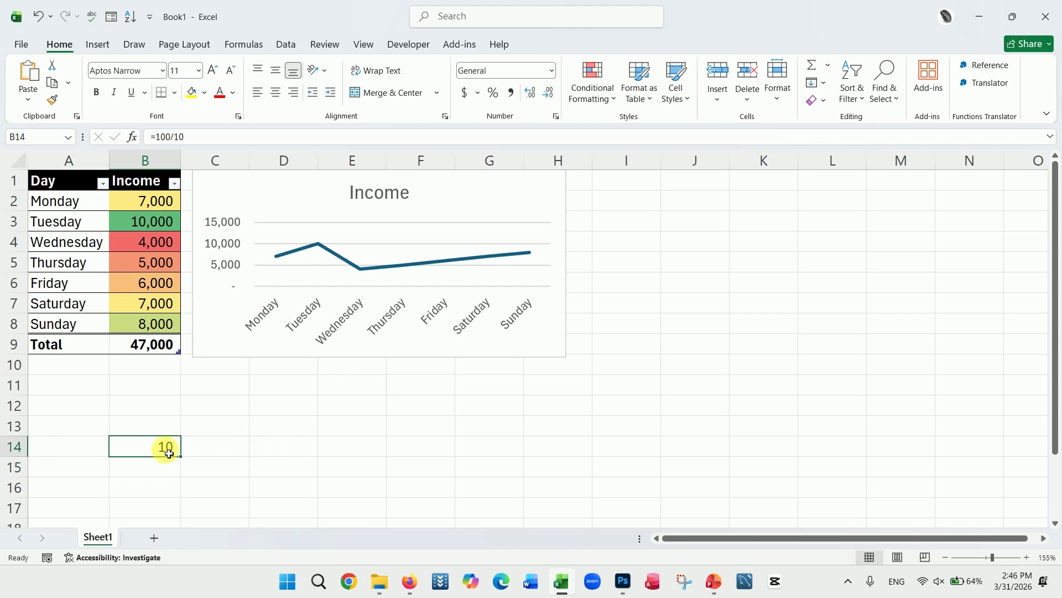
{"action": "type", "text": "="}
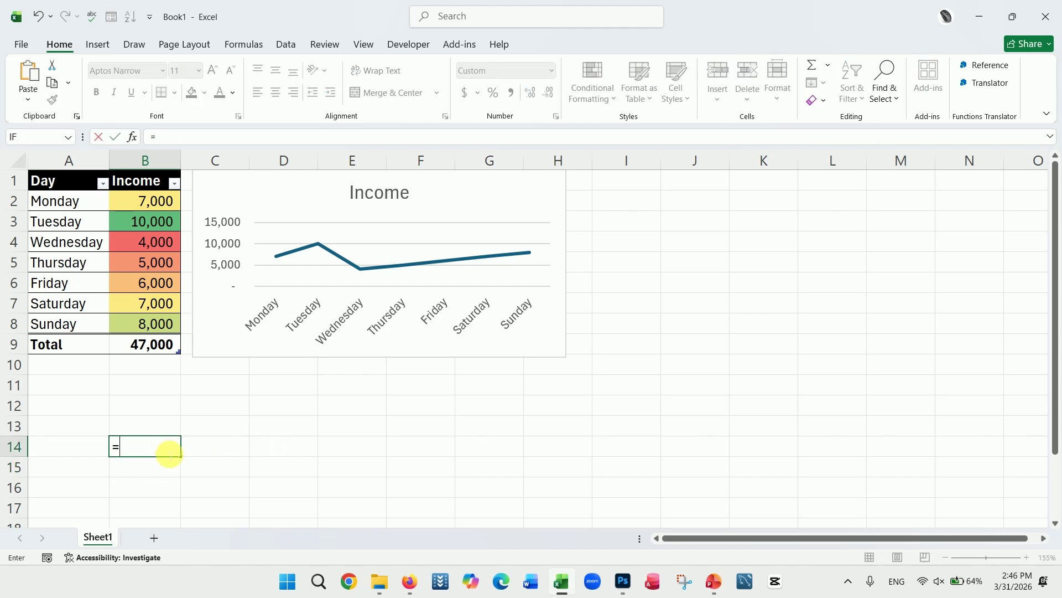
{"action": "type", "text": "3*2"}
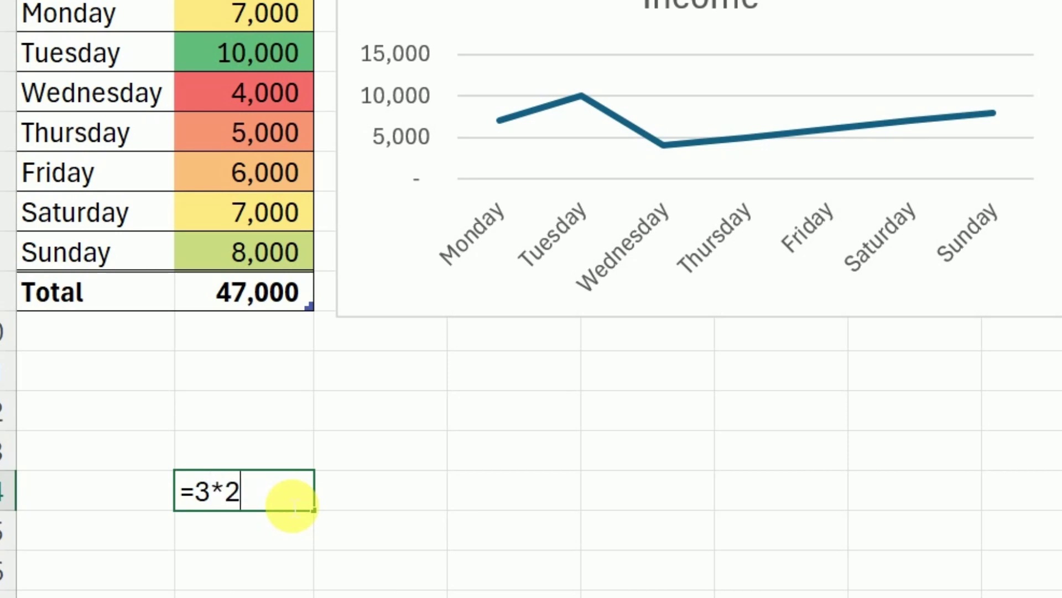
{"action": "key", "text": "Return"}
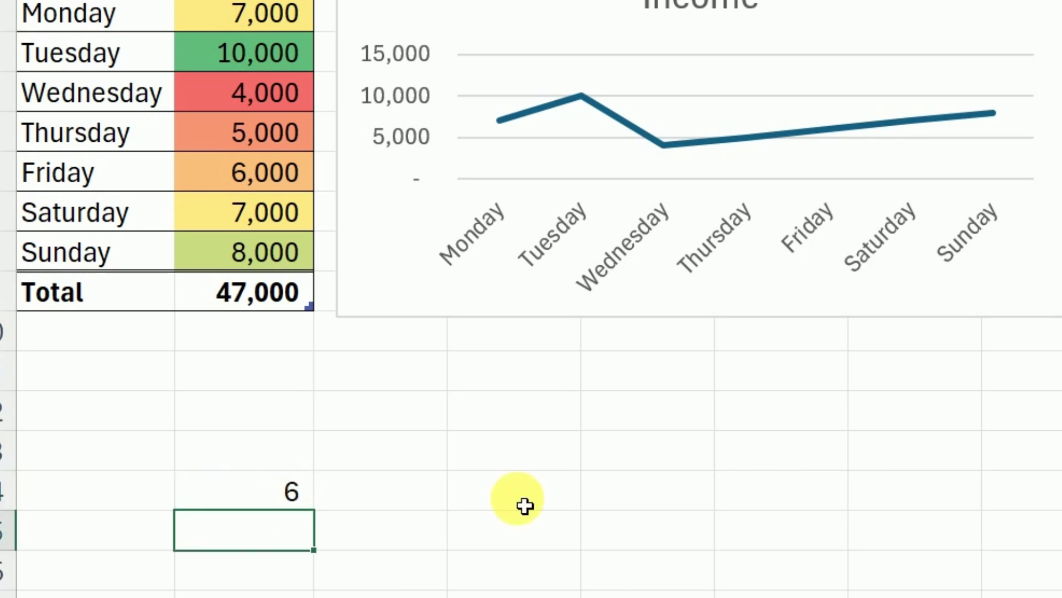
Delete the practice formula from B14.
{"action": "left_click", "coordinate": [302, 498]}
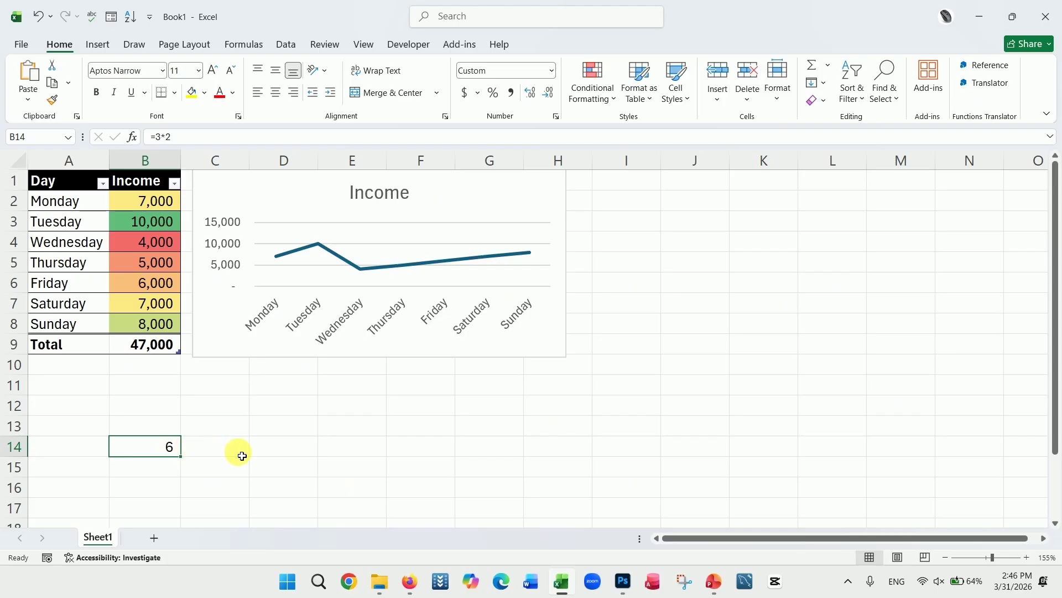
{"action": "key", "text": "Delete"}
{"action": "left_click", "coordinate": [564, 490]}
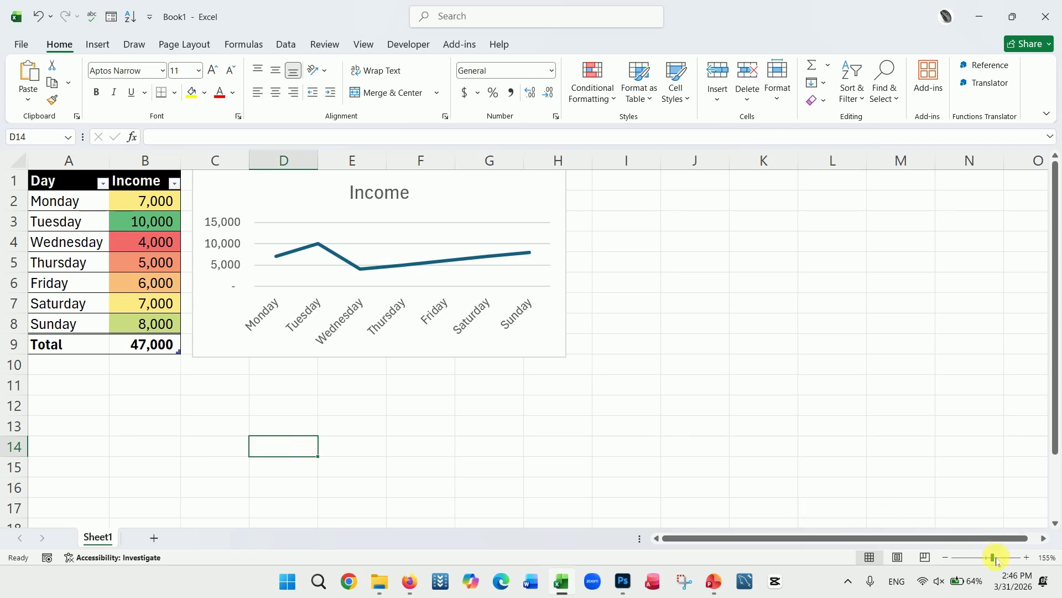
Sort the table by Income from smallest to largest, and again from largest to smallest.
{"action": "left_click_drag", "start_coordinate": [996, 559], "coordinate": [999, 557]}
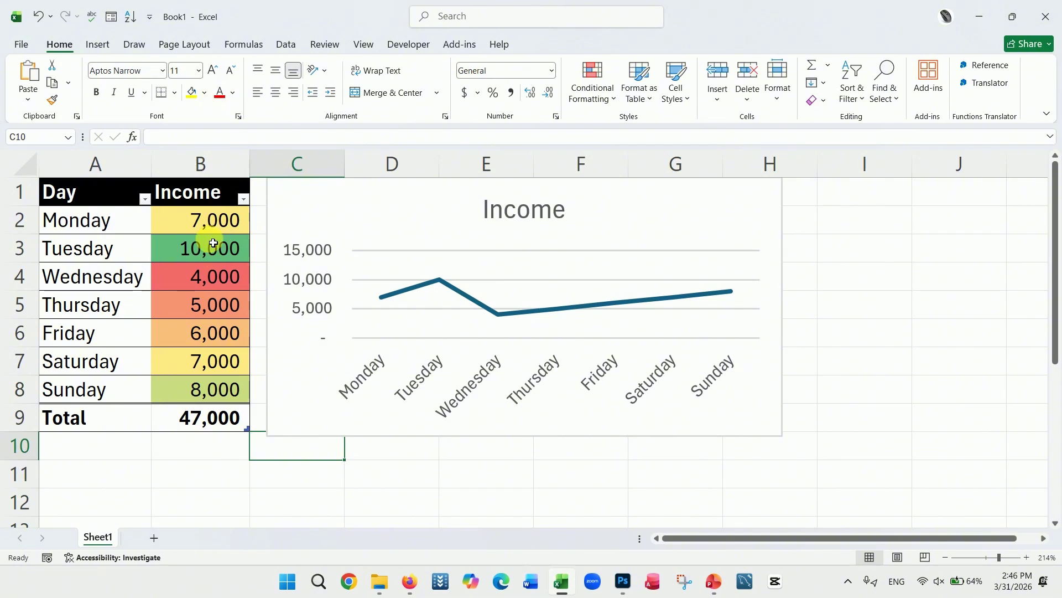
{"action": "left_click", "coordinate": [244, 200]}
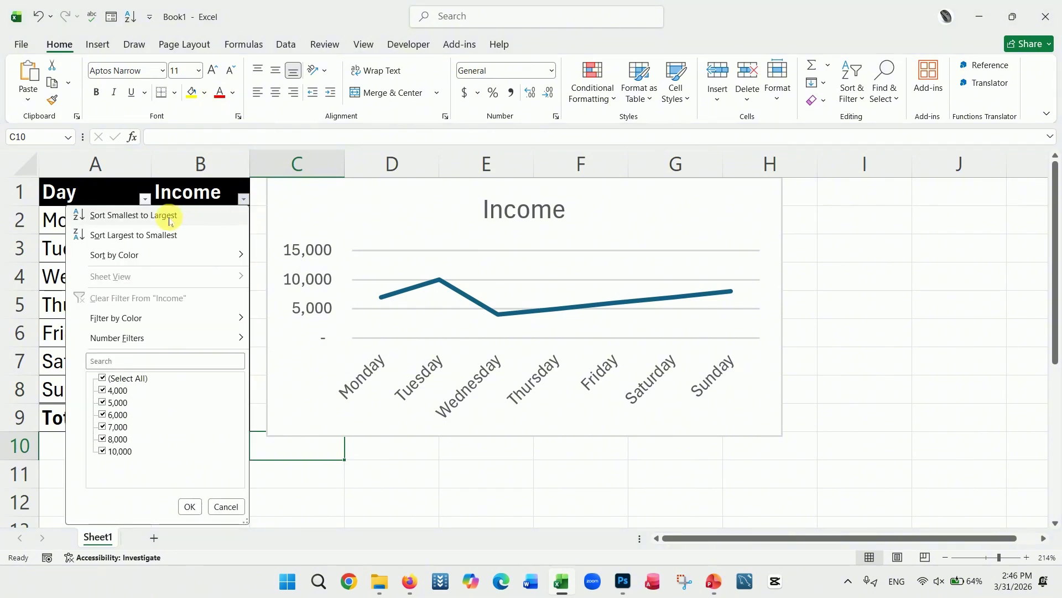
{"action": "left_click", "coordinate": [138, 220]}
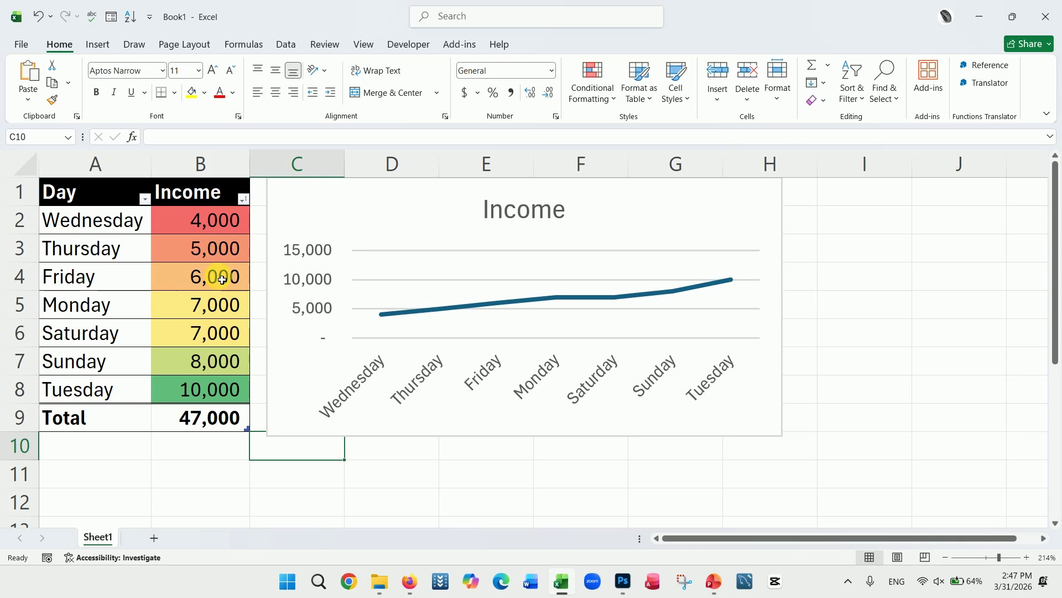
{"action": "left_click", "coordinate": [243, 199]}
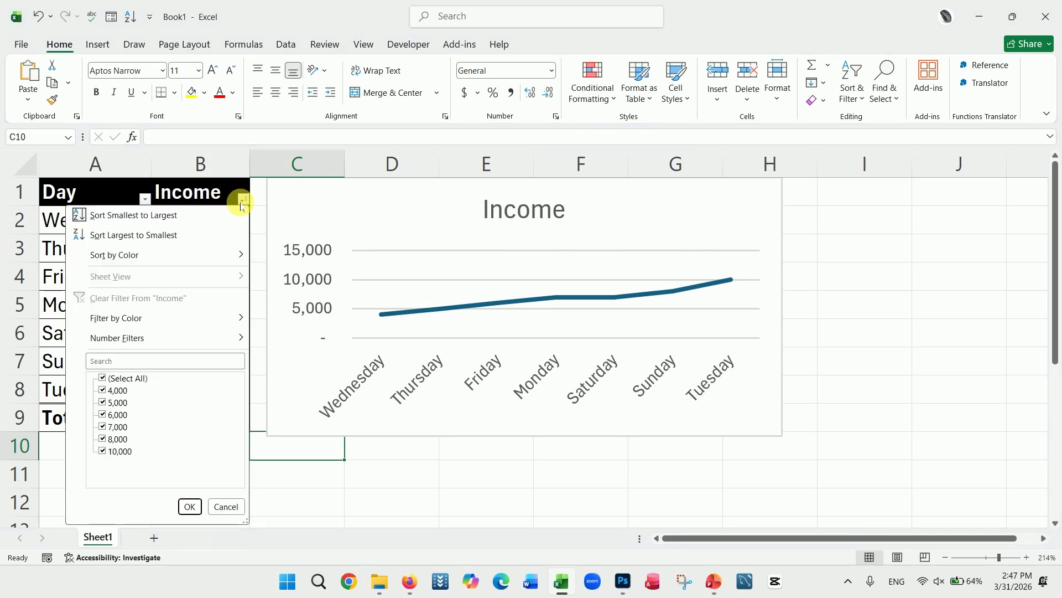
{"action": "left_click", "coordinate": [138, 240]}
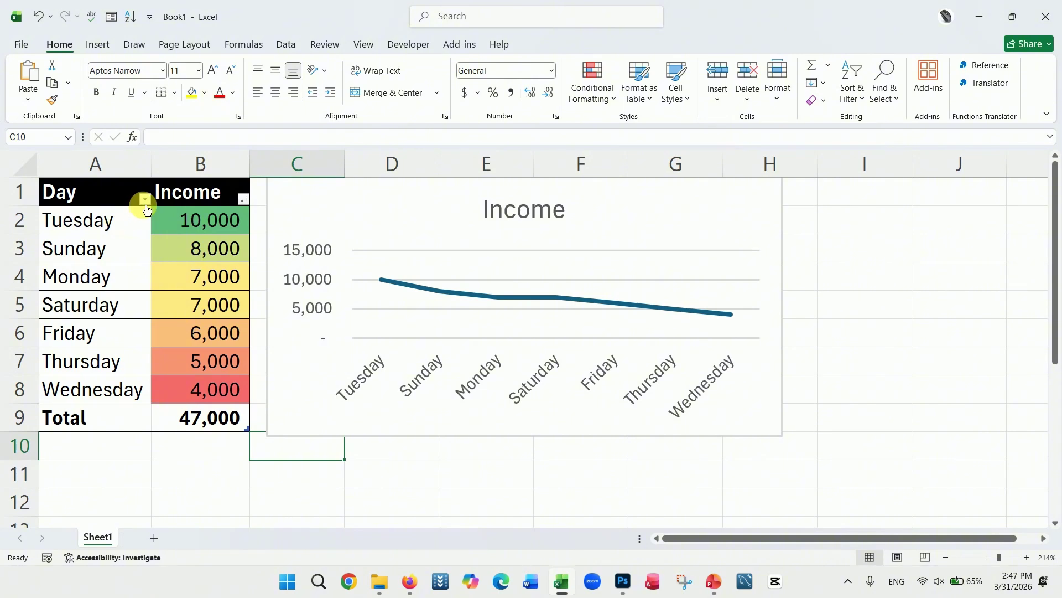
Sort the table by Day from A to Z, and again from Z to A.
{"action": "left_click", "coordinate": [144, 201]}
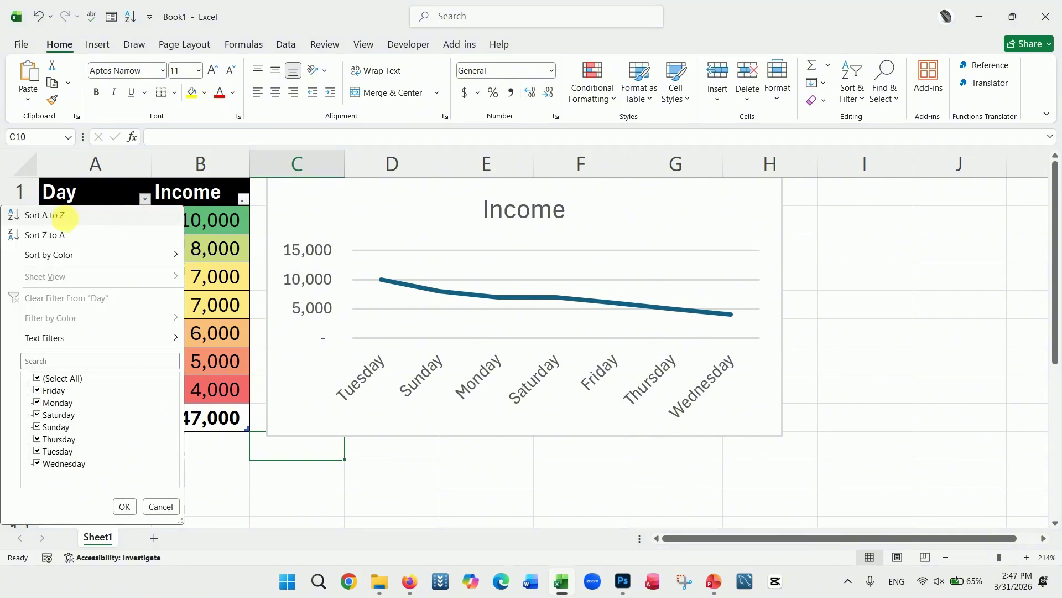
{"action": "left_click", "coordinate": [64, 217]}
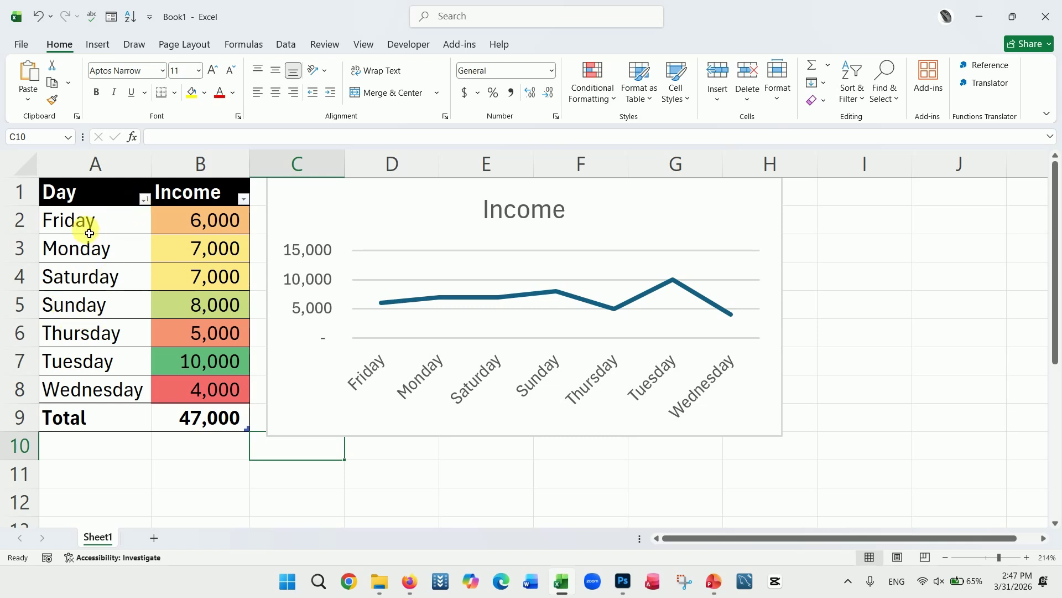
{"action": "left_click", "coordinate": [145, 199]}
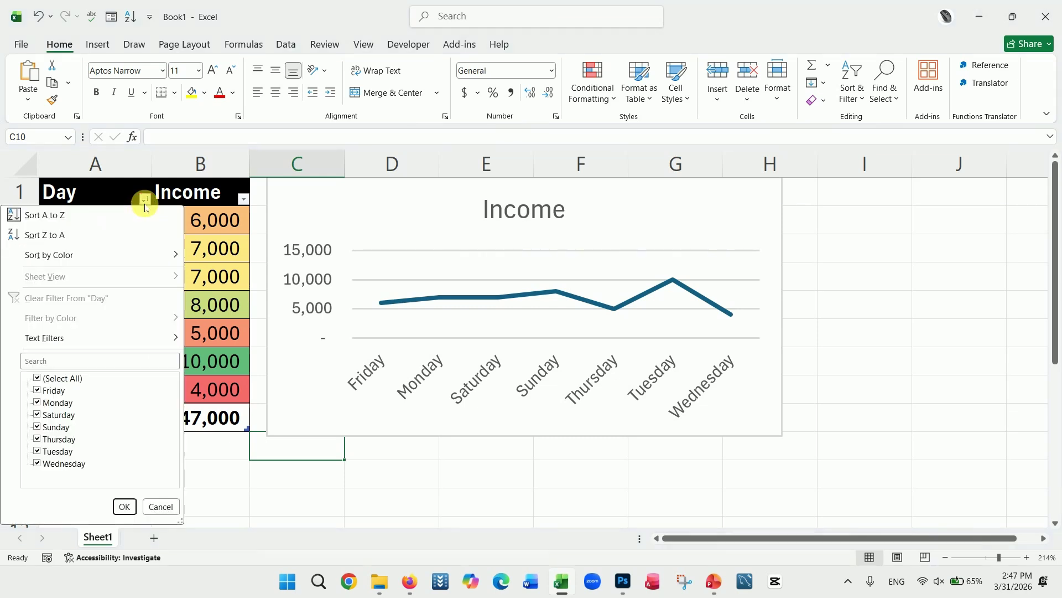
{"action": "left_click", "coordinate": [64, 233]}
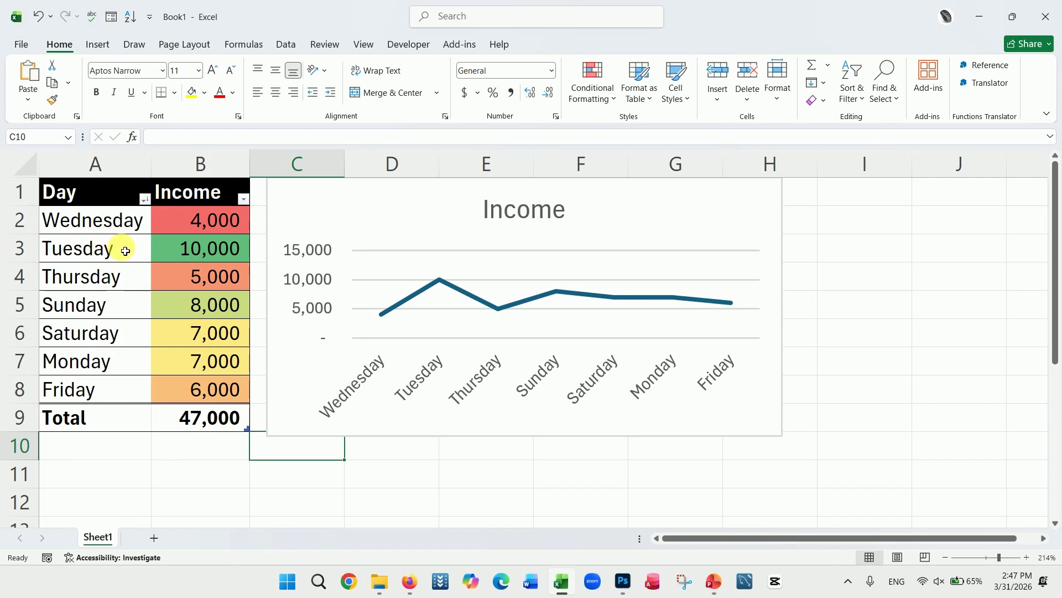
Filter the Day column to show only Monday and Sunday.
{"action": "left_click", "coordinate": [145, 200]}
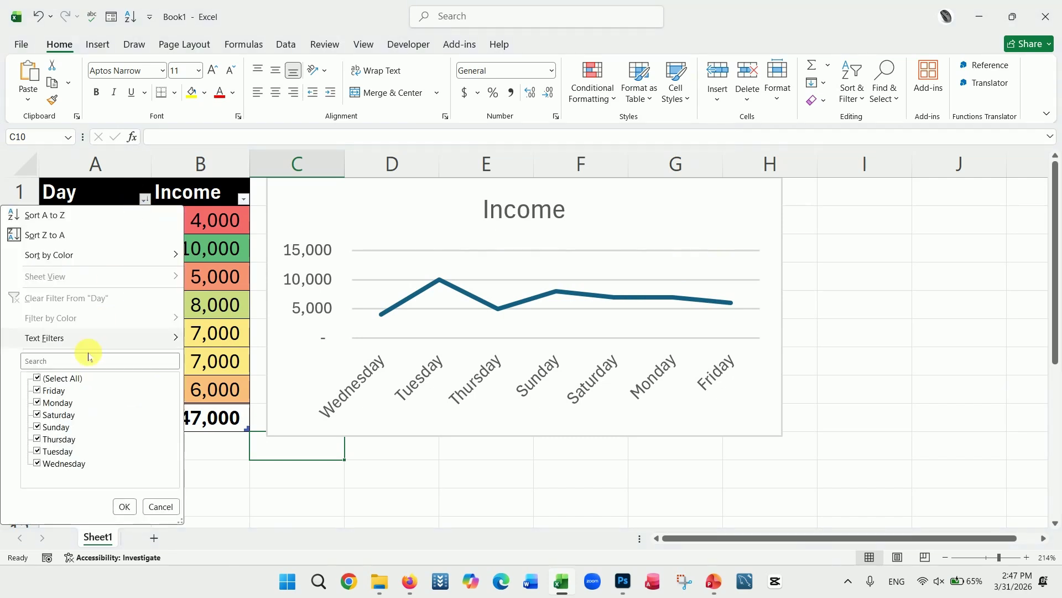
{"action": "left_click", "coordinate": [39, 380]}
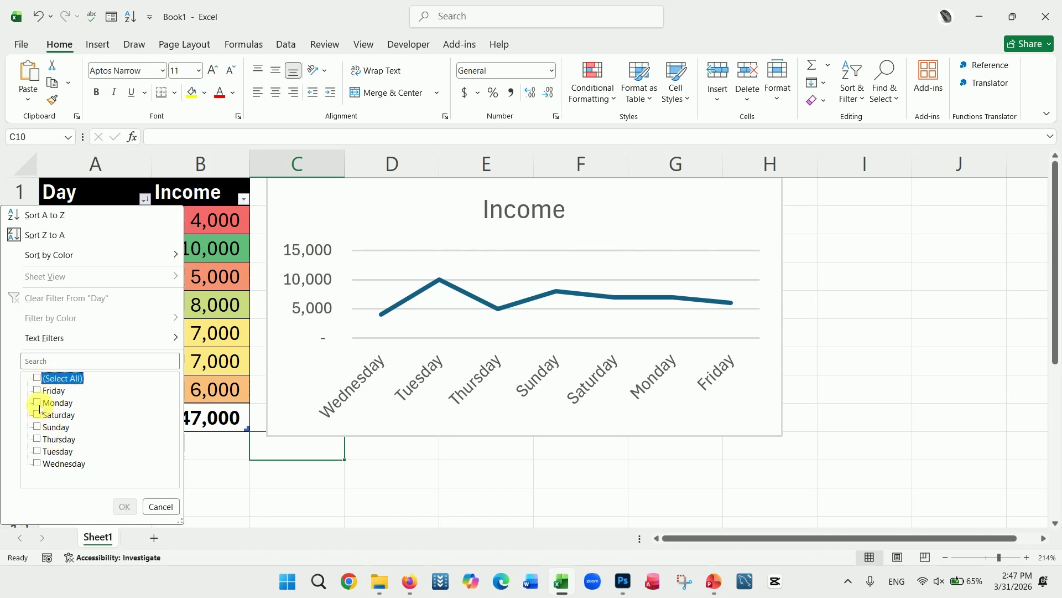
{"action": "left_click", "coordinate": [38, 402]}
{"action": "left_click", "coordinate": [39, 427]}
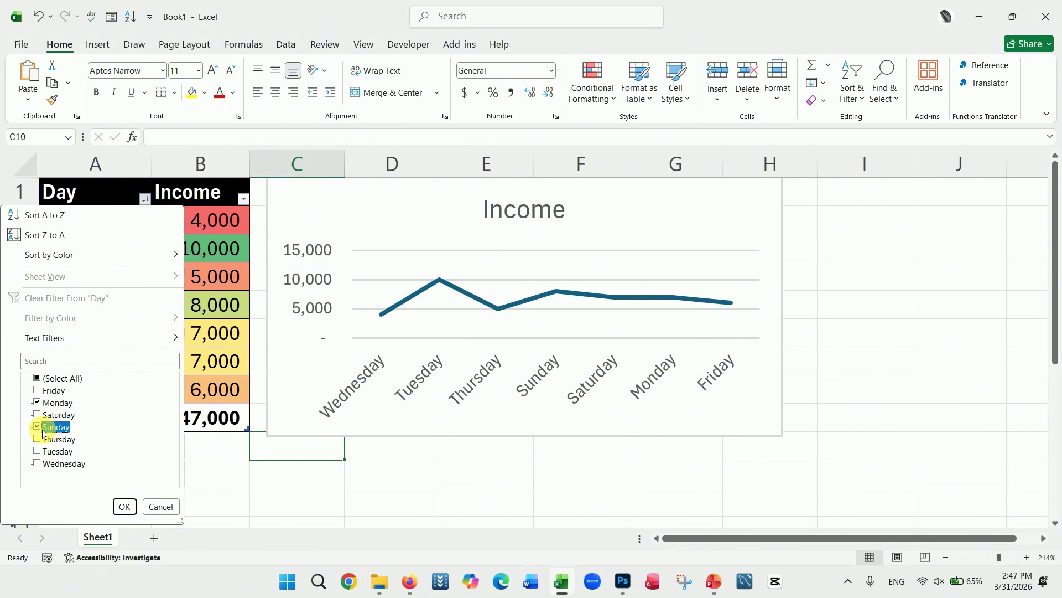
{"action": "left_click", "coordinate": [123, 506]}
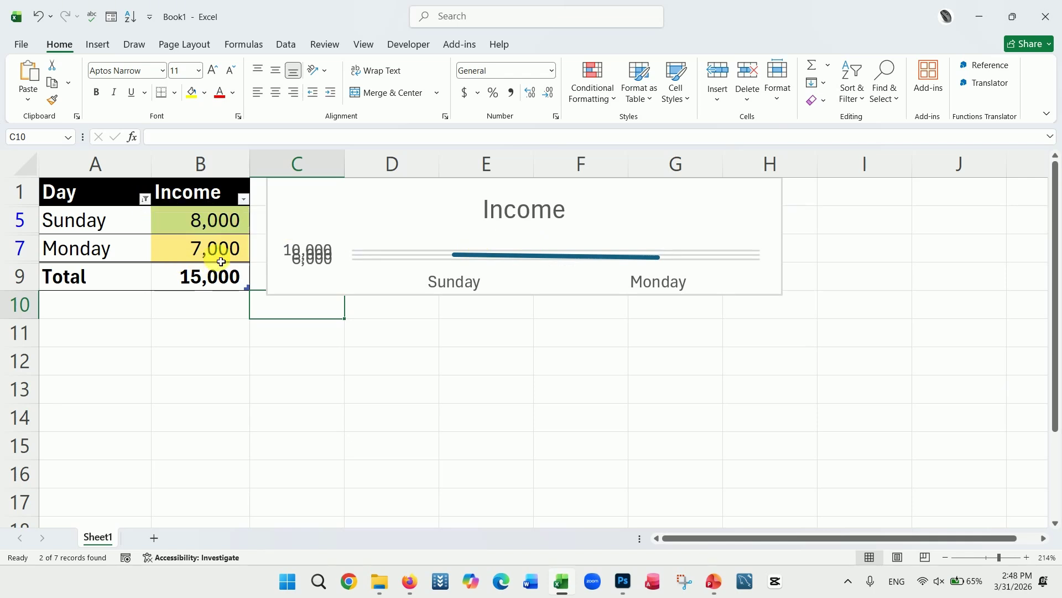
Clear the filter from the Day column.
{"action": "left_click", "coordinate": [146, 206]}
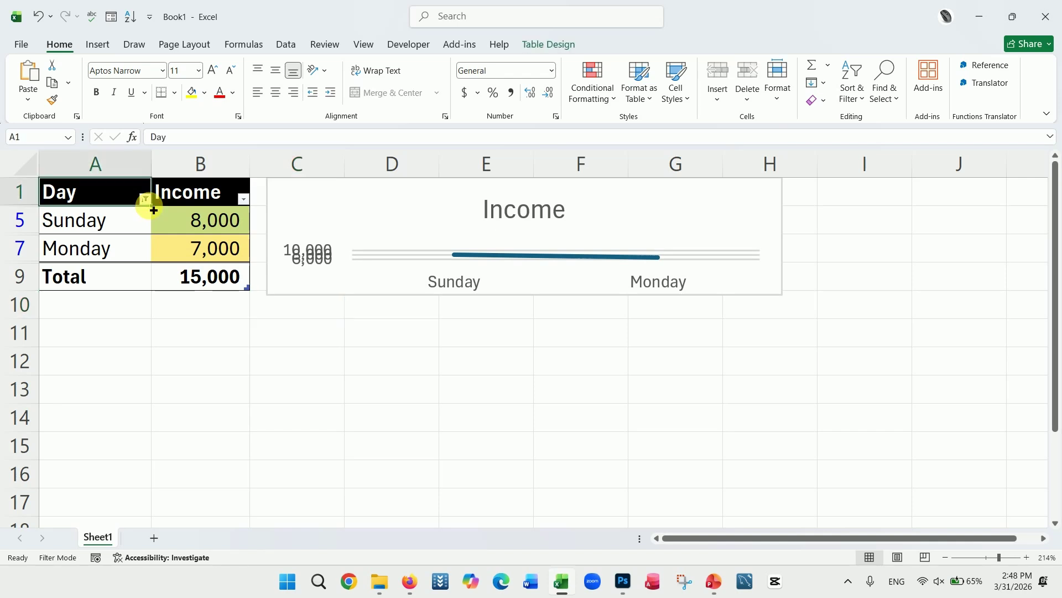
{"action": "left_click", "coordinate": [144, 200]}
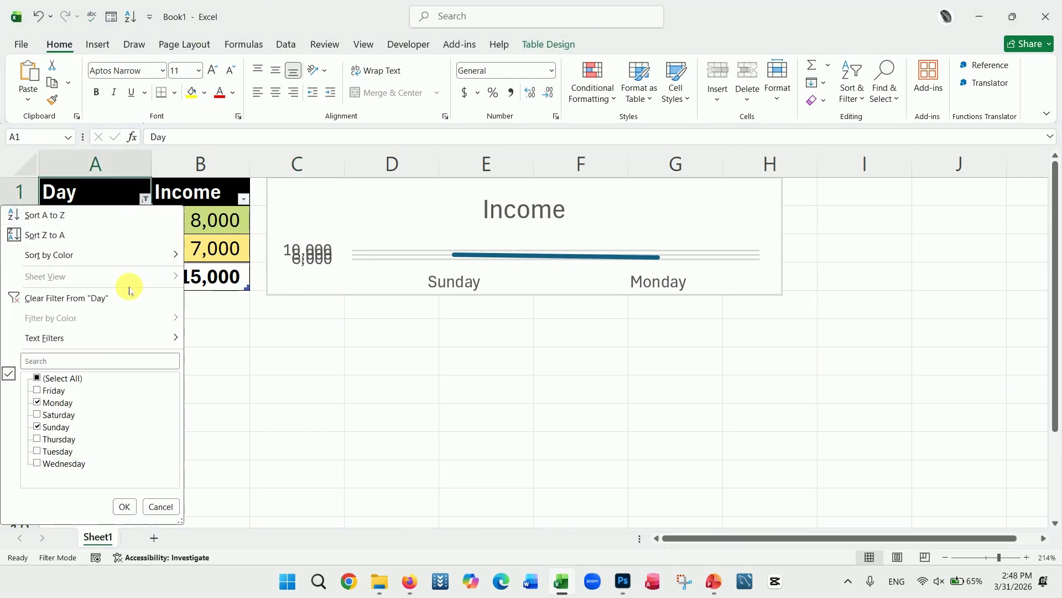
{"action": "left_click", "coordinate": [65, 299]}
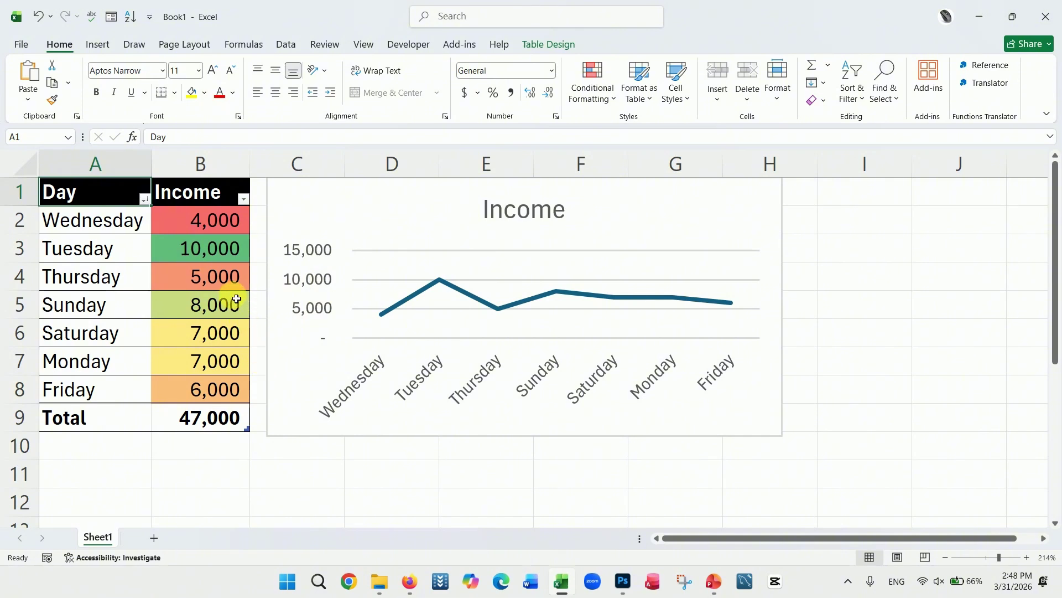
Undo the filter and sort changes to restore the table's Monday to Sunday order, and deselect the table.
{"action": "left_click", "coordinate": [39, 20]}
{"action": "left_click", "coordinate": [39, 20]}
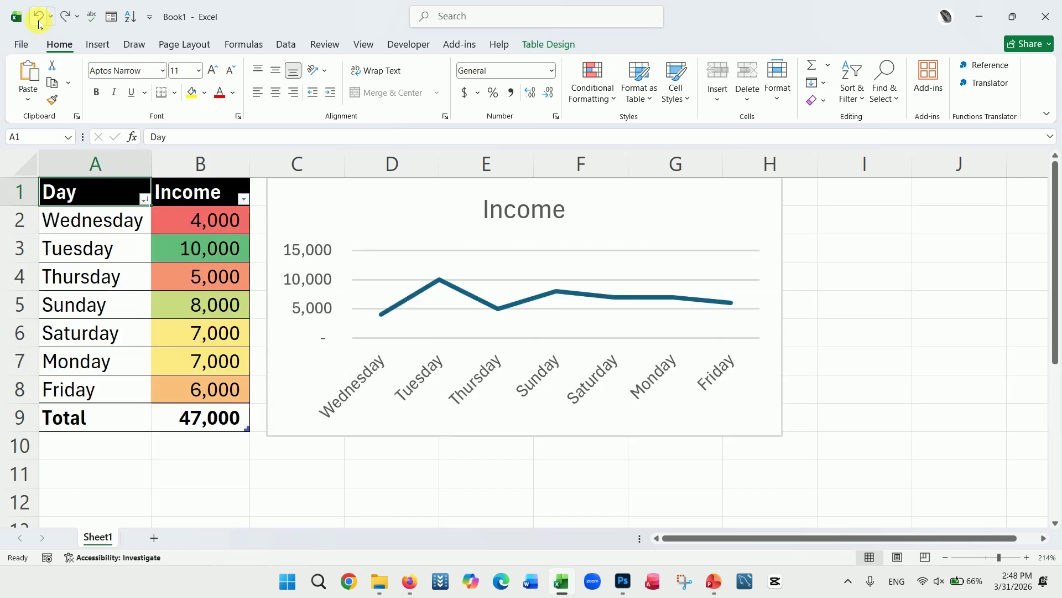
{"action": "left_click", "coordinate": [38, 20]}
{"action": "left_click", "coordinate": [38, 20]}
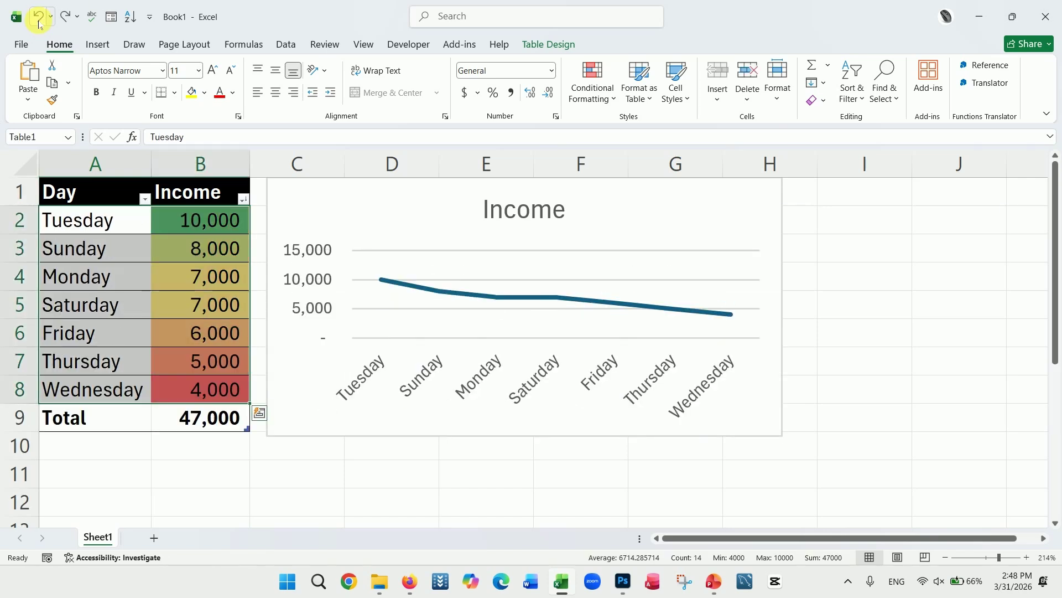
{"action": "left_click", "coordinate": [38, 20]}
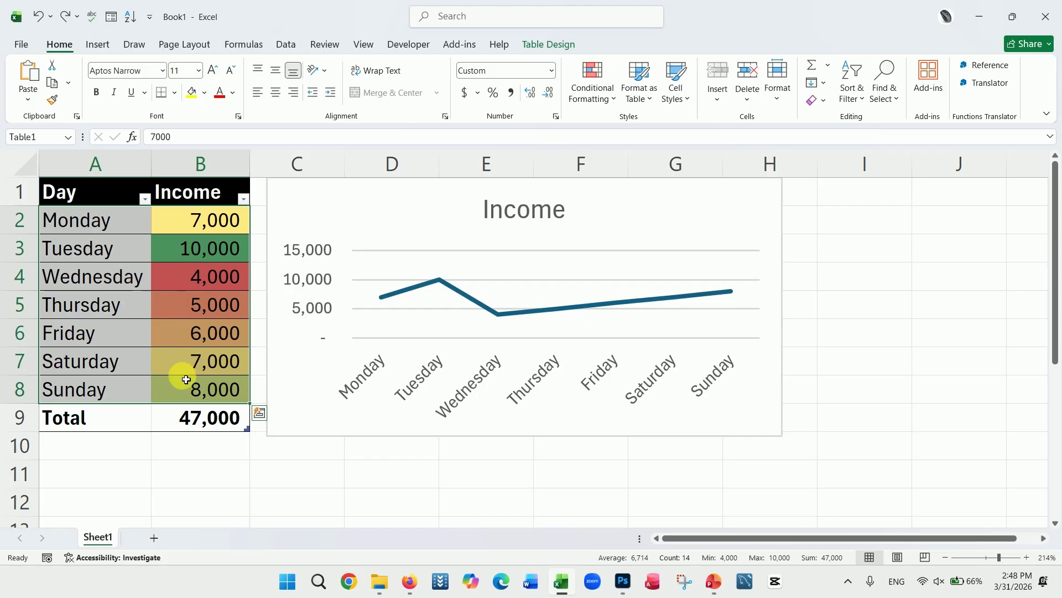
{"action": "left_click", "coordinate": [45, 23]}
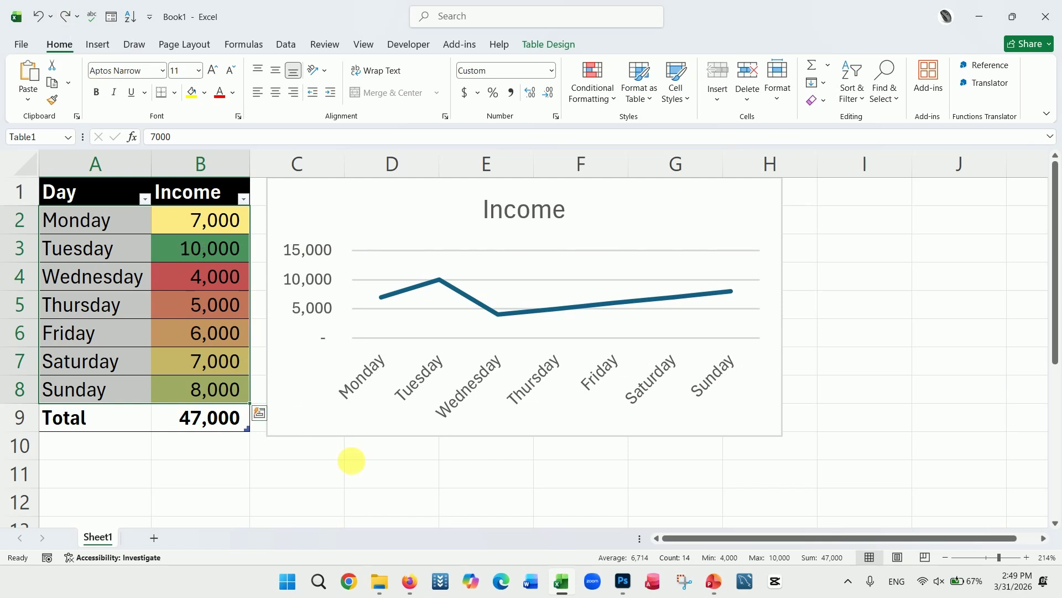
{"action": "left_click", "coordinate": [363, 473]}
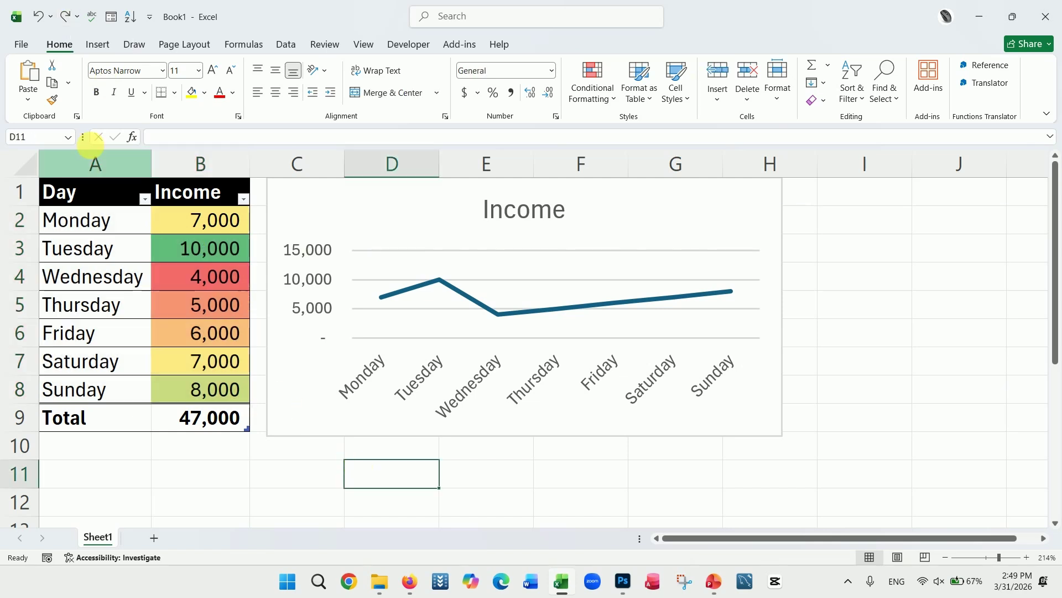
Save the workbook to the Documents folder on this PC as an Excel Workbook named "my first class".
{"action": "left_click", "coordinate": [21, 49]}
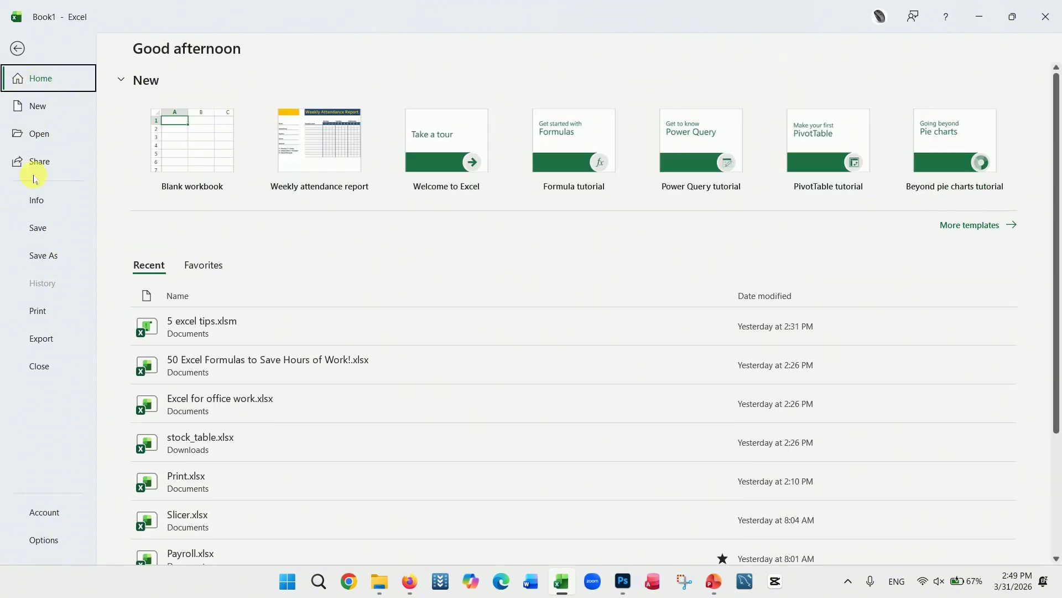
{"action": "left_click", "coordinate": [41, 257]}
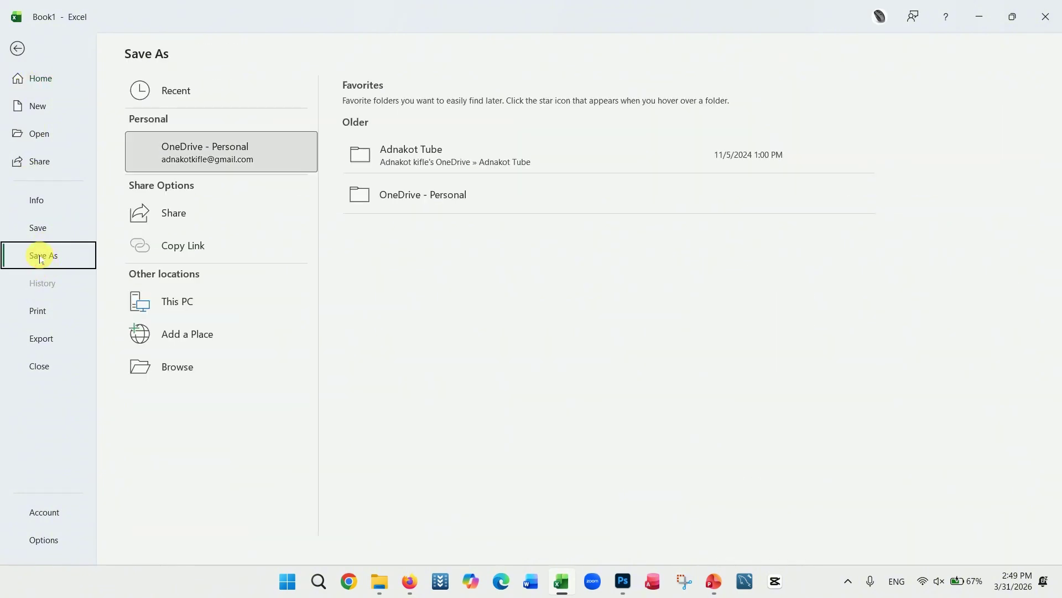
{"action": "left_click", "coordinate": [184, 310]}
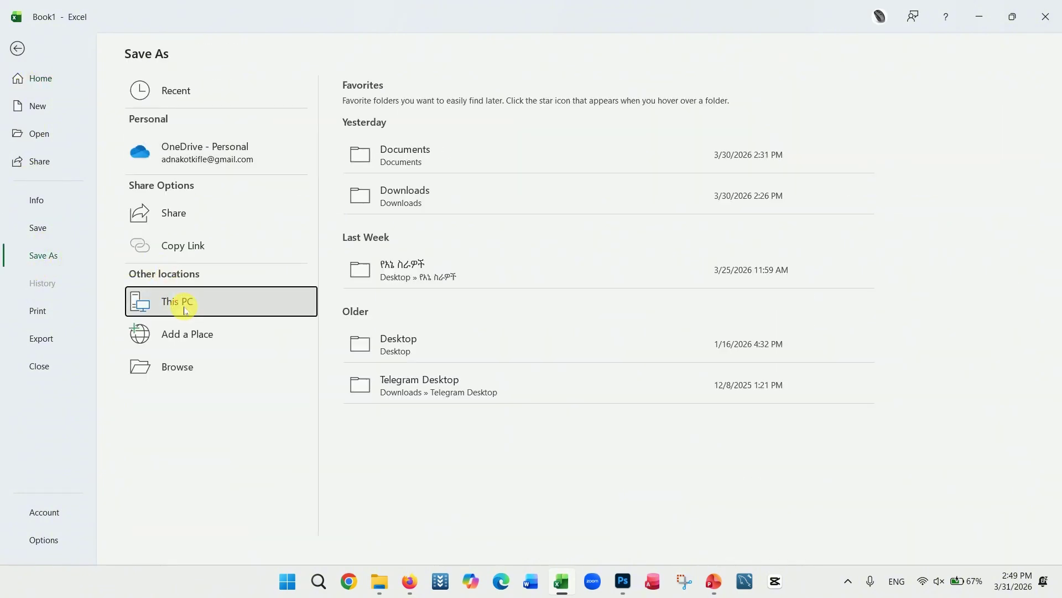
{"action": "left_click", "coordinate": [437, 156]}
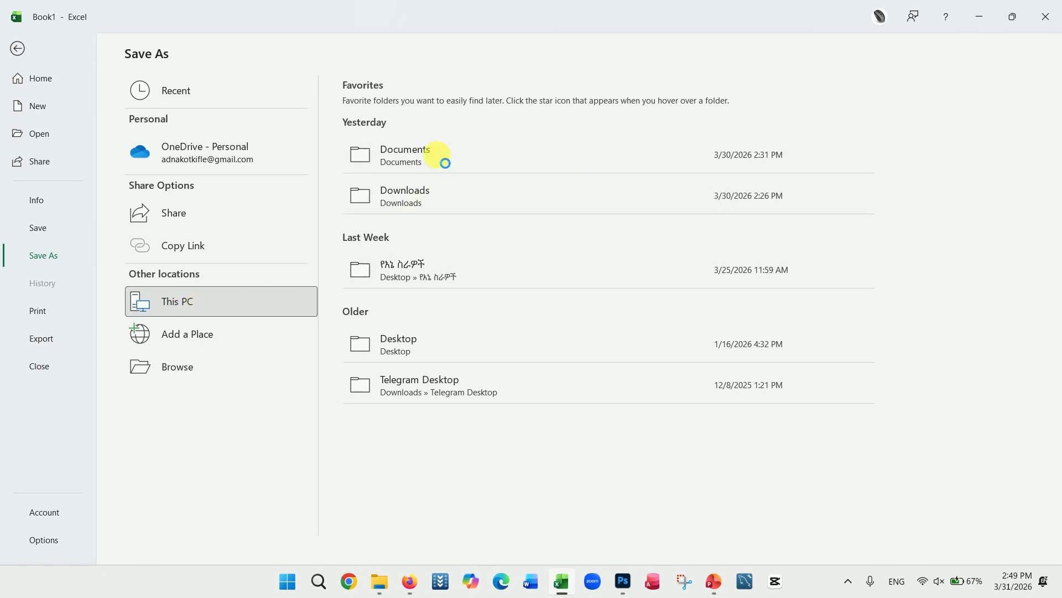
{"action": "type", "text": "m"}
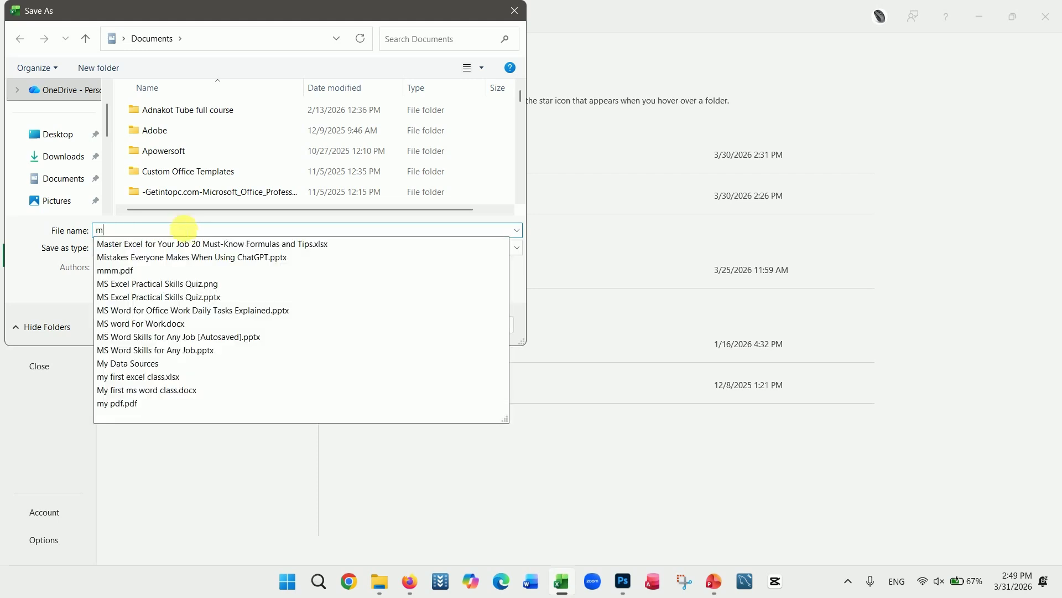
{"action": "type", "text": "y first class"}
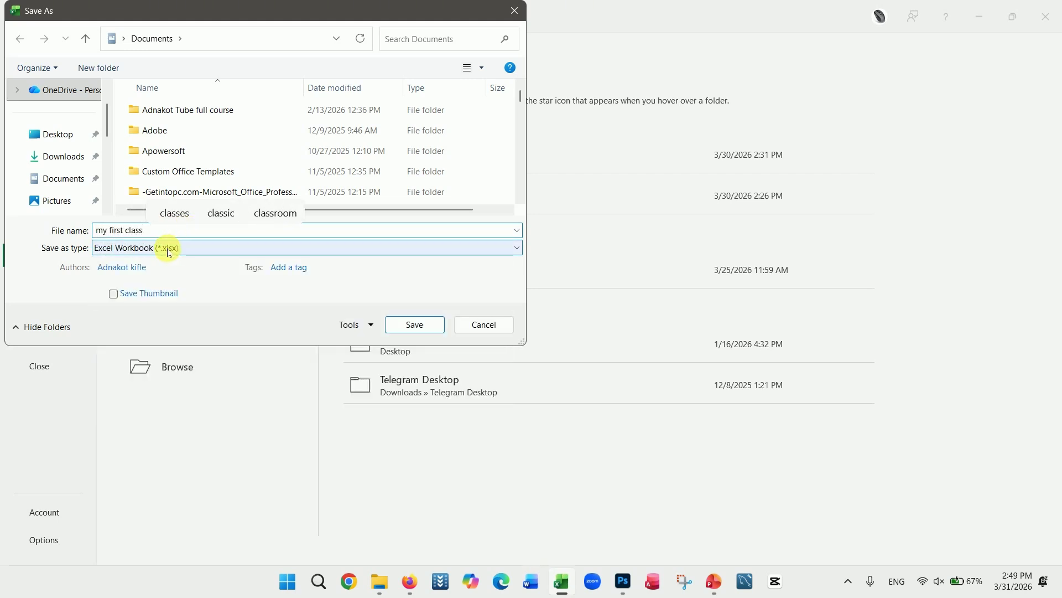
{"action": "left_click", "coordinate": [430, 325]}
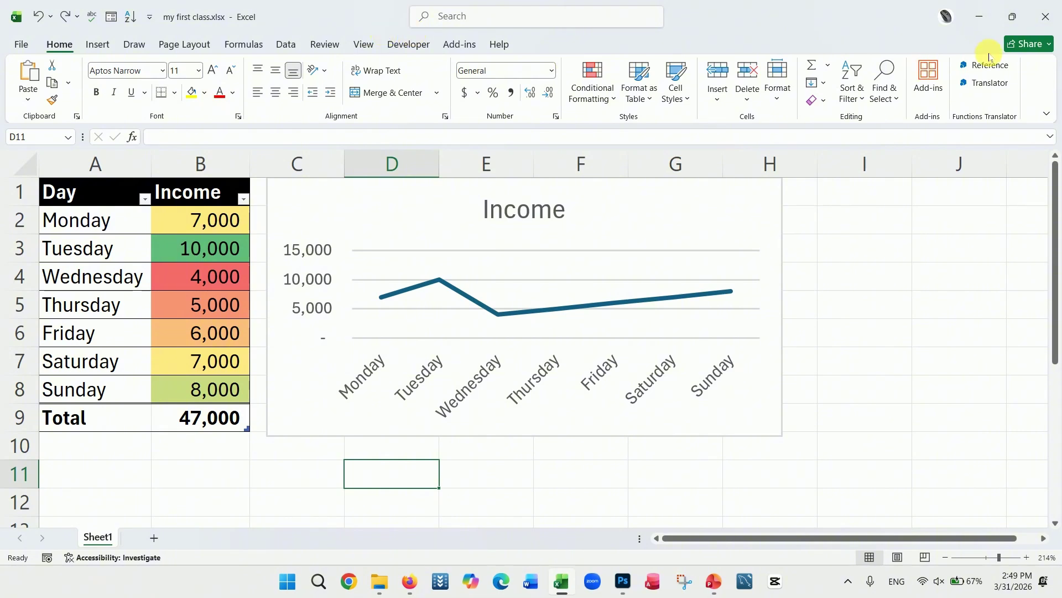
Close the saved workbook and reopen "my first class.xlsx" from the recent files.
{"action": "left_click", "coordinate": [1043, 19]}
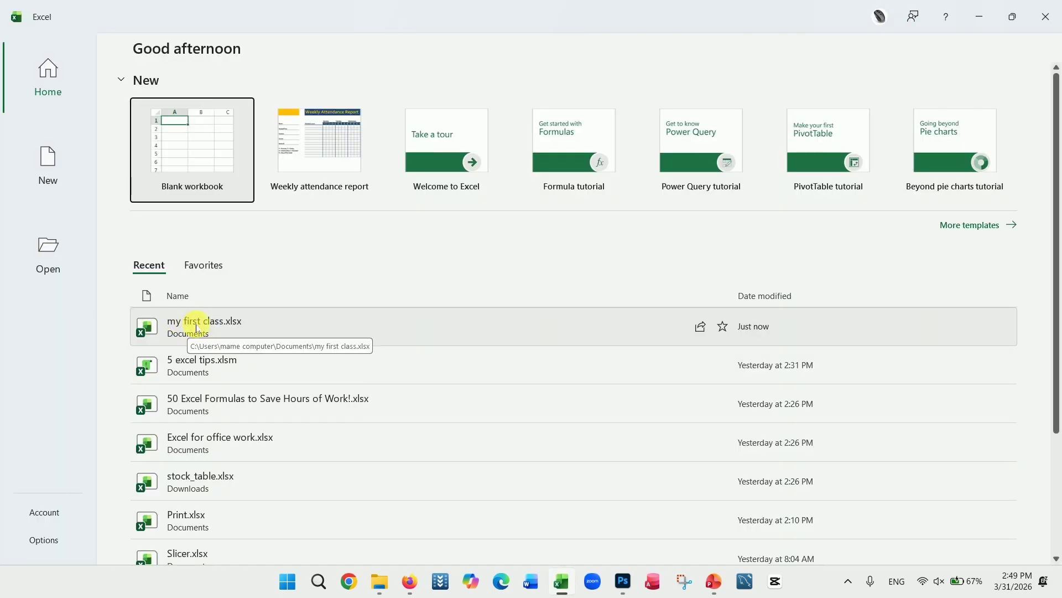
{"action": "left_click", "coordinate": [204, 327]}
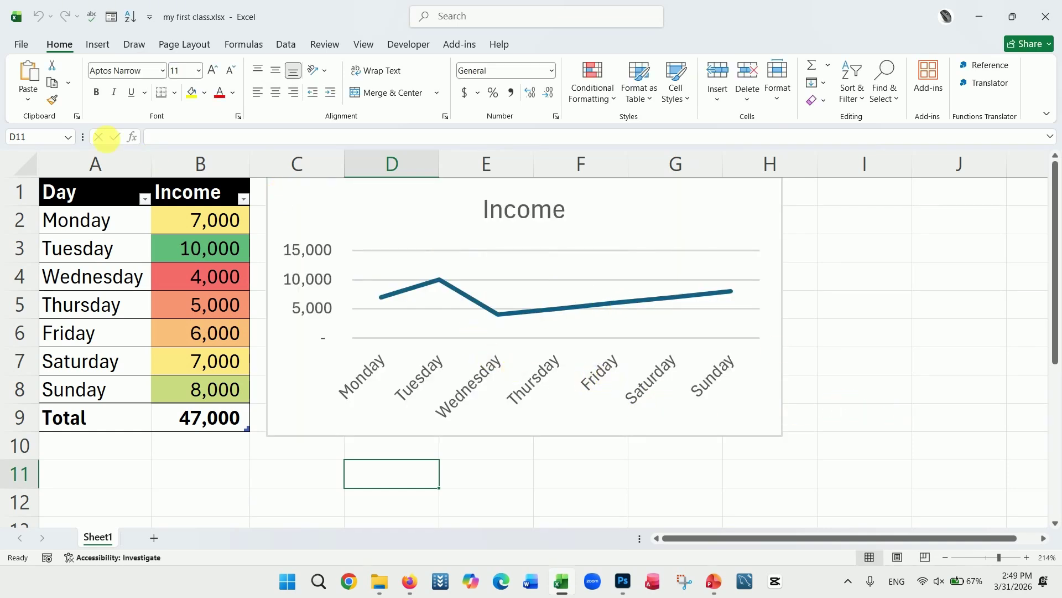
Open the print settings for the worksheet and set the number of copies to 5.
{"action": "left_click", "coordinate": [23, 48]}
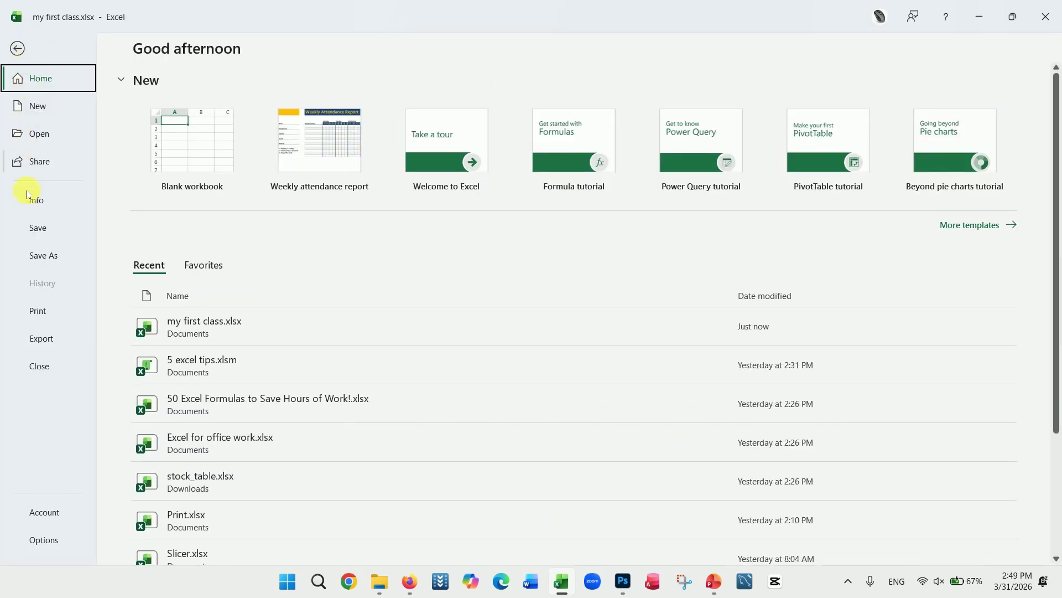
{"action": "left_click", "coordinate": [34, 312]}
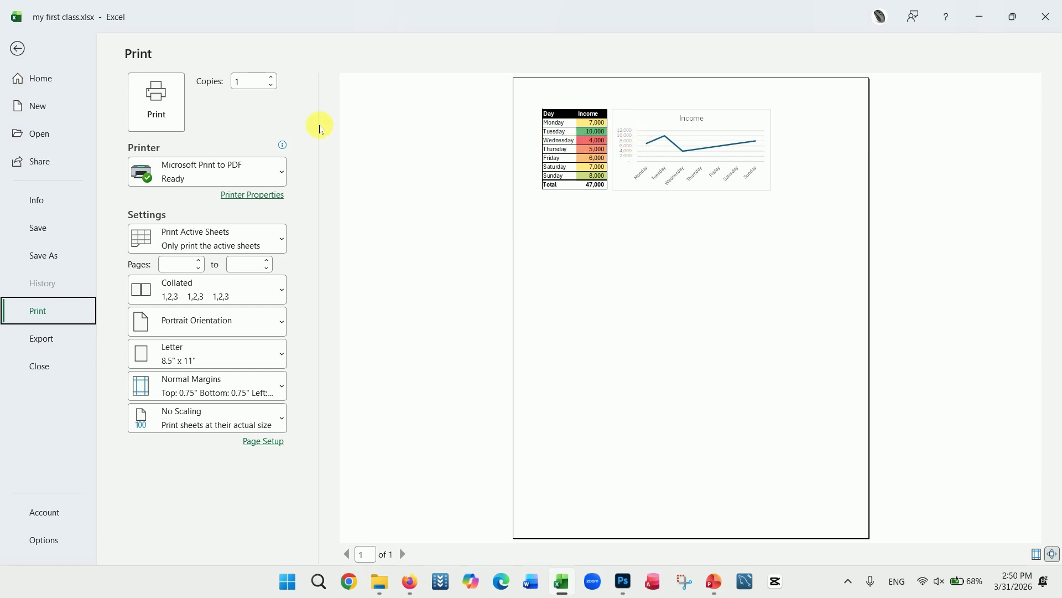
{"action": "left_click", "coordinate": [271, 79]}
{"action": "left_click", "coordinate": [271, 79]}
{"action": "left_click", "coordinate": [271, 79]}
{"action": "left_click", "coordinate": [271, 78]}
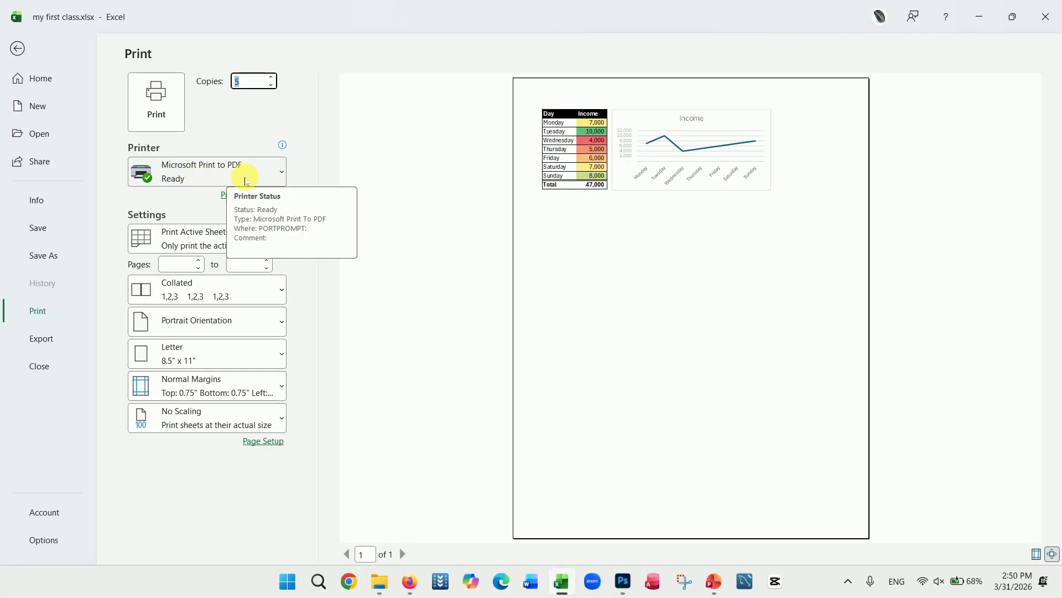
{"action": "left_click", "coordinate": [297, 228]}
{"action": "left_click", "coordinate": [305, 211]}
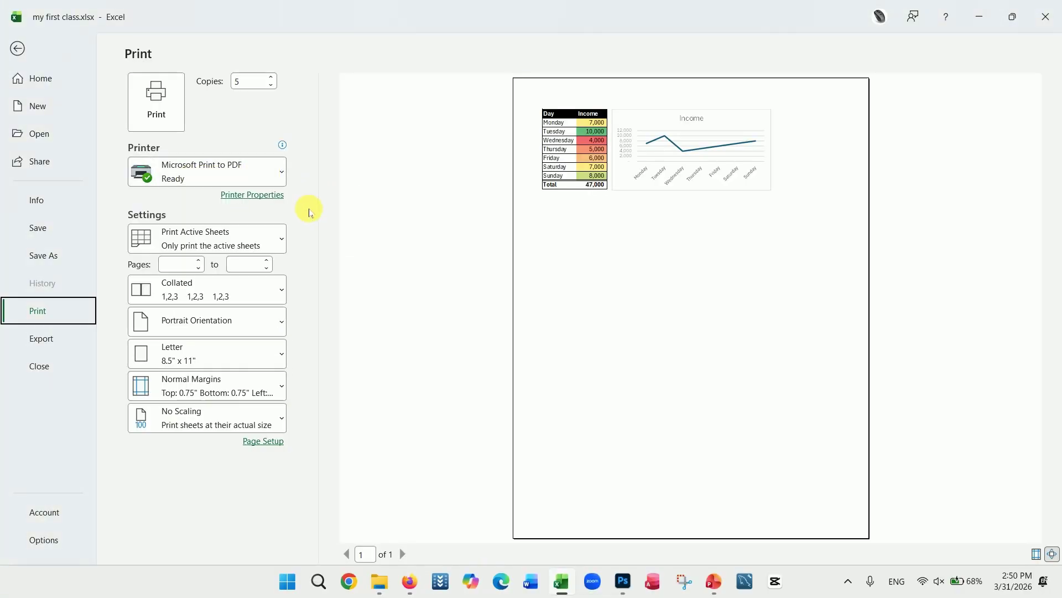